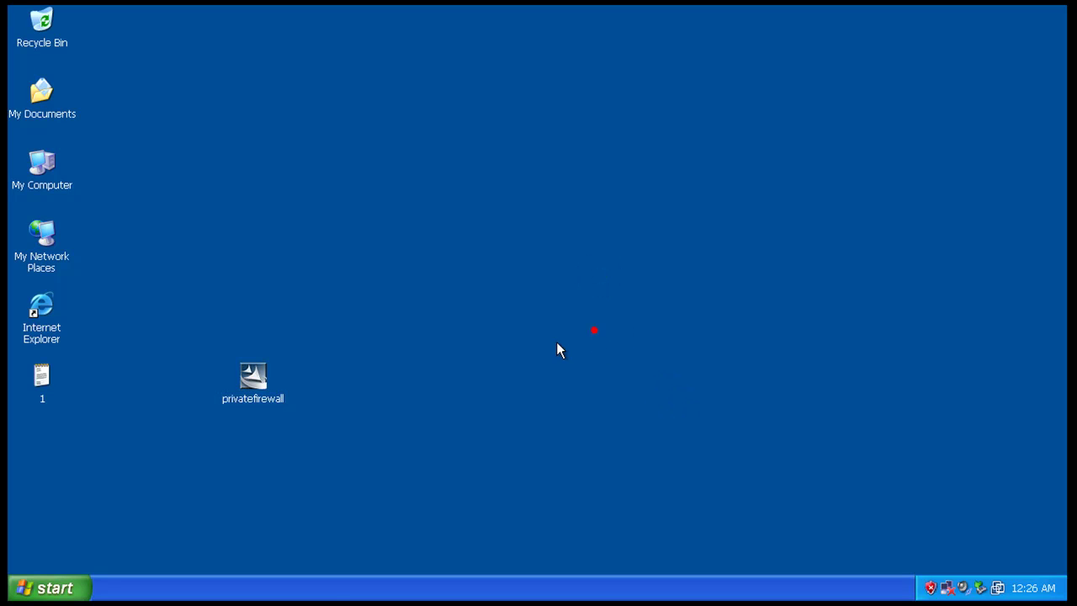
Move the privatefirewall installer icon to the centre of the desktop and deselect it.
{"action": "left_click_drag", "start_coordinate": [473, 329], "coordinate": [502, 307]}
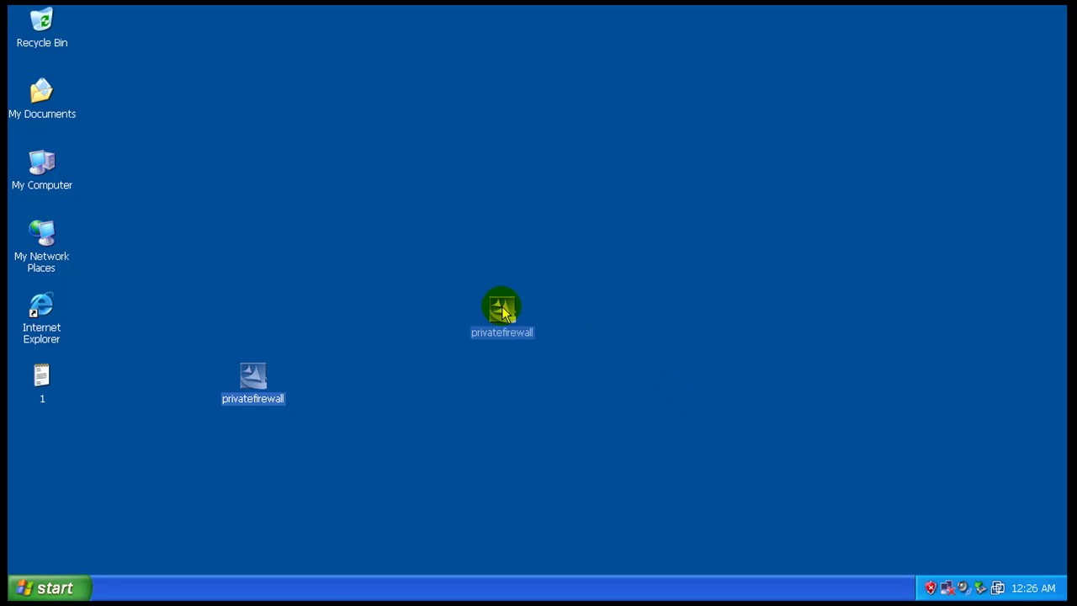
{"action": "left_click", "coordinate": [682, 317]}
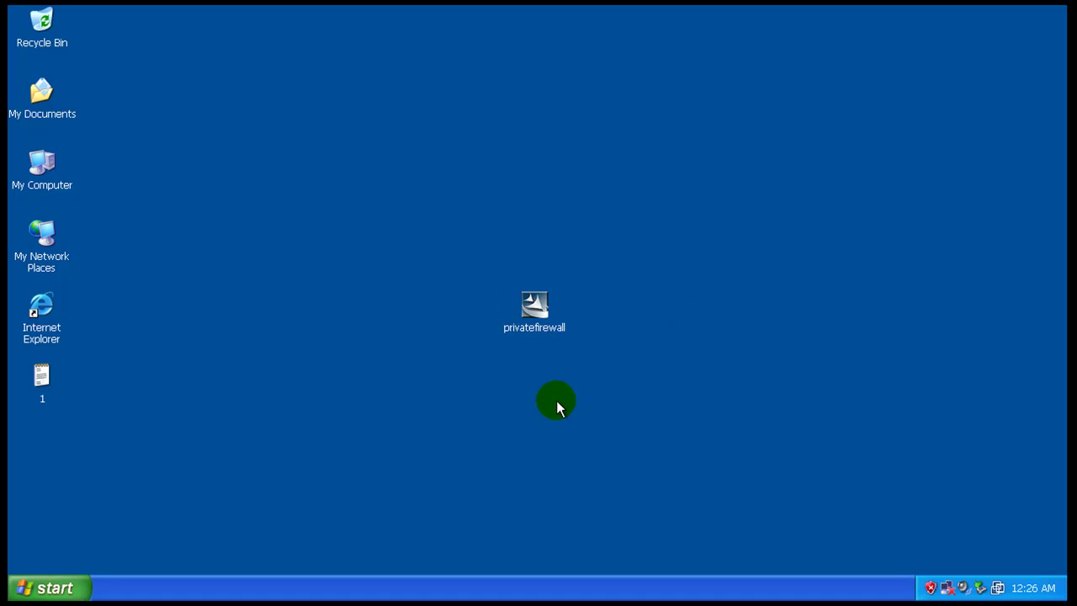
{"action": "left_click", "coordinate": [572, 395]}
{"action": "mouse_move", "coordinate": [534, 308]}
{"action": "left_mouse_down"}
{"action": "mouse_move", "coordinate": [476, 317]}
{"action": "mouse_move", "coordinate": [458, 306]}
{"action": "mouse_move", "coordinate": [529, 306]}
{"action": "left_mouse_up"}
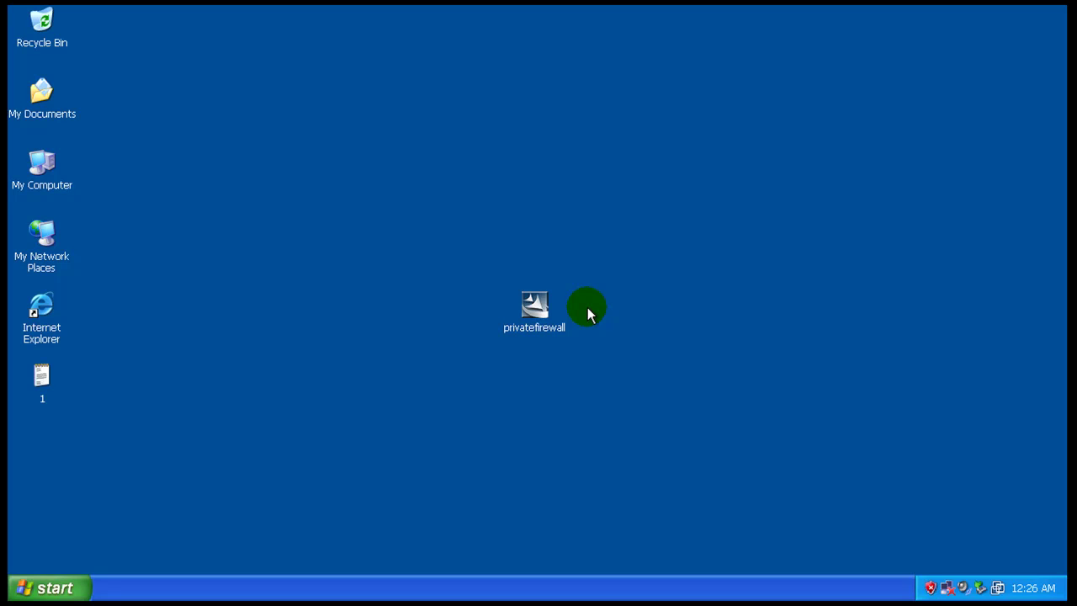
Run the privatefirewall installer, accept the license and install with the default destination folder.
{"action": "double_click", "coordinate": [534, 308]}
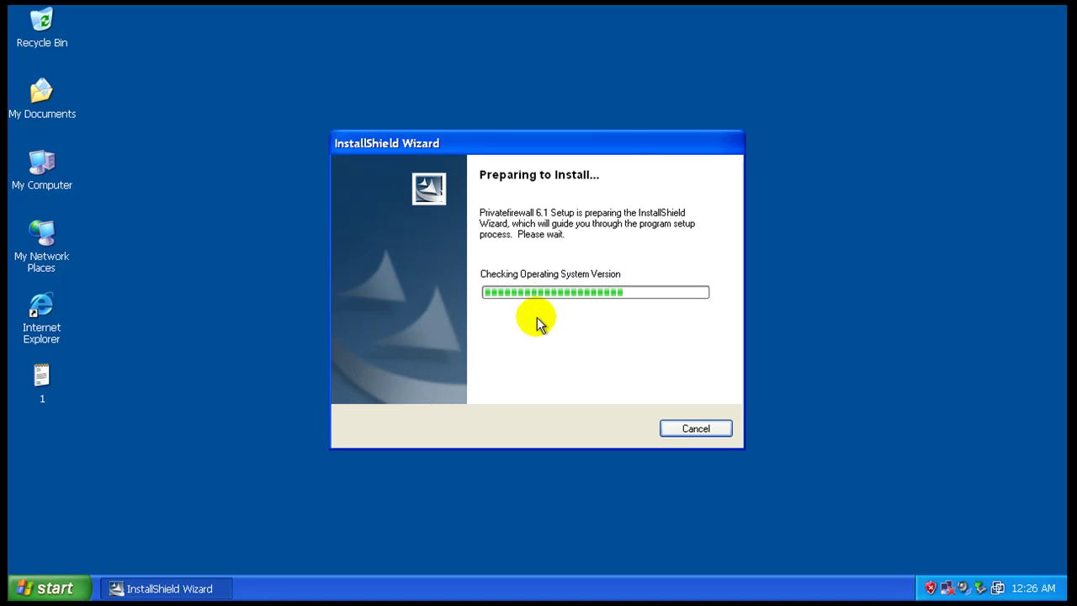
{"action": "left_click", "coordinate": [569, 157]}
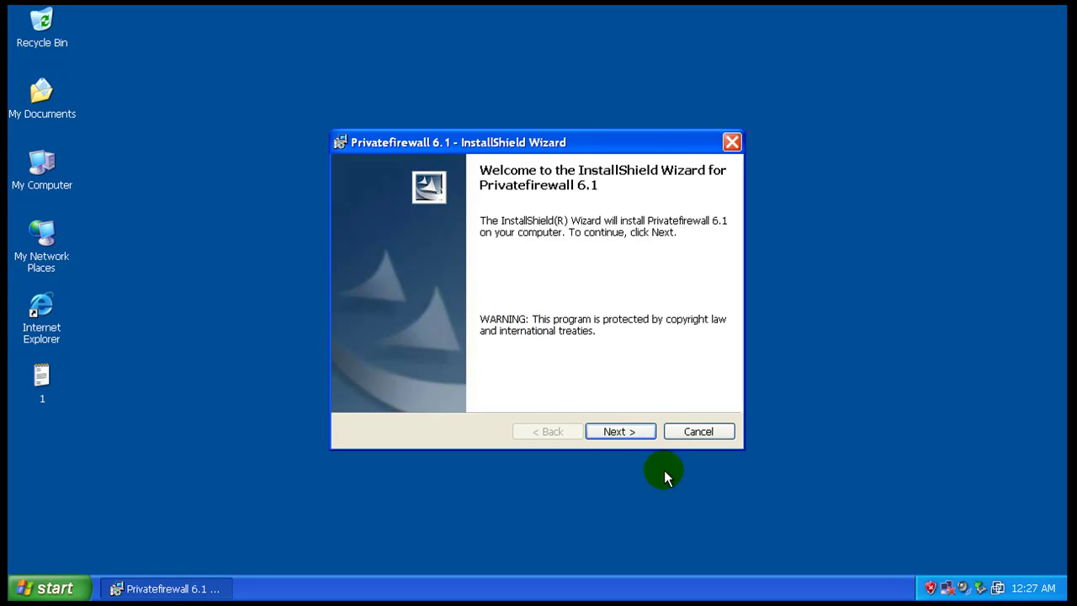
{"action": "left_click", "coordinate": [628, 431]}
{"action": "left_click", "coordinate": [530, 372]}
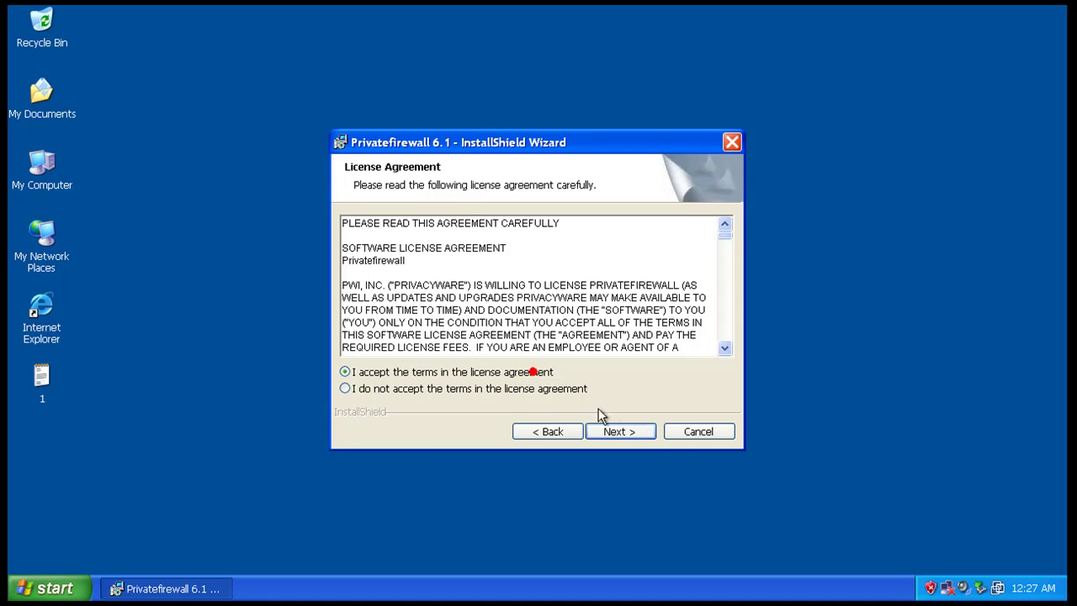
{"action": "left_click", "coordinate": [632, 430]}
{"action": "left_click", "coordinate": [632, 430]}
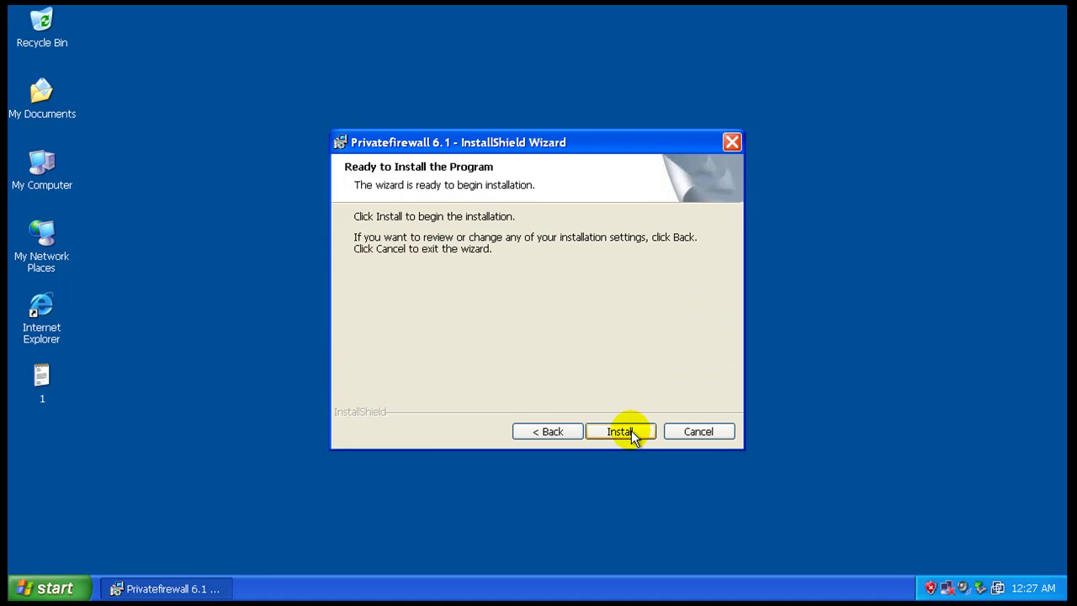
{"action": "left_click", "coordinate": [632, 430]}
Check the installer file's properties, noting its 3.25 MB size, then restore the wizard.
{"action": "left_click", "coordinate": [210, 587]}
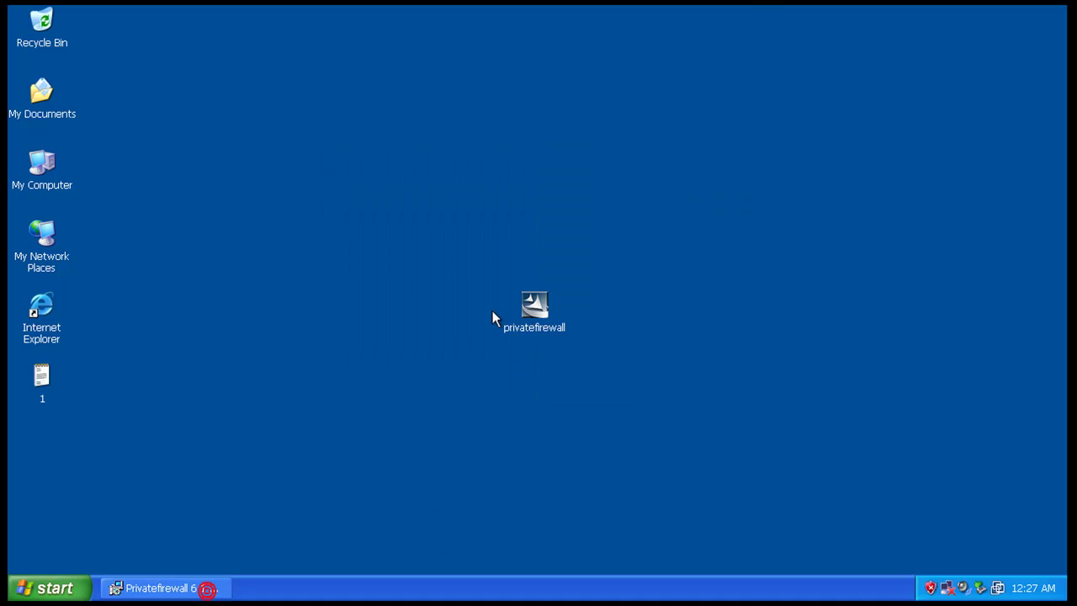
{"action": "right_click", "coordinate": [549, 326]}
{"action": "left_click", "coordinate": [602, 495]}
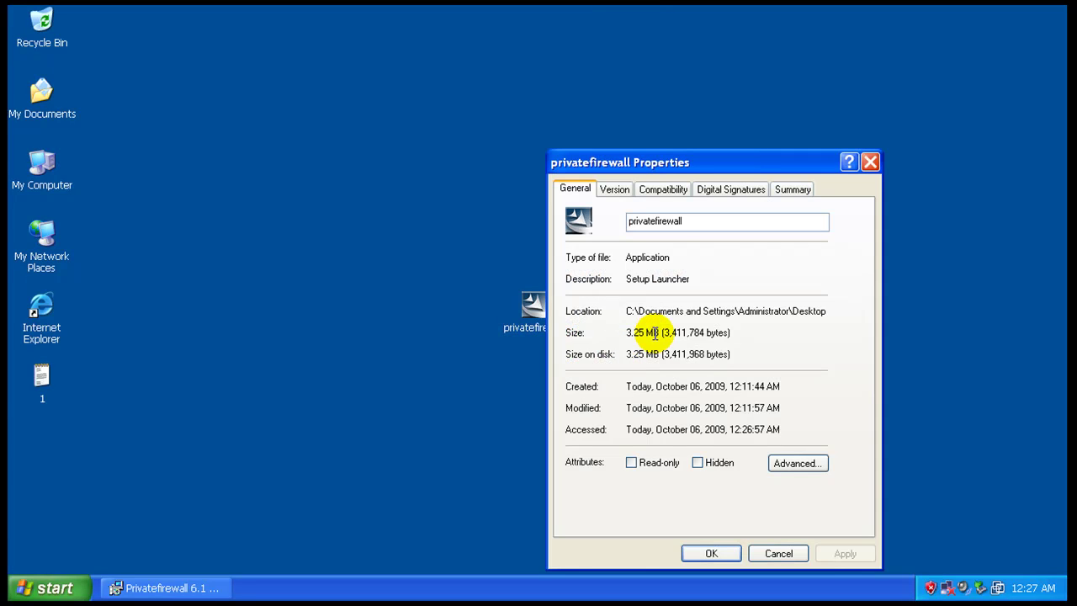
{"action": "left_click_drag", "start_coordinate": [655, 333], "coordinate": [625, 345]}
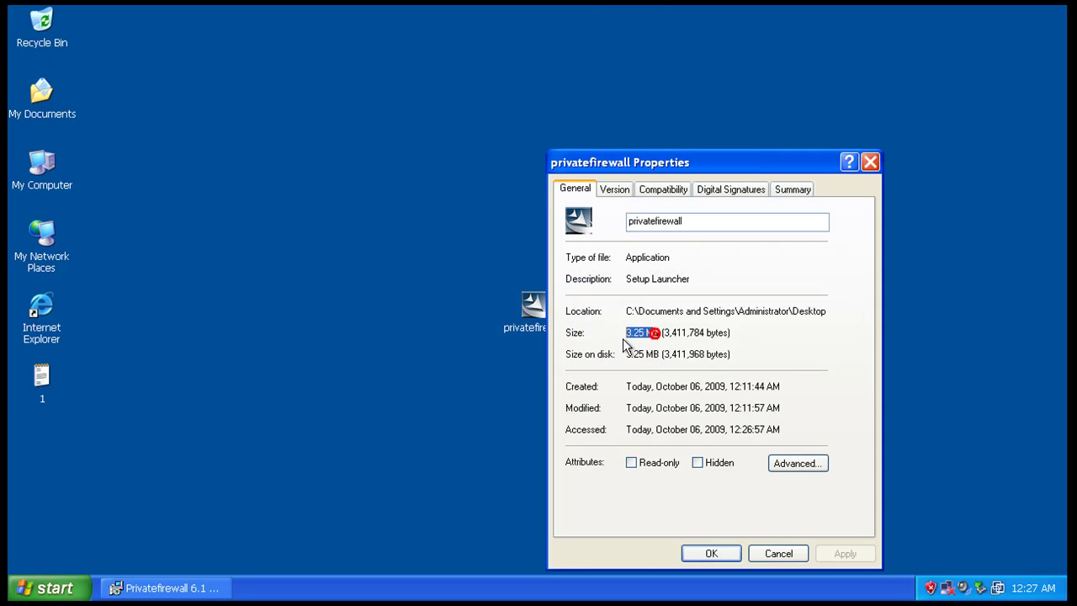
{"action": "left_click", "coordinate": [870, 162]}
{"action": "left_click", "coordinate": [210, 584]}
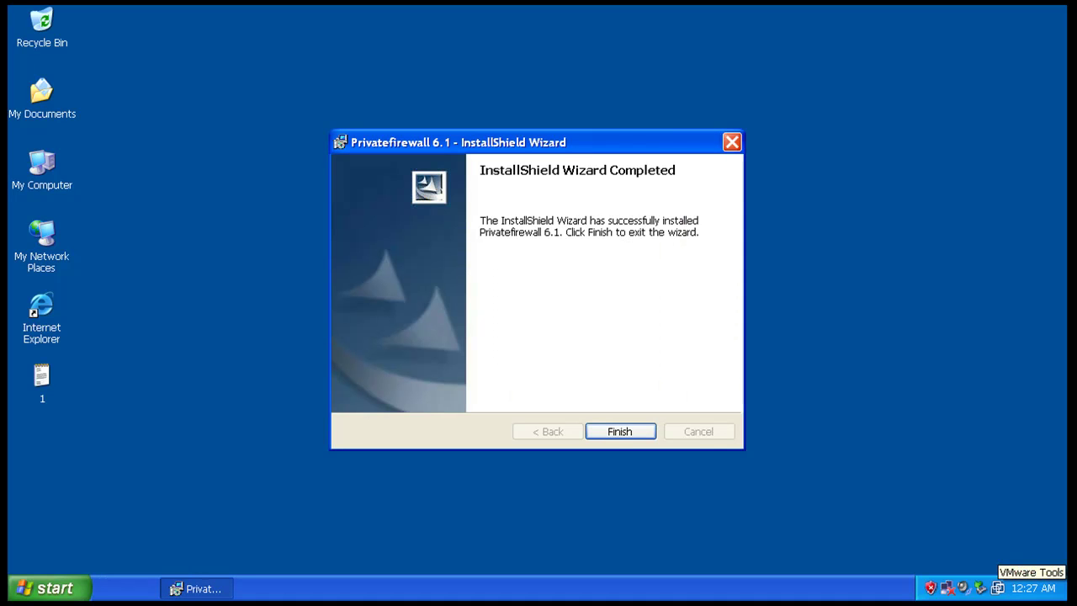
Finish the wizard, launch Privatefirewall from its desktop icon, and dismiss the risk notice and Tip of the Day.
{"action": "left_click", "coordinate": [620, 432]}
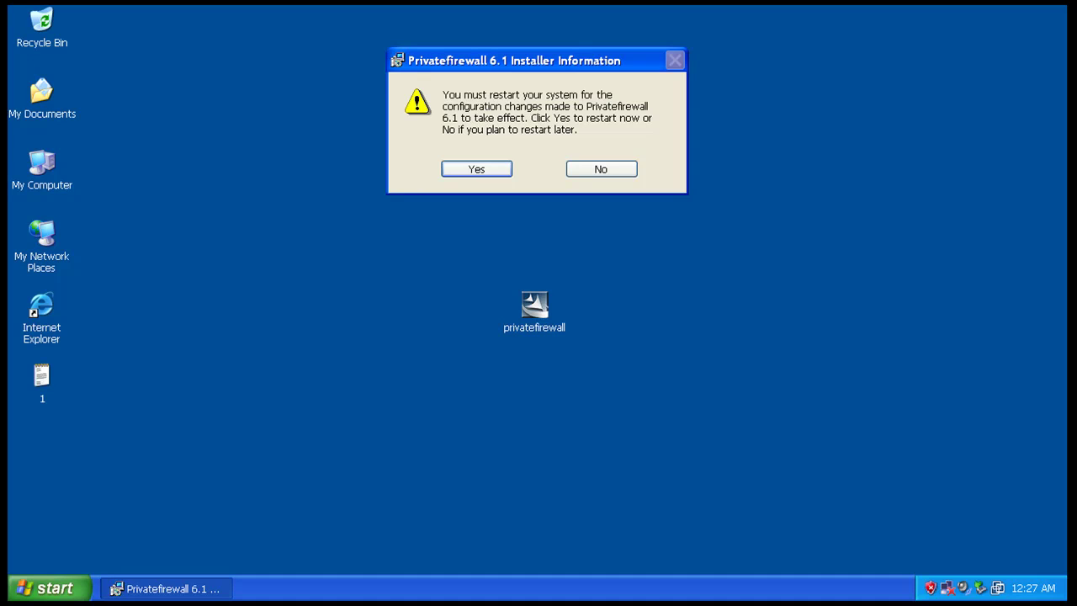
{"action": "double_click", "coordinate": [534, 307]}
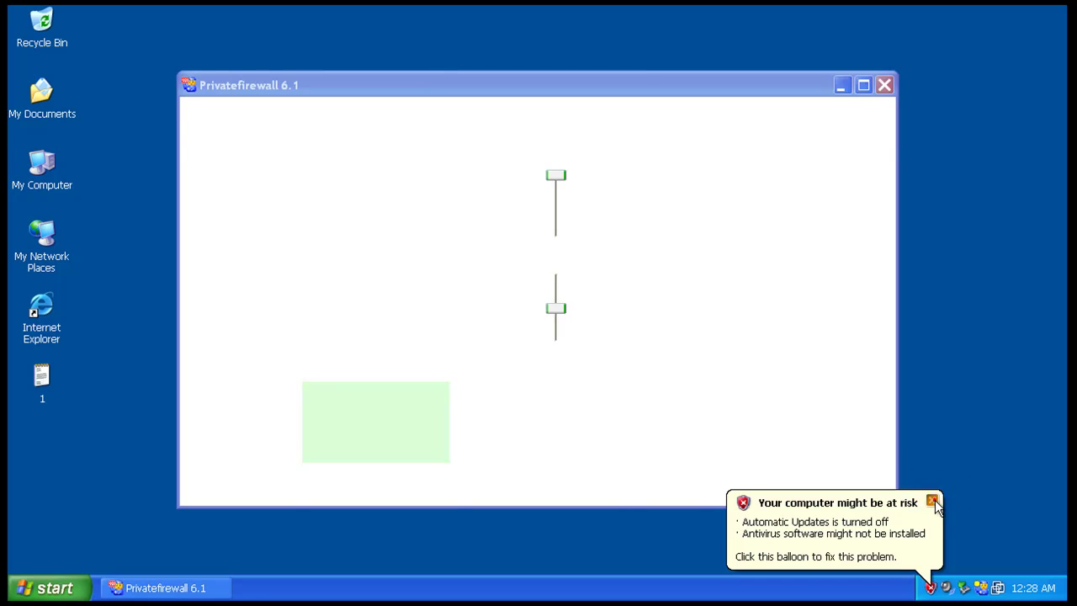
{"action": "left_click", "coordinate": [932, 501]}
{"action": "left_click", "coordinate": [687, 371]}
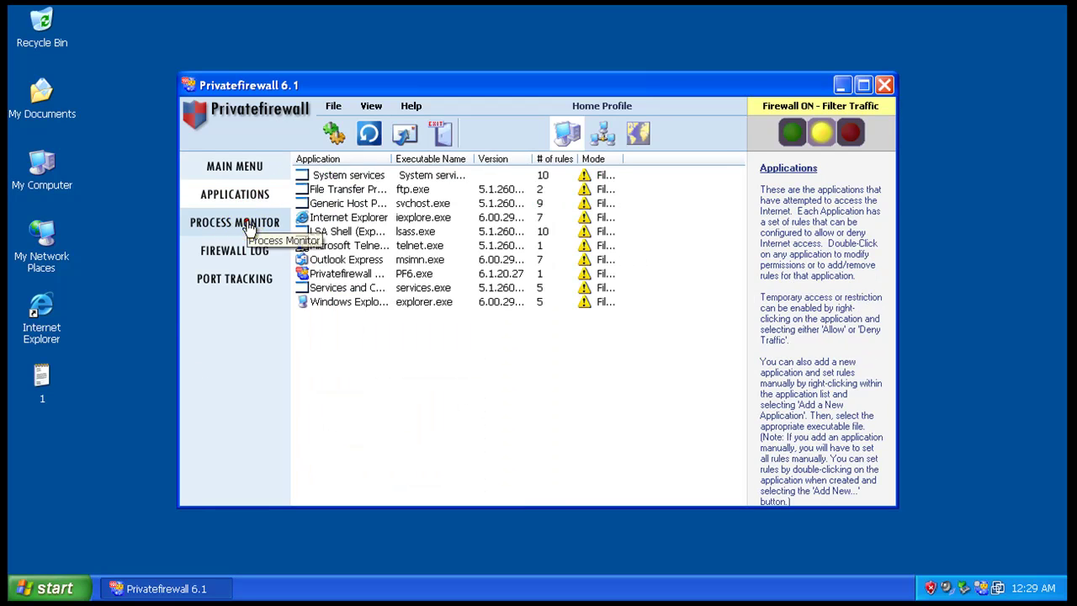
View the Process Monitor, Firewall Log and Port Tracking pages, then return to the Main Menu.
{"action": "left_click", "coordinate": [244, 223]}
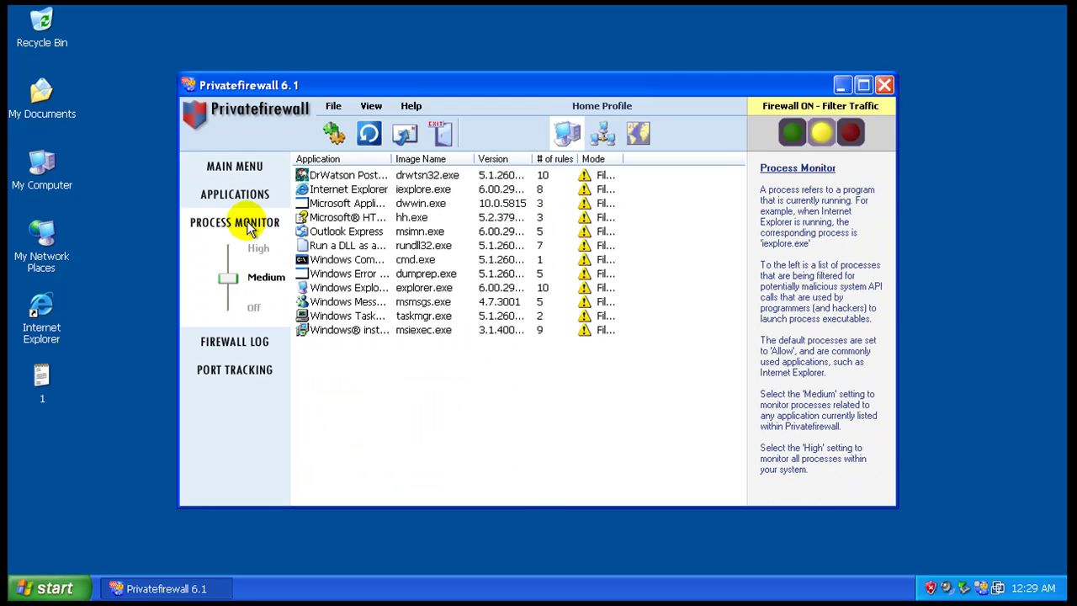
{"action": "left_click", "coordinate": [236, 340]}
{"action": "left_click", "coordinate": [236, 283]}
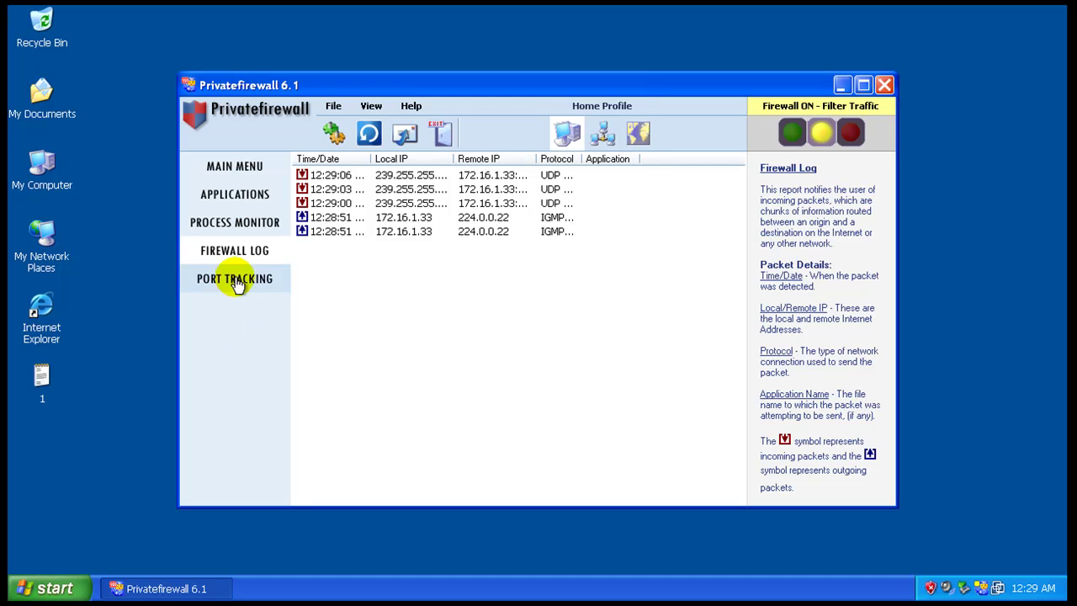
{"action": "left_click", "coordinate": [258, 175]}
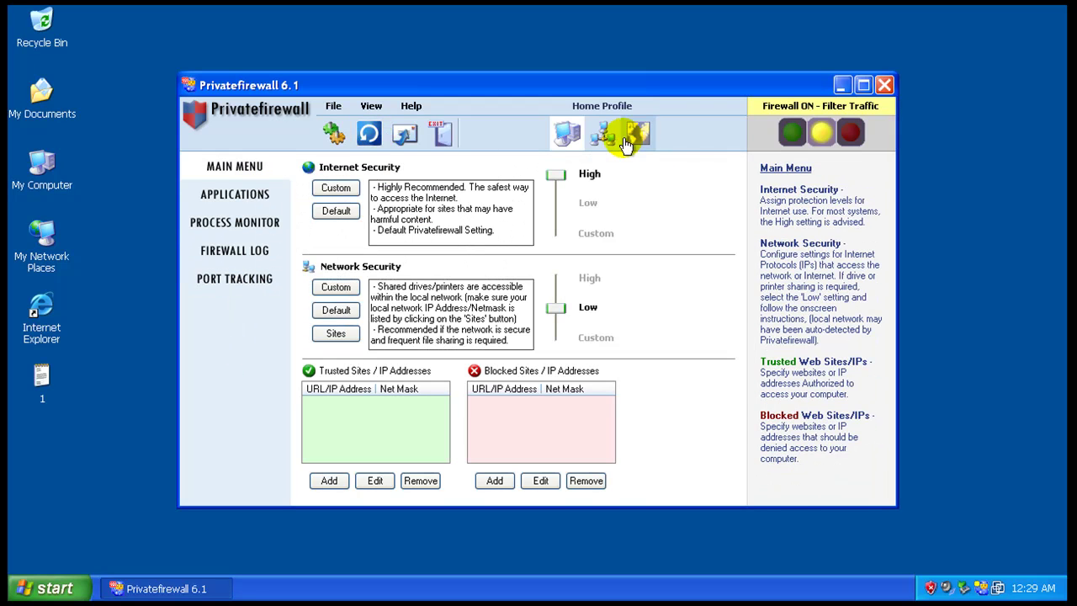
Open and close the View menu in Privatefirewall.
{"action": "left_click", "coordinate": [371, 107]}
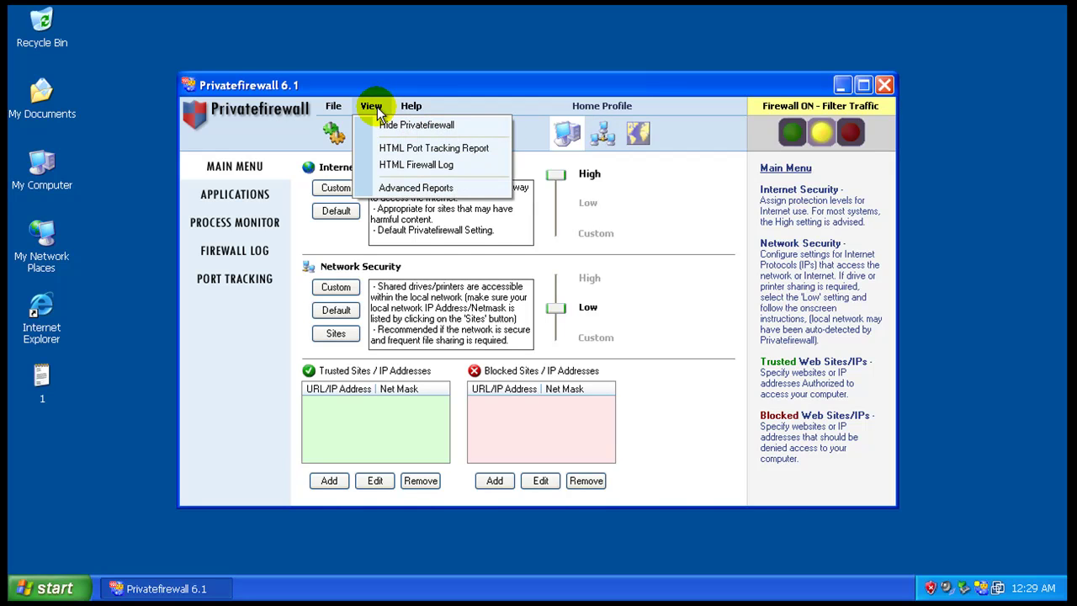
{"action": "left_click", "coordinate": [334, 108]}
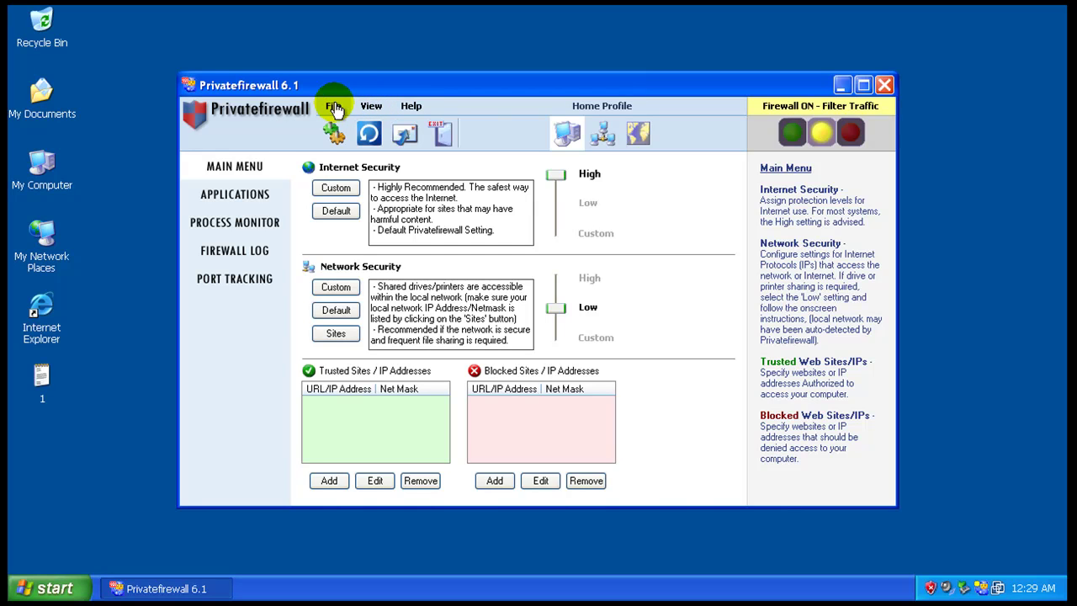
{"action": "left_click", "coordinate": [410, 106]}
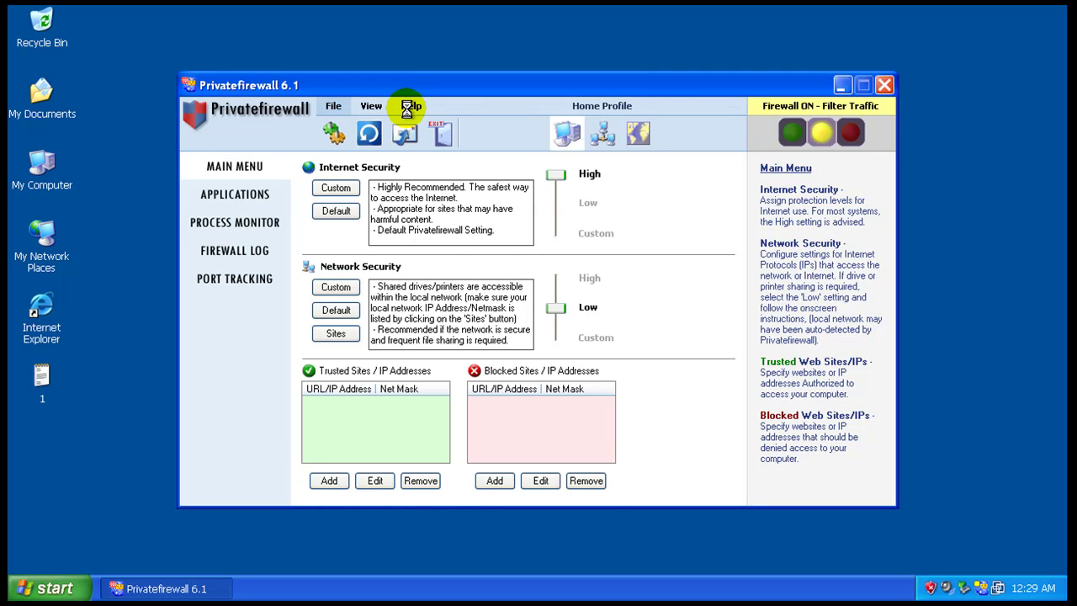
{"action": "left_click", "coordinate": [793, 133]}
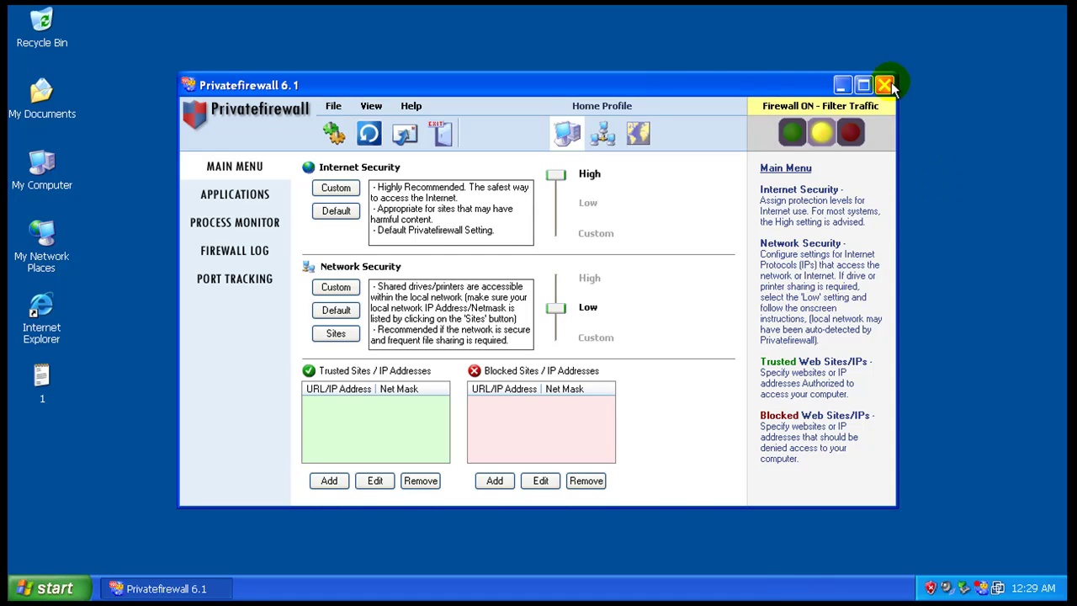
Review the Basic and Advanced tabs of File > Settings without changes and confirm with OK.
{"action": "left_click_drag", "start_coordinate": [751, 80], "coordinate": [784, 73]}
{"action": "left_click", "coordinate": [366, 101]}
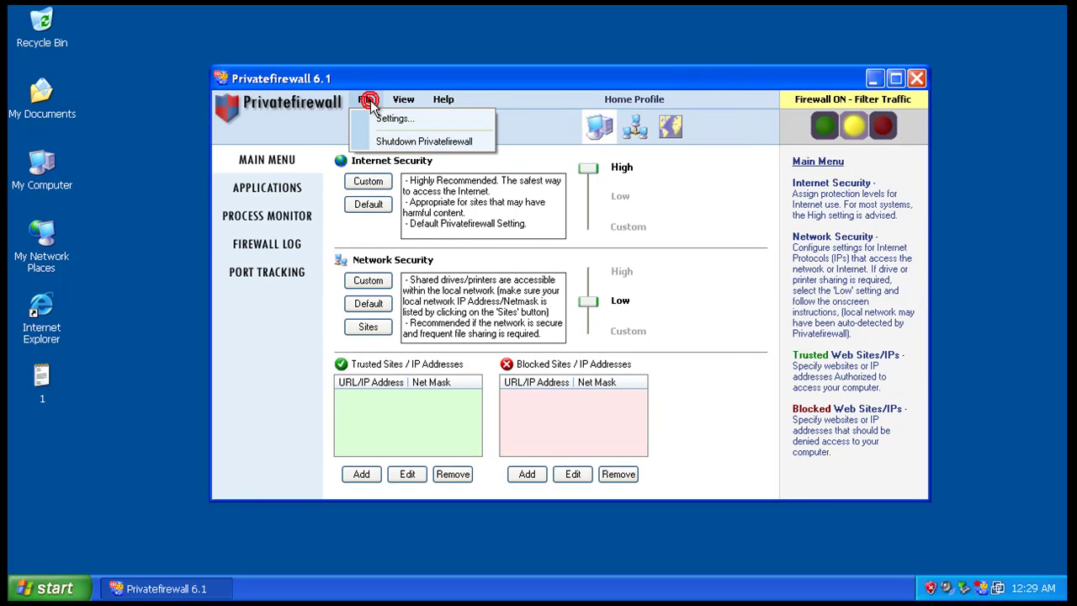
{"action": "left_click", "coordinate": [387, 115]}
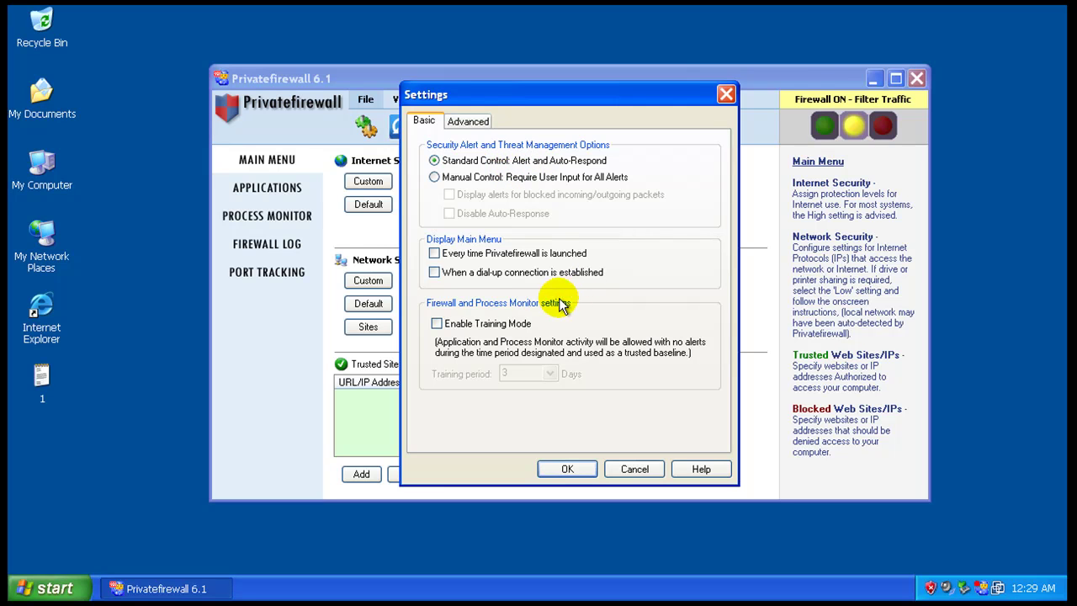
{"action": "left_click", "coordinate": [468, 123]}
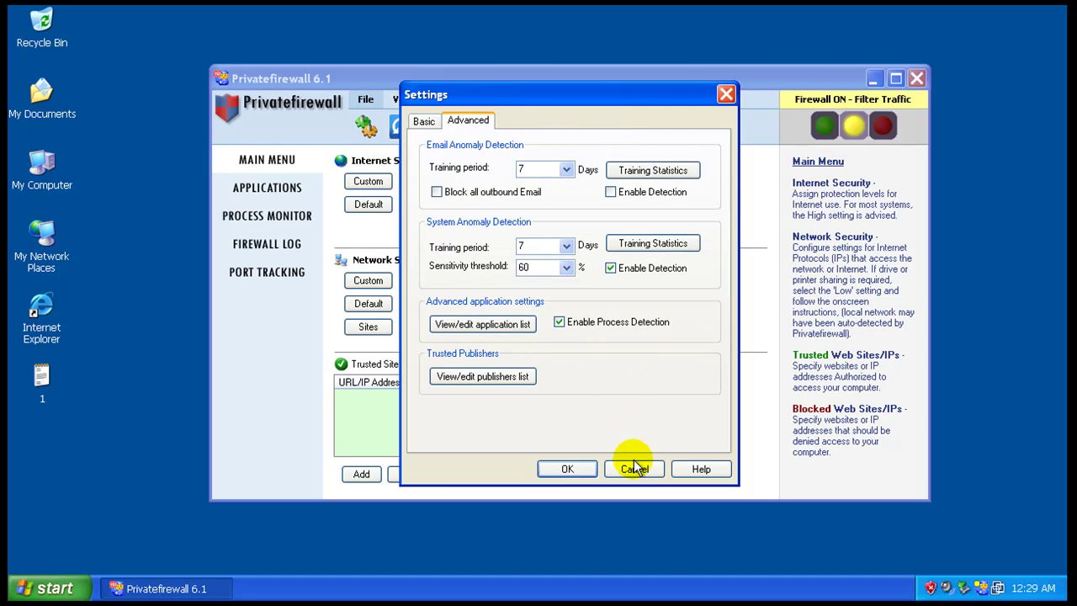
{"action": "left_click", "coordinate": [568, 468]}
Close Privatefirewall, open the '1' Notepad file of test links, and move the browser right.
{"action": "left_click", "coordinate": [919, 78]}
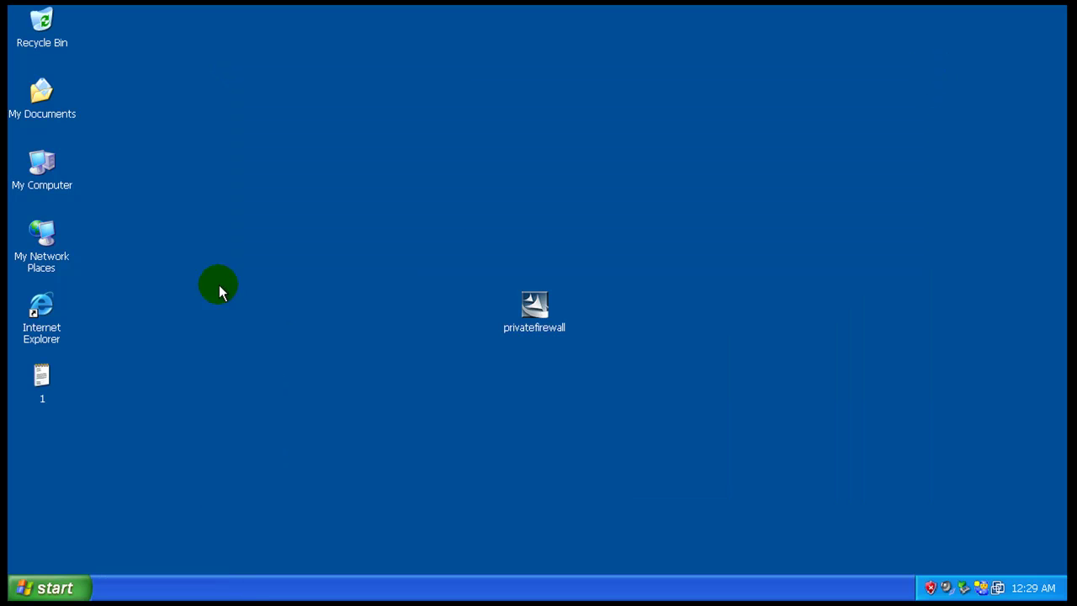
{"action": "double_click", "coordinate": [42, 379]}
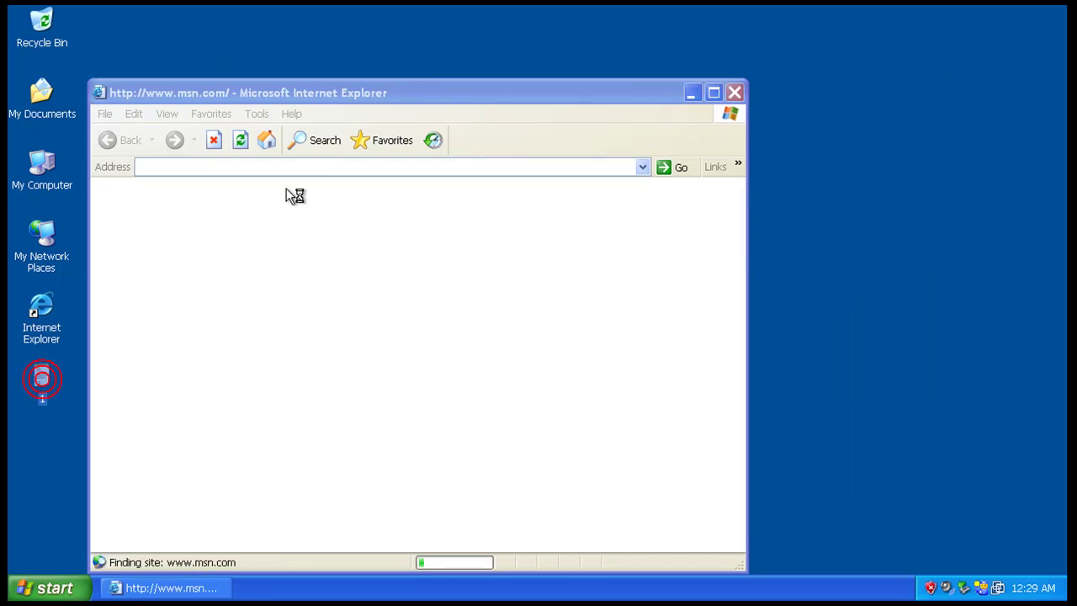
{"action": "left_click_drag", "start_coordinate": [426, 91], "coordinate": [782, 85]}
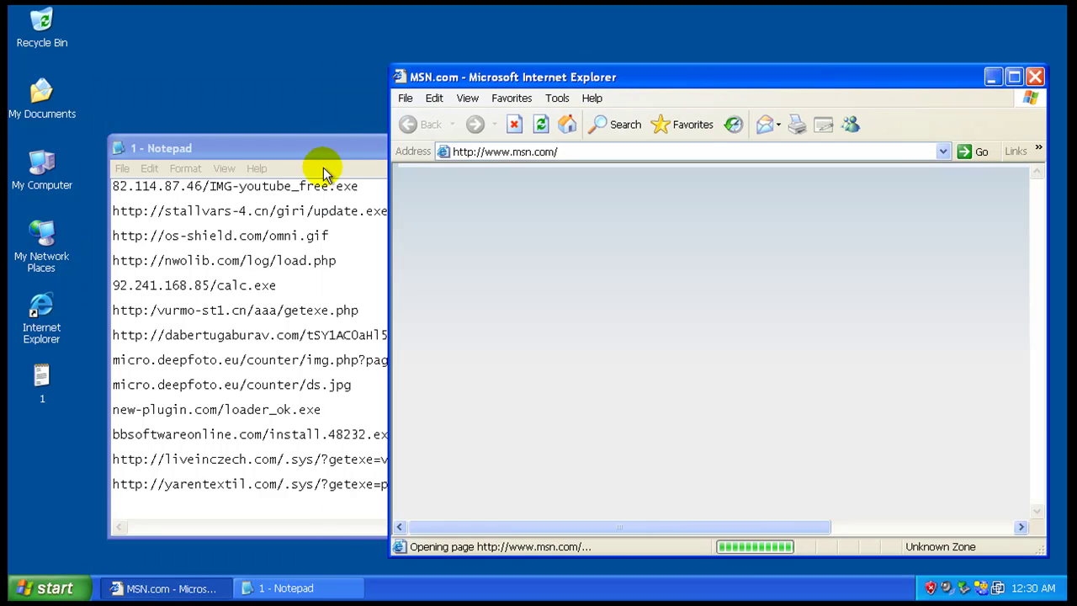
Copy the first link, 82.114.87.46/IMG-youtube_free.exe, from the Notepad list.
{"action": "left_click", "coordinate": [299, 187]}
{"action": "double_click", "coordinate": [298, 187]}
{"action": "right_click", "coordinate": [299, 187]}
{"action": "left_click", "coordinate": [348, 238]}
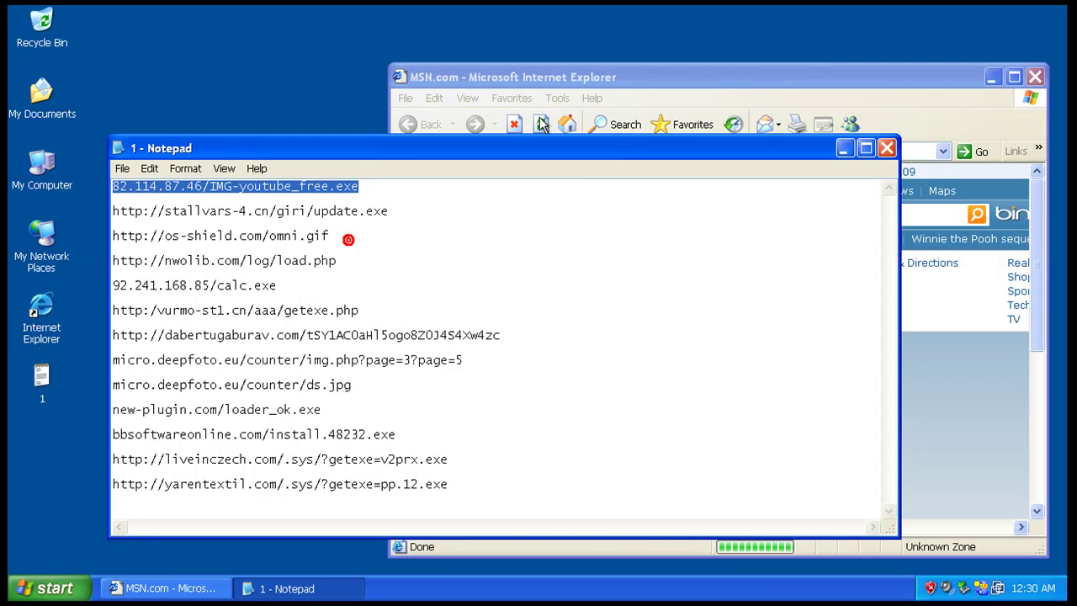
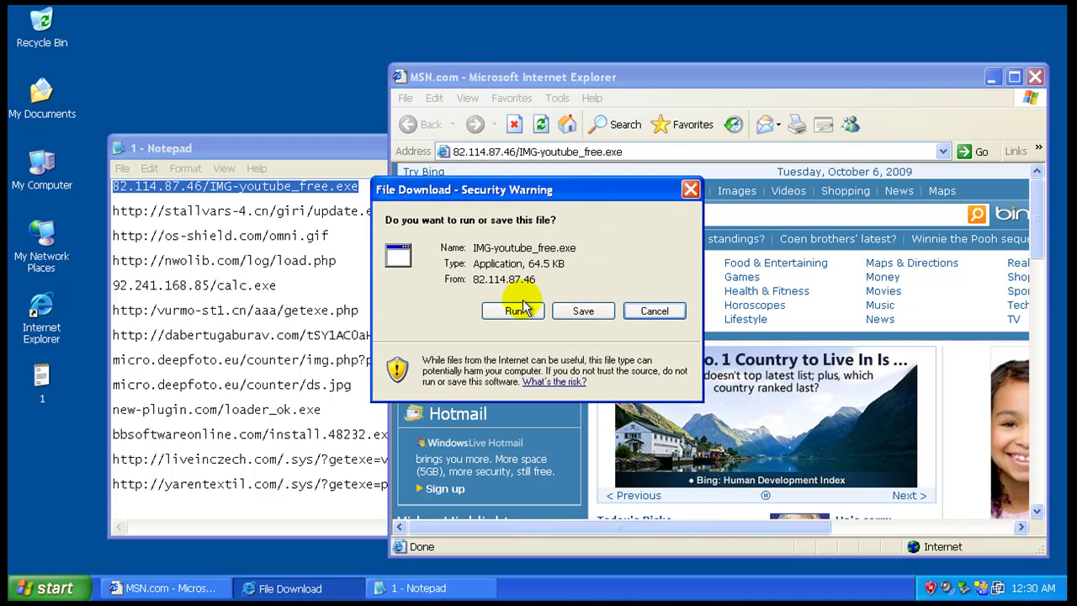
Run IMG-youtube_free.exe past the File Download and security warning prompts.
{"action": "left_click", "coordinate": [520, 309]}
{"action": "left_click", "coordinate": [607, 309]}
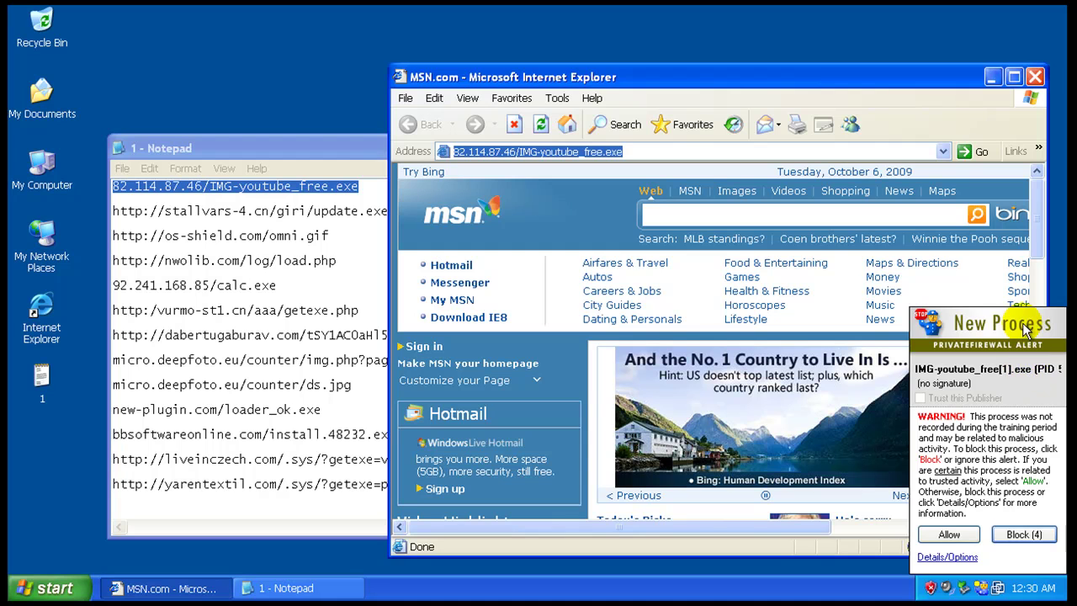
Block IMG-youtube_free and load the stallvars-4.cn update.exe URL in Internet Explorer.
{"action": "left_click", "coordinate": [1023, 536]}
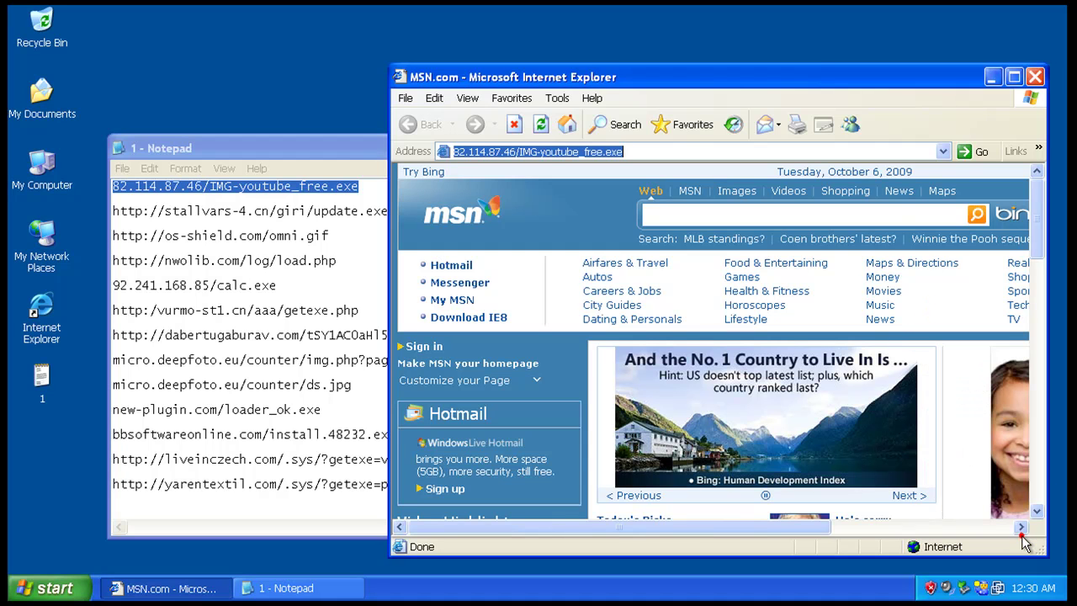
{"action": "left_click", "coordinate": [253, 211]}
{"action": "triple_click", "coordinate": [280, 215]}
{"action": "right_click", "coordinate": [288, 221]}
{"action": "left_click", "coordinate": [306, 262]}
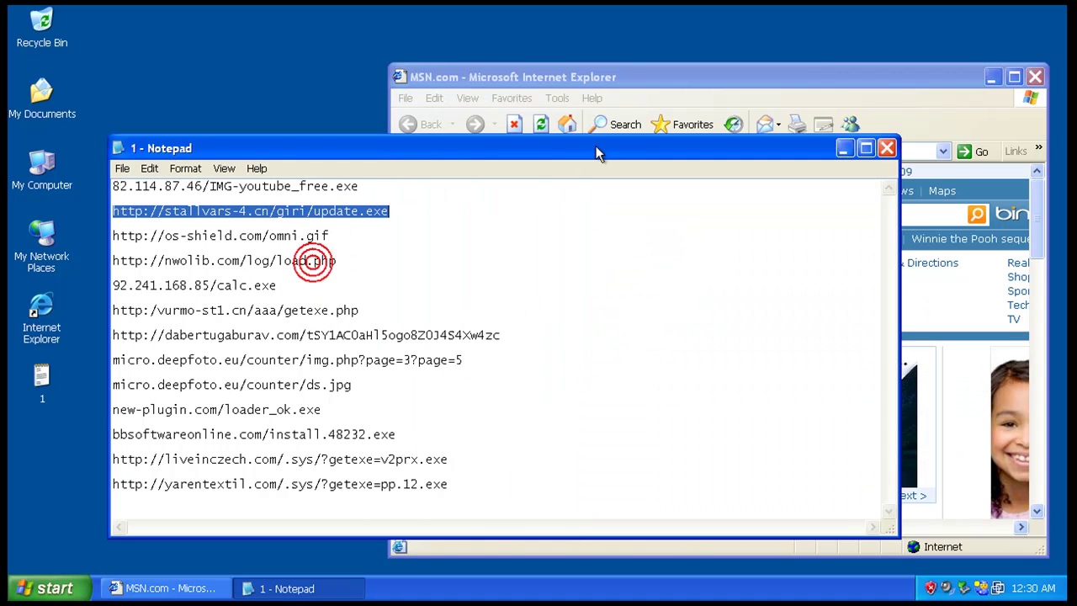
{"action": "left_click", "coordinate": [618, 76]}
{"action": "right_click", "coordinate": [605, 154]}
{"action": "left_click", "coordinate": [654, 218]}
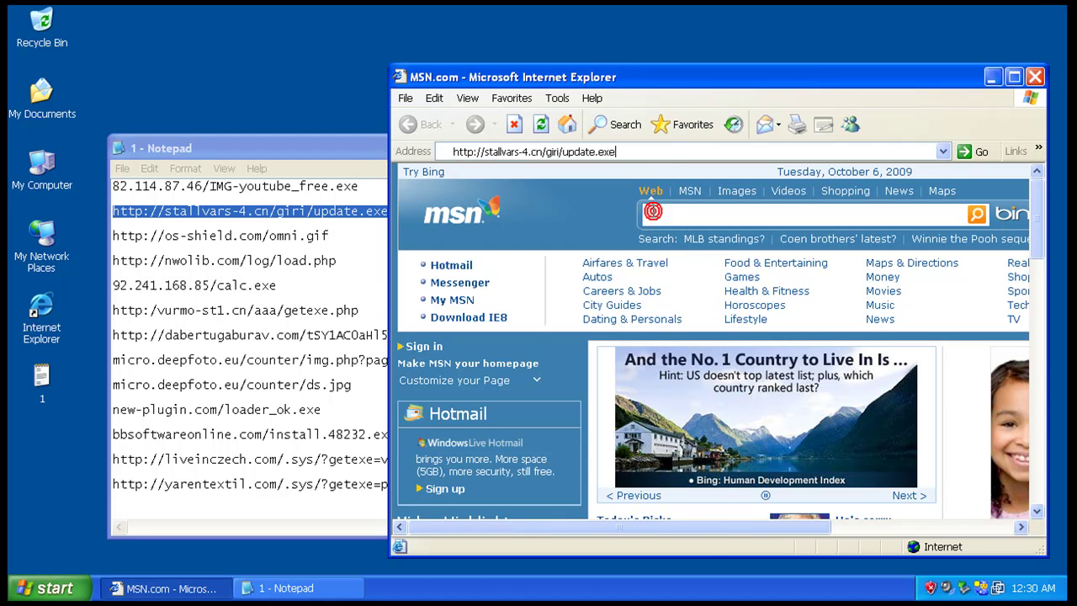
{"action": "key", "text": "Return"}
Run update.exe and view the detailed alert for update[1].exe.
{"action": "left_click", "coordinate": [515, 311]}
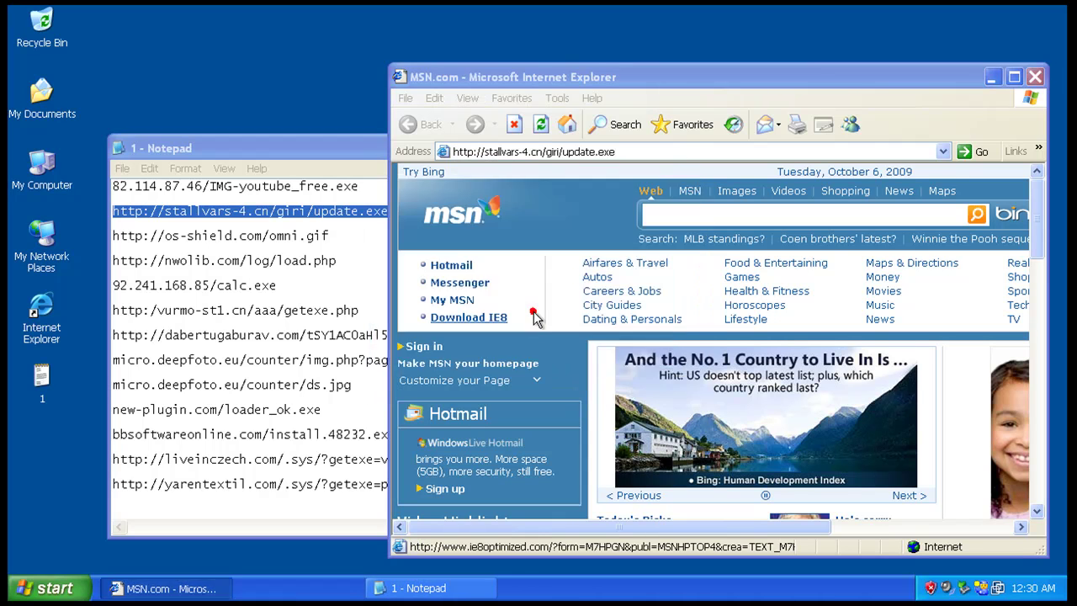
{"action": "left_click", "coordinate": [593, 283]}
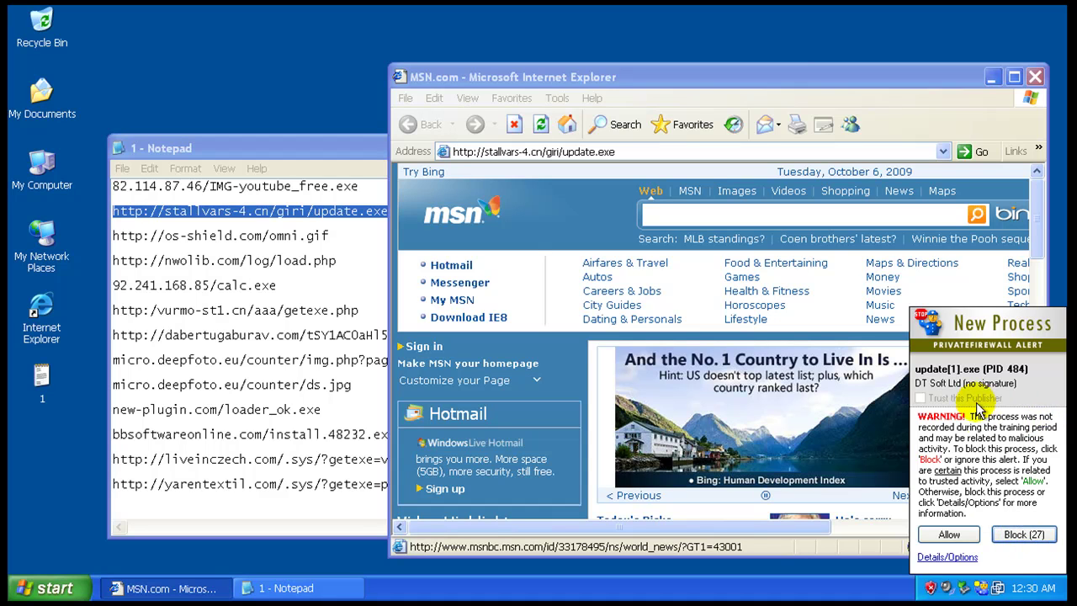
{"action": "left_click", "coordinate": [957, 557]}
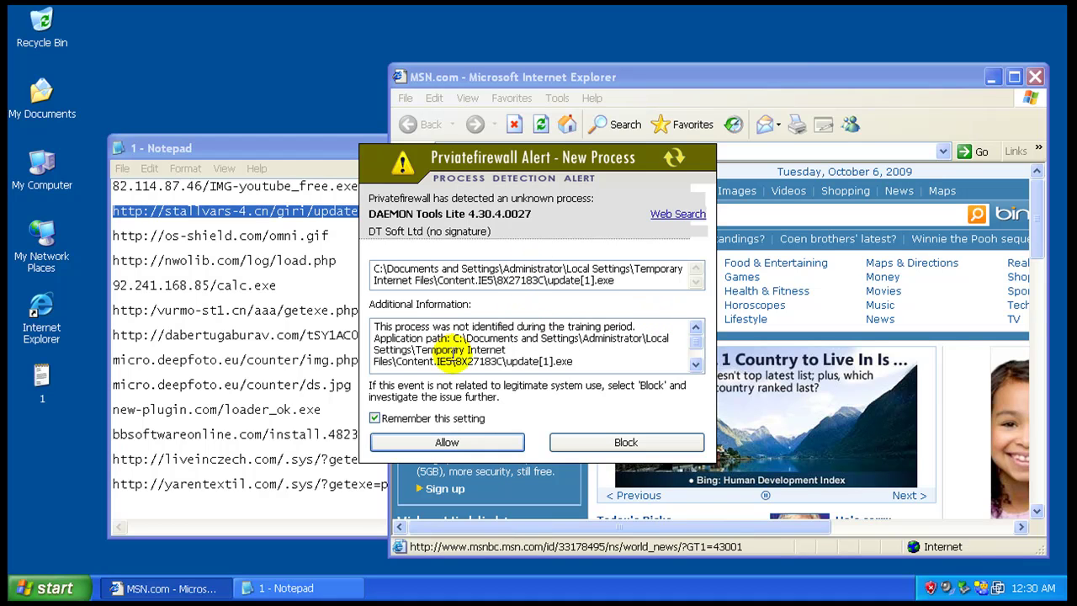
Web-search update[1].exe, review the Google results, then close them.
{"action": "left_click", "coordinate": [696, 366]}
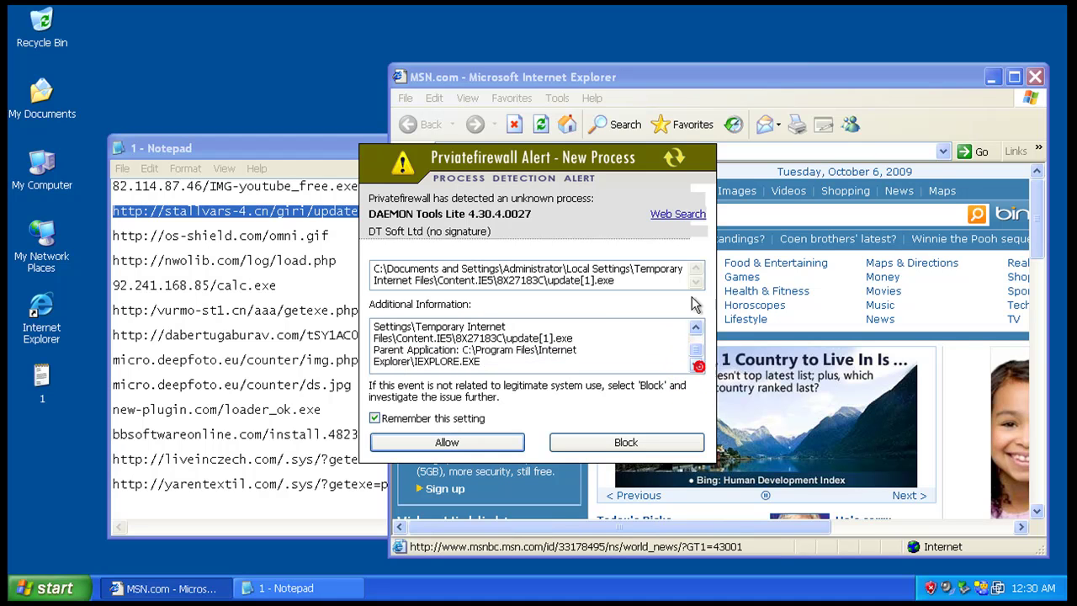
{"action": "left_click", "coordinate": [692, 216]}
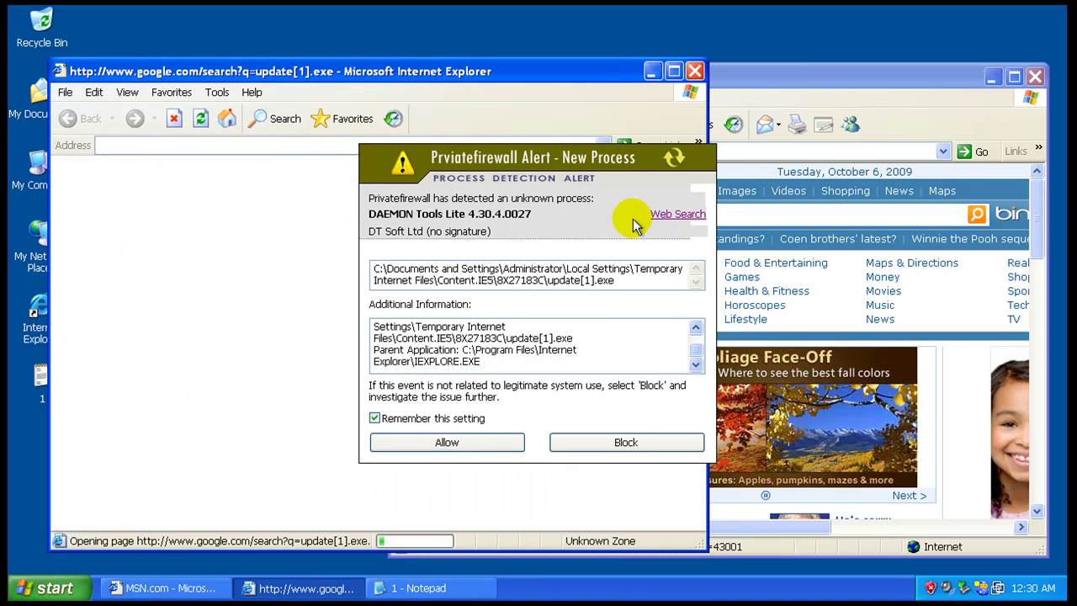
{"action": "left_click_drag", "start_coordinate": [627, 156], "coordinate": [836, 158]}
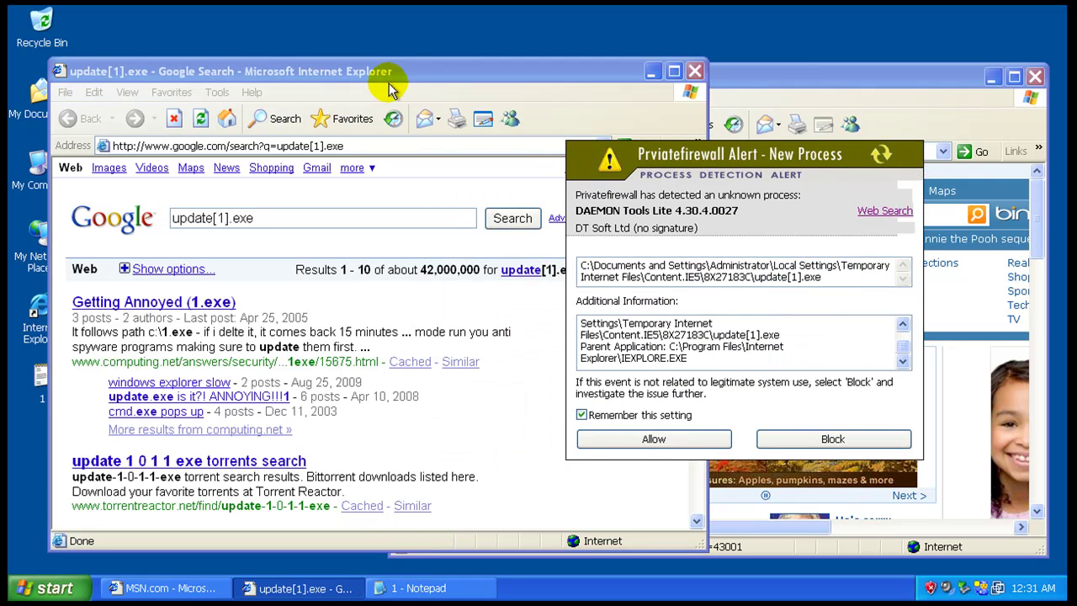
{"action": "left_click", "coordinate": [429, 73]}
{"action": "left_click_drag", "start_coordinate": [449, 75], "coordinate": [428, 39]}
{"action": "scroll", "coordinate": [377, 265], "scroll_direction": "down", "scroll_amount": 4}
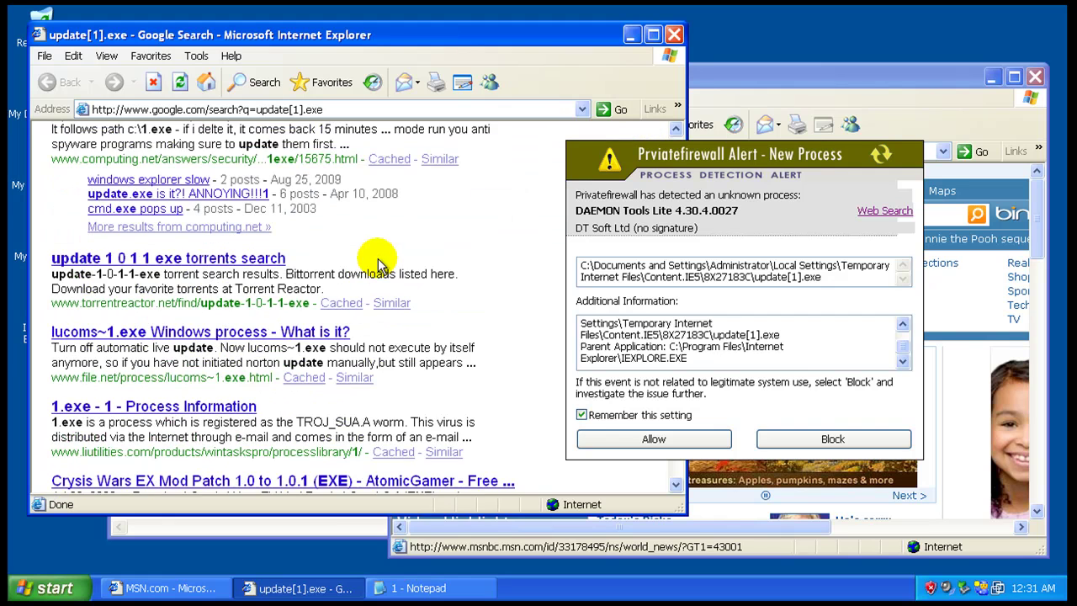
{"action": "left_click", "coordinate": [674, 35]}
{"action": "left_click_drag", "start_coordinate": [749, 154], "coordinate": [518, 159]}
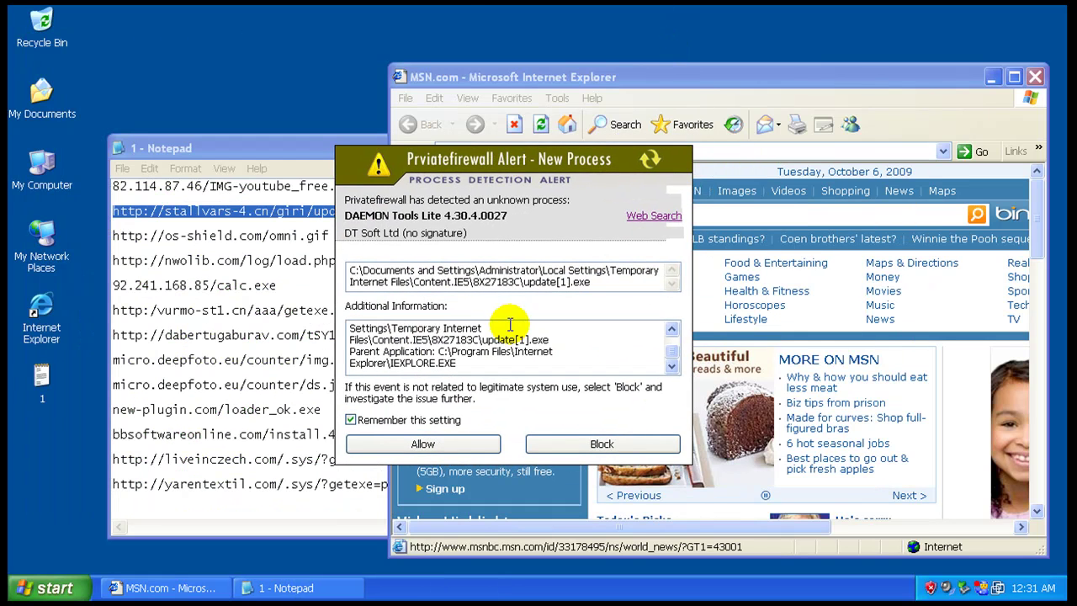
Block update[1].exe and load the os-shield.com/omni.gif URL.
{"action": "left_click", "coordinate": [620, 444]}
{"action": "double_click", "coordinate": [311, 239]}
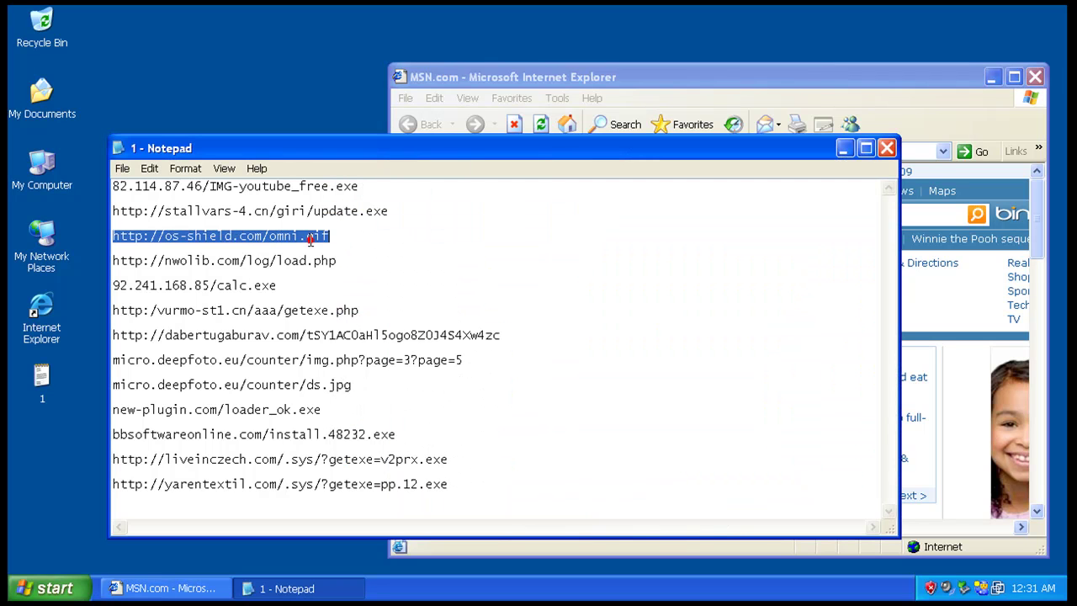
{"action": "right_click", "coordinate": [310, 238]}
{"action": "left_click", "coordinate": [341, 283]}
{"action": "left_click", "coordinate": [592, 76]}
{"action": "right_click", "coordinate": [592, 153]}
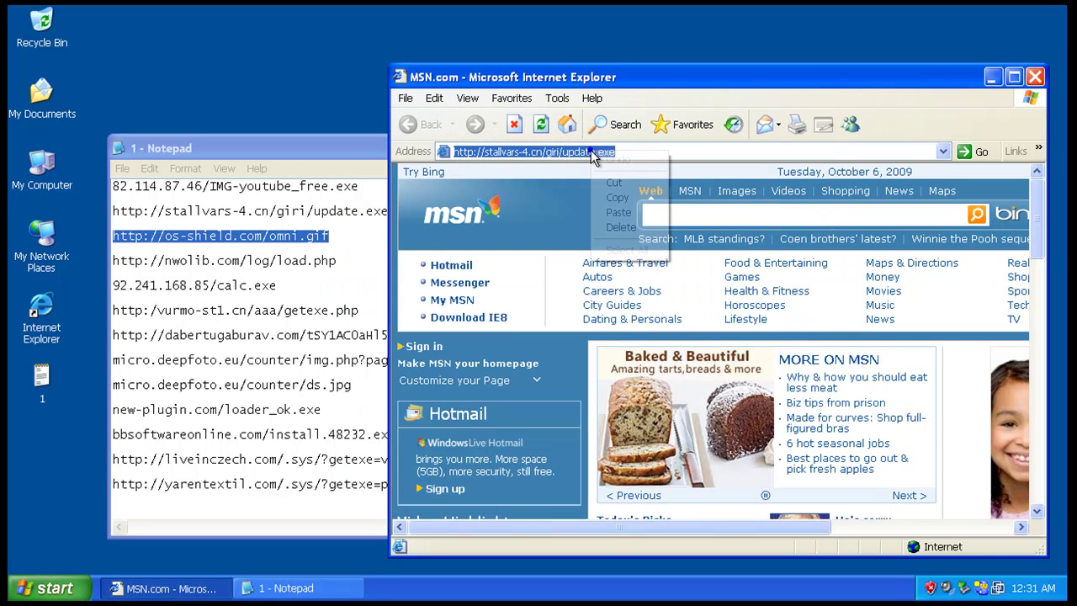
{"action": "left_click", "coordinate": [631, 212]}
{"action": "key", "text": "Return"}
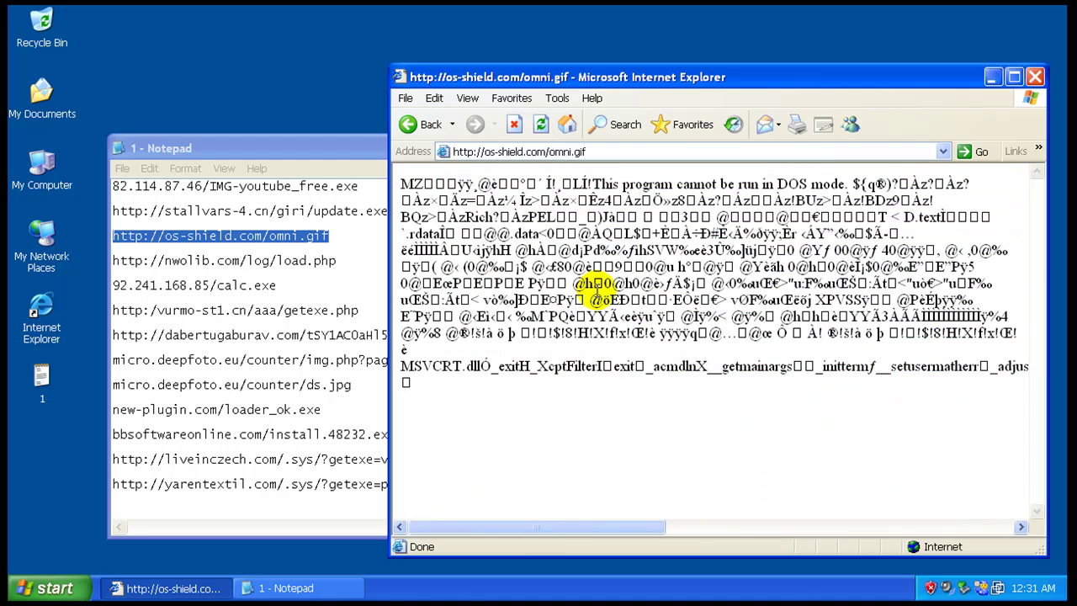
Load the nwolib.com/log/load.php URL from the test list.
{"action": "left_click", "coordinate": [272, 267]}
{"action": "key", "text": "shift+Up"}
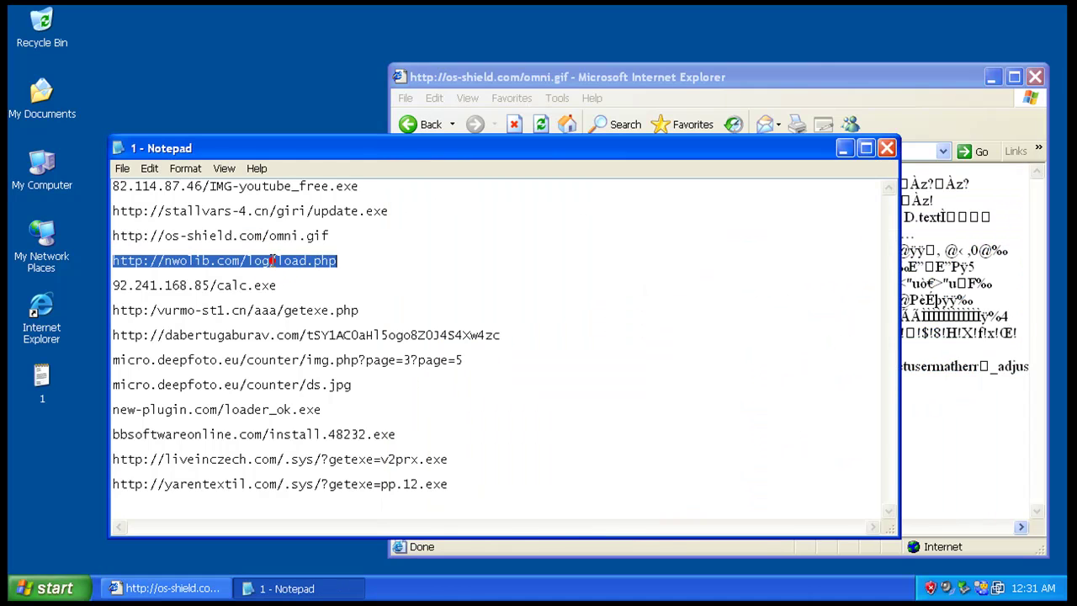
{"action": "right_click", "coordinate": [271, 262]}
{"action": "left_click", "coordinate": [296, 307]}
{"action": "left_click", "coordinate": [587, 77]}
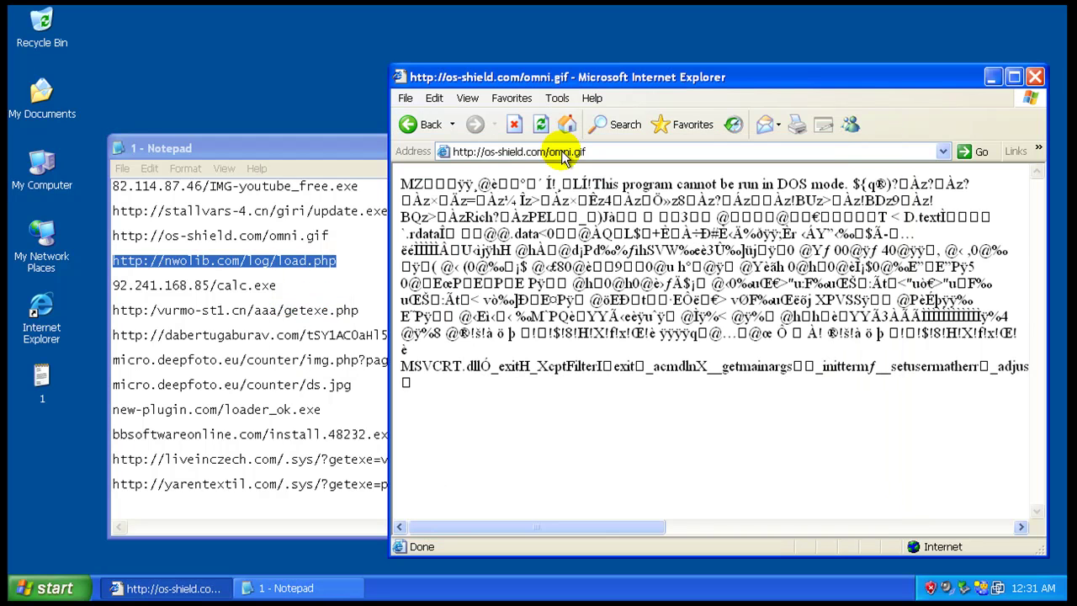
{"action": "left_click", "coordinate": [524, 153]}
{"action": "right_click", "coordinate": [558, 153]}
{"action": "left_click", "coordinate": [589, 210]}
{"action": "key", "text": "Return"}
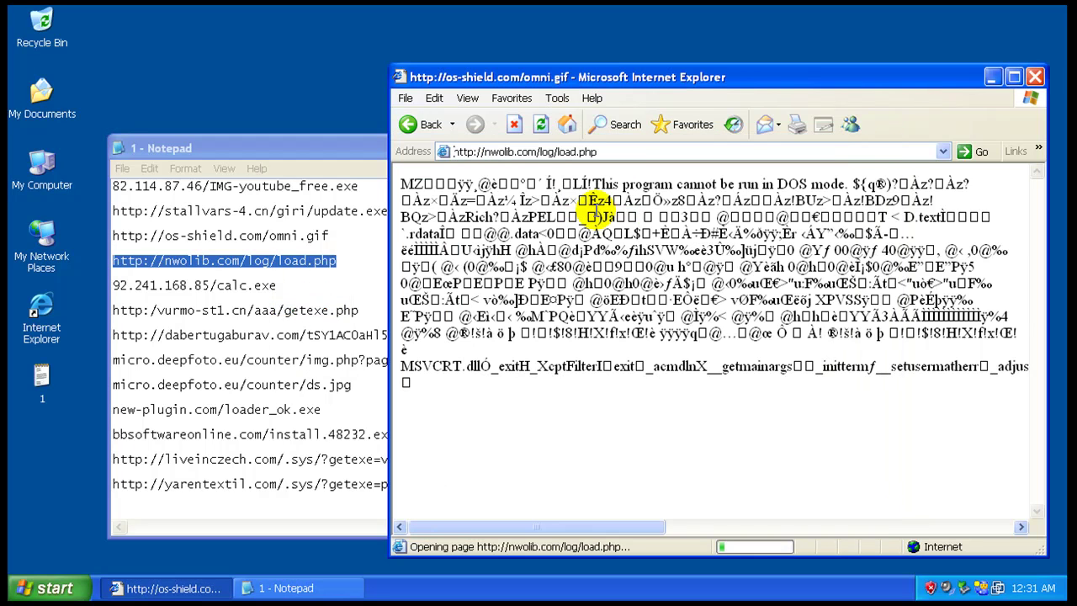
Load the 92.241.168.85/calc.exe URL in Internet Explorer.
{"action": "double_click", "coordinate": [251, 286]}
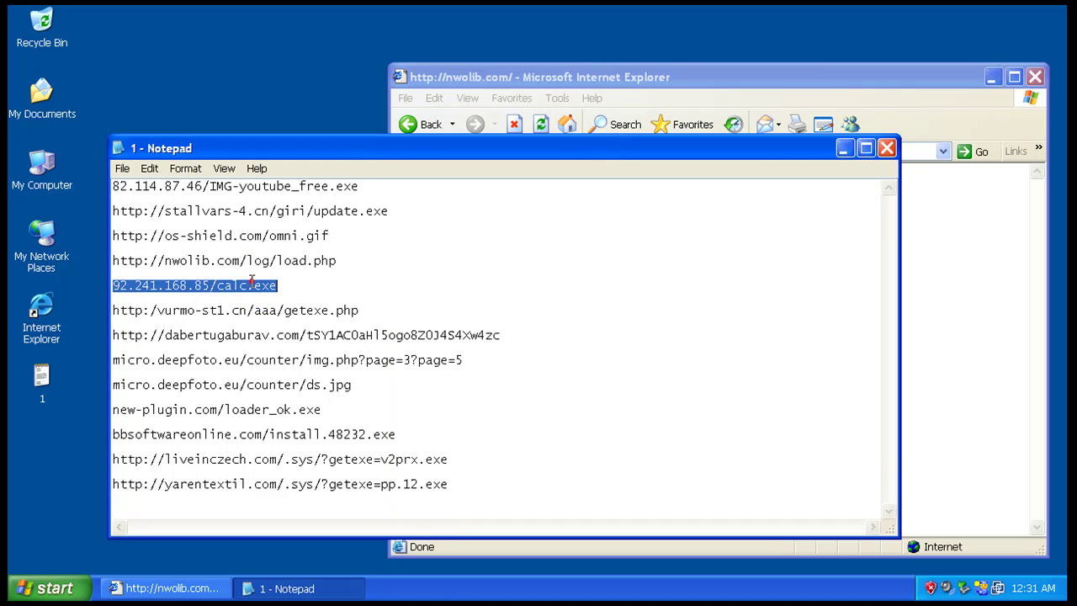
{"action": "right_click", "coordinate": [251, 288]}
{"action": "left_click", "coordinate": [286, 331]}
{"action": "left_click", "coordinate": [617, 75]}
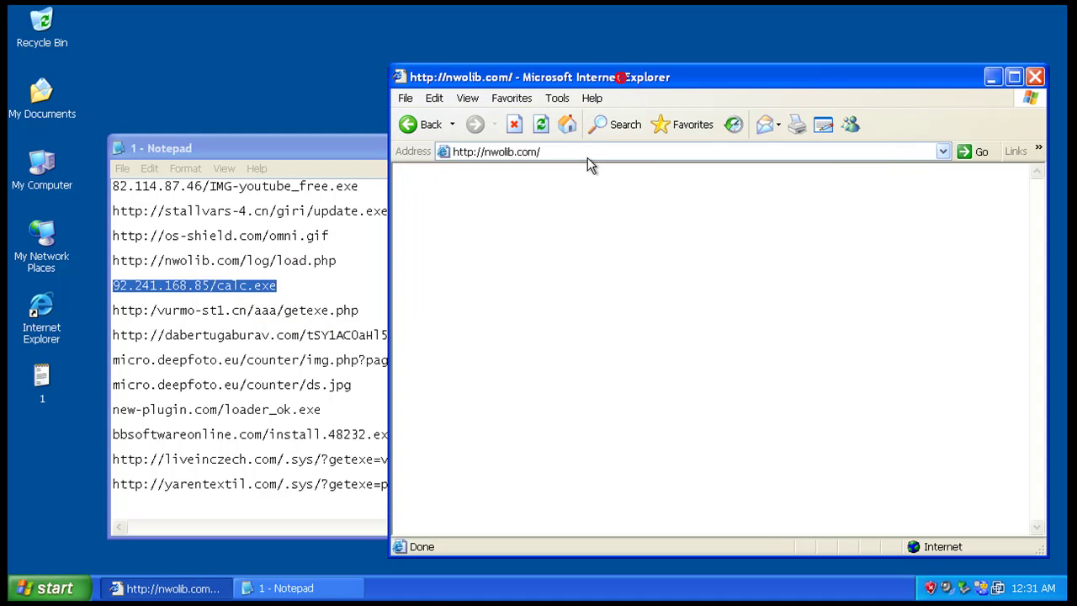
{"action": "left_click", "coordinate": [591, 152]}
{"action": "right_click", "coordinate": [590, 153]}
{"action": "left_click", "coordinate": [617, 220]}
{"action": "key", "text": "Return"}
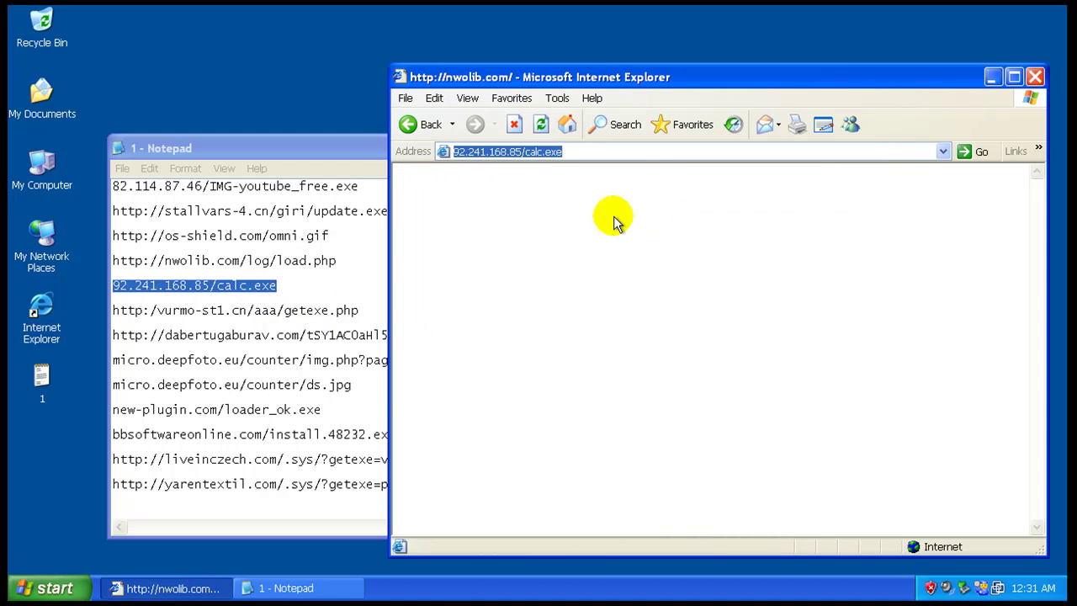
Run calc.exe and block the calc[1].exe process.
{"action": "left_click", "coordinate": [539, 311]}
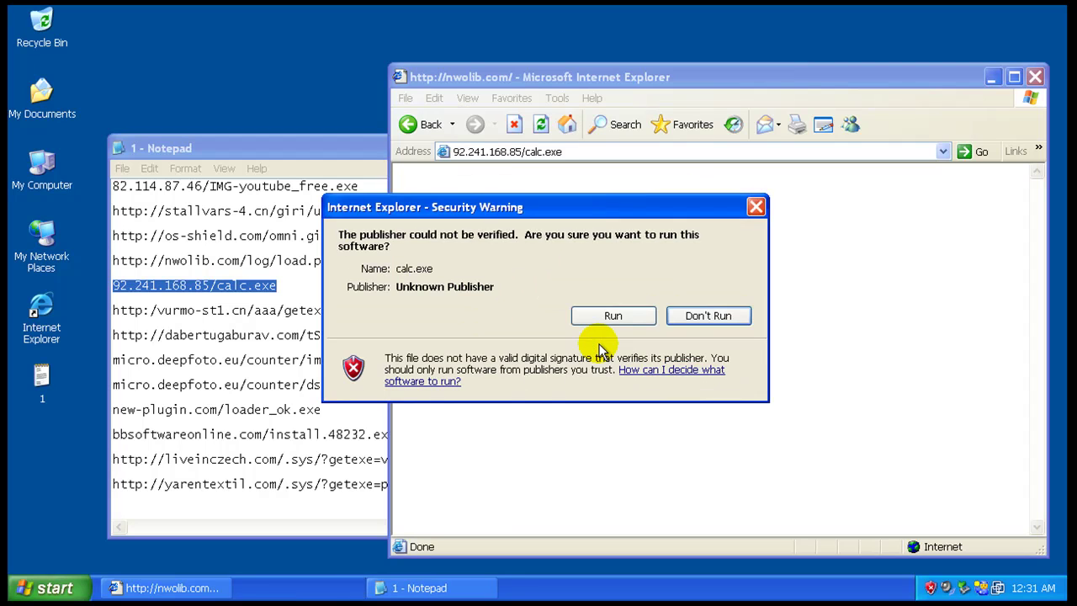
{"action": "left_click", "coordinate": [613, 314]}
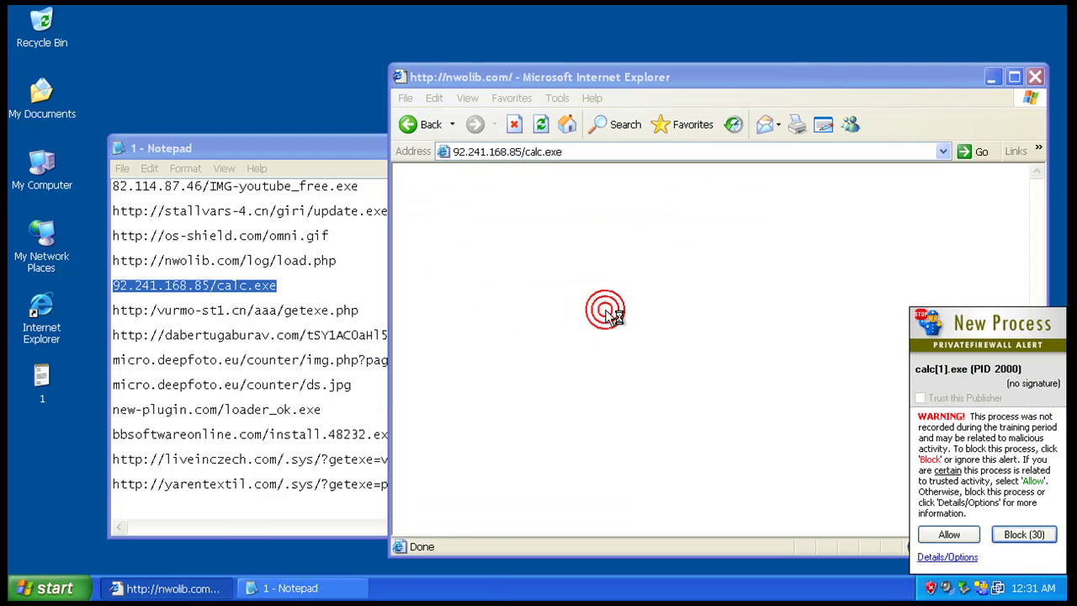
{"action": "left_click", "coordinate": [1029, 536]}
Load the vurmo-st1.cn getexe.php URL and cancel its download.
{"action": "left_click", "coordinate": [288, 310]}
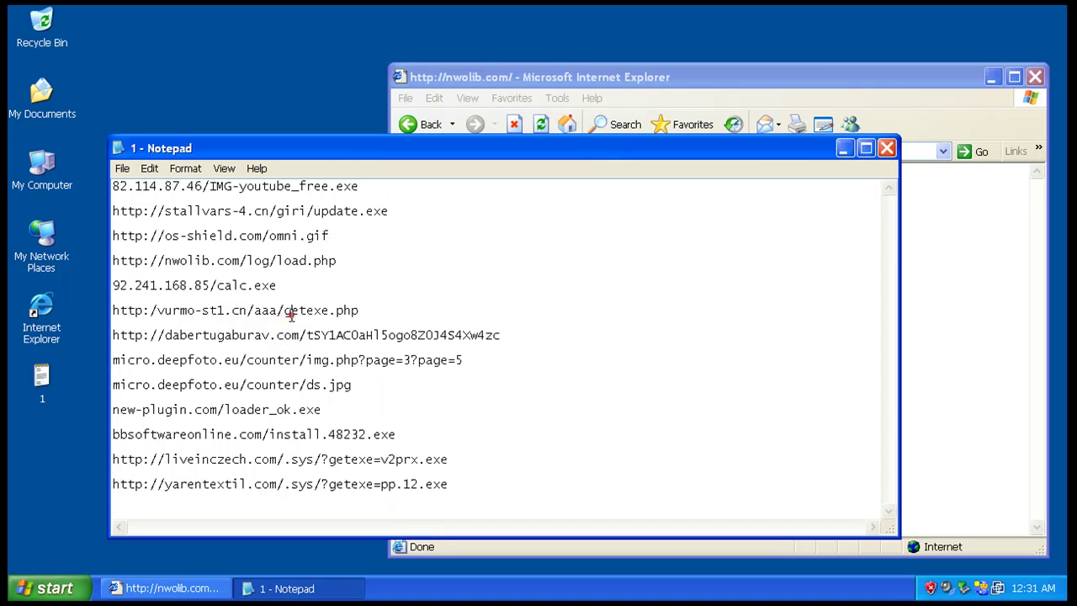
{"action": "double_click", "coordinate": [289, 310]}
{"action": "right_click", "coordinate": [291, 316]}
{"action": "left_click", "coordinate": [327, 361]}
{"action": "left_click", "coordinate": [637, 74]}
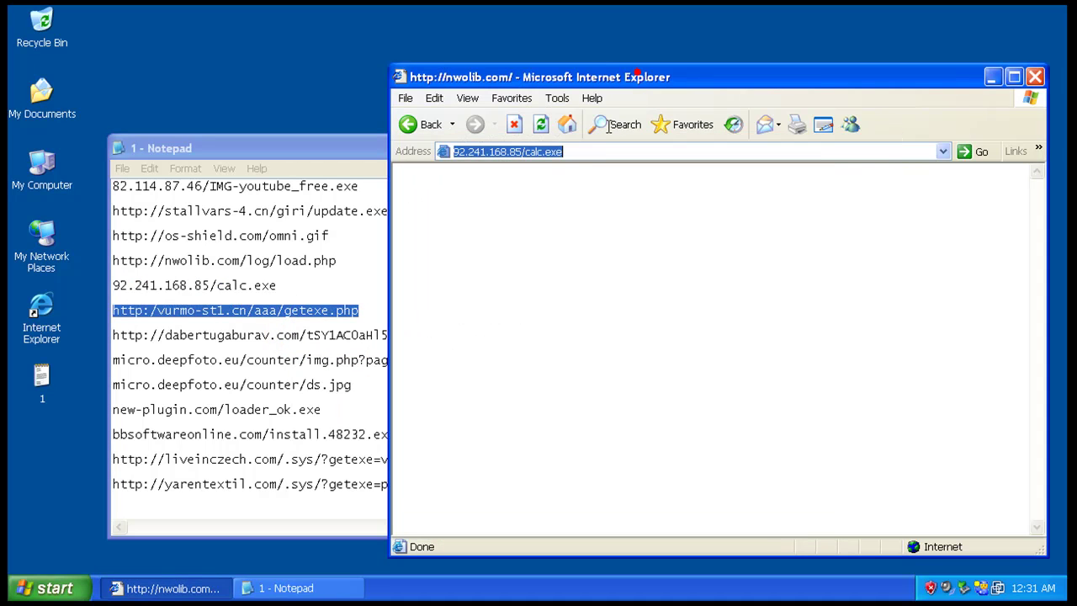
{"action": "right_click", "coordinate": [589, 151]}
{"action": "left_click", "coordinate": [620, 218]}
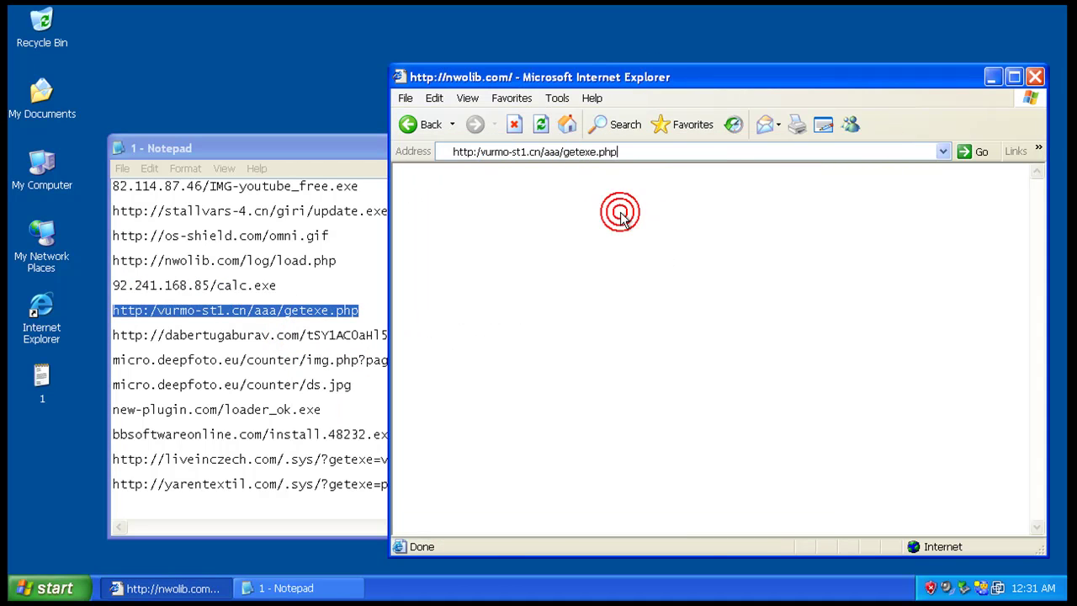
{"action": "key", "text": "Return"}
{"action": "left_click", "coordinate": [656, 308]}
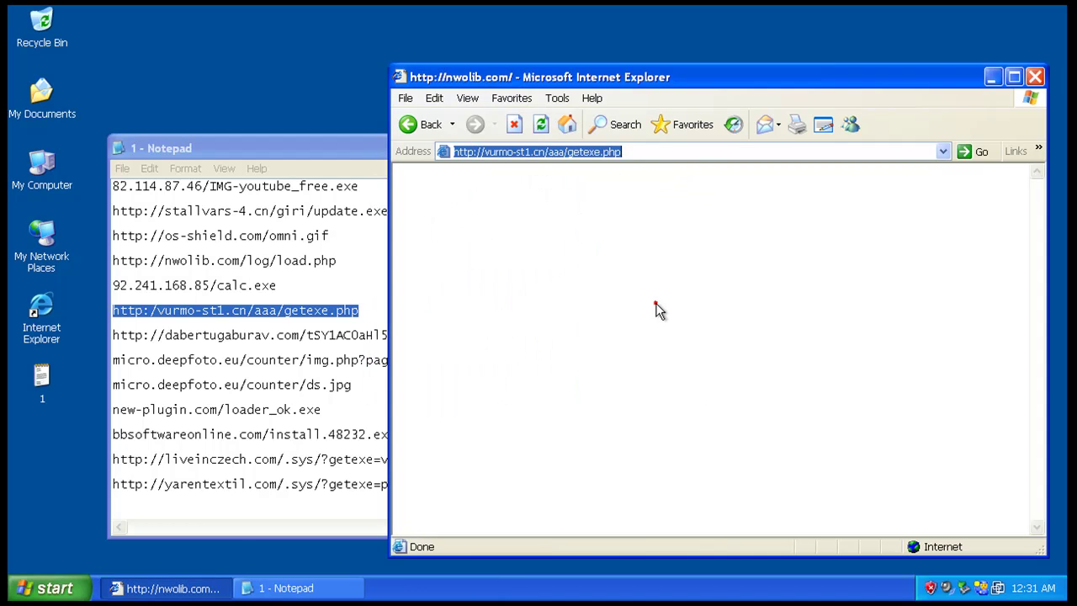
Load the dabertugaburav.com URL and run its Install.exe download.
{"action": "double_click", "coordinate": [319, 336]}
{"action": "right_click", "coordinate": [320, 337]}
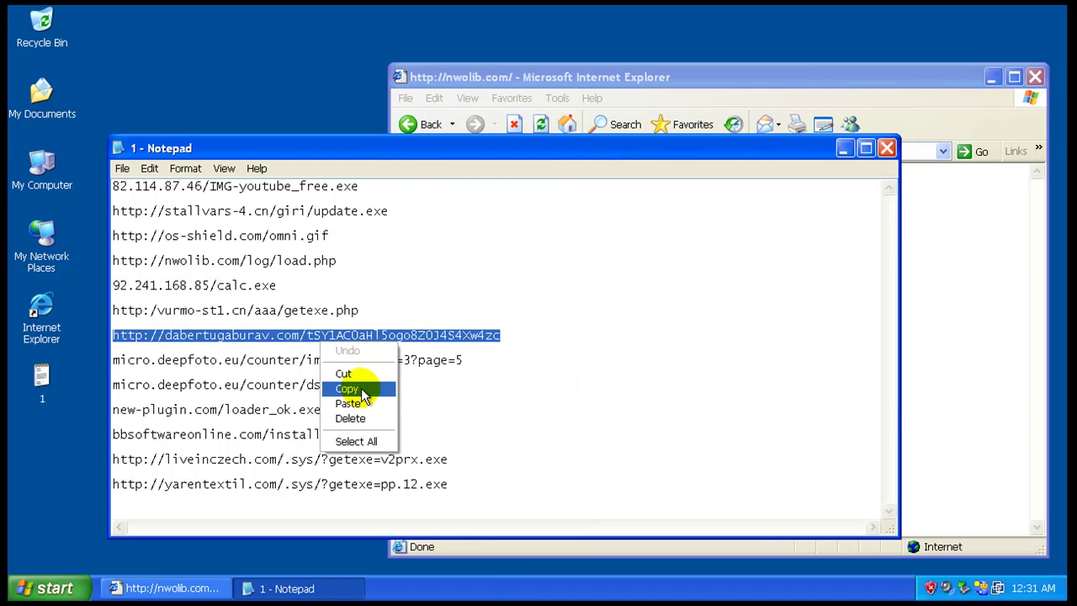
{"action": "left_click", "coordinate": [361, 386]}
{"action": "left_click", "coordinate": [619, 79]}
{"action": "right_click", "coordinate": [603, 152]}
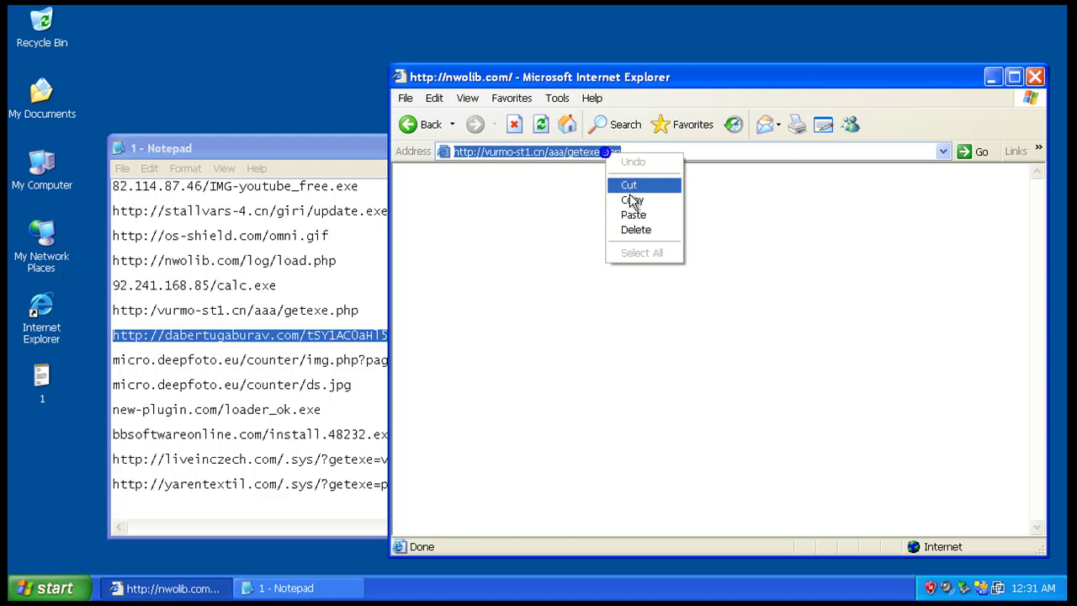
{"action": "left_click", "coordinate": [635, 213]}
{"action": "key", "text": "Return"}
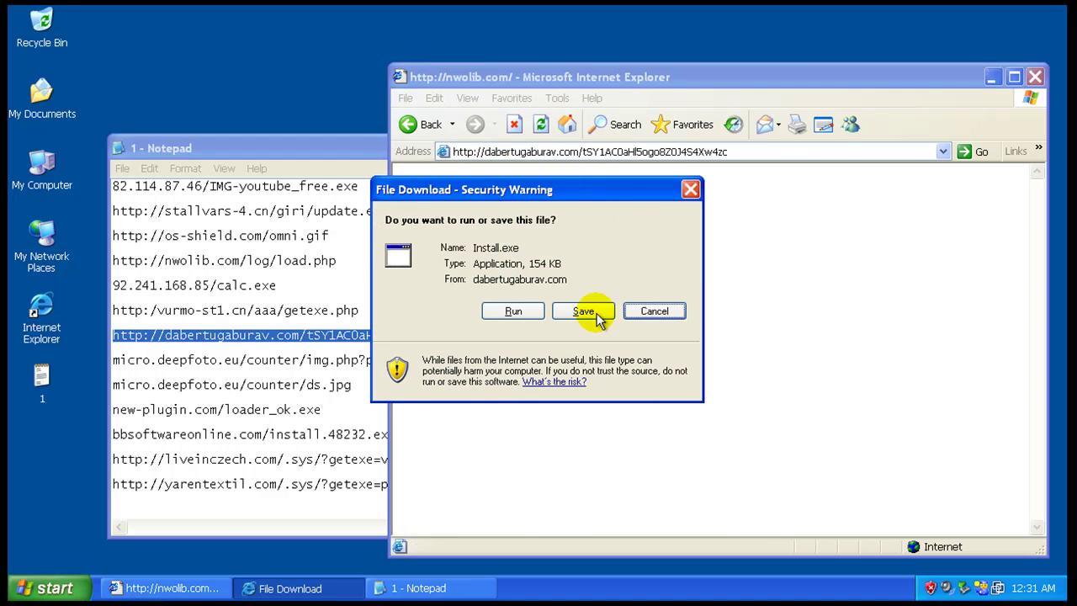
{"action": "left_click", "coordinate": [515, 310]}
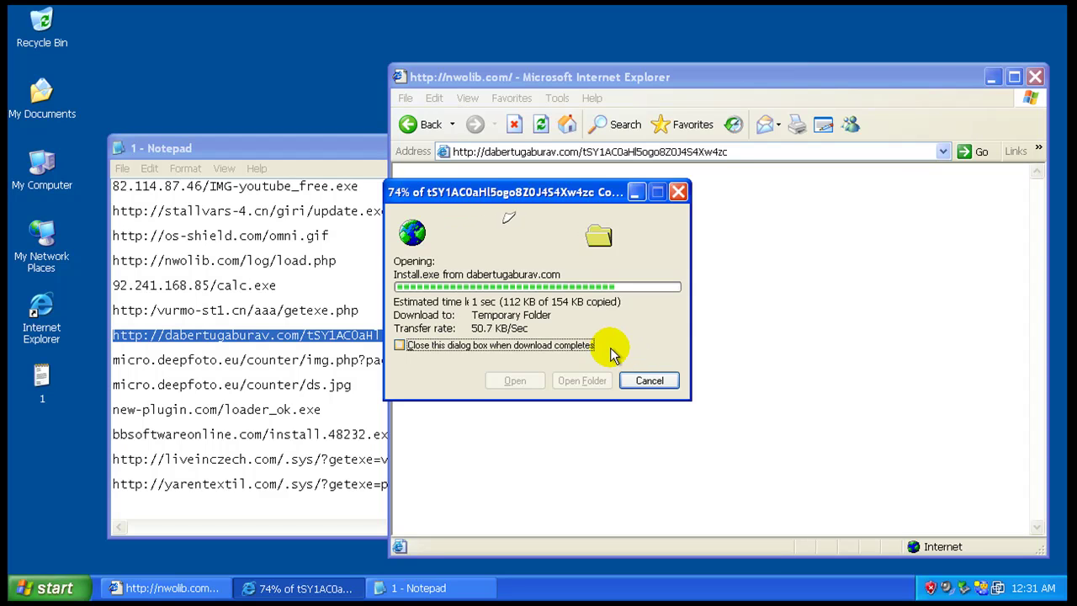
Load the deepfoto img.php URL, which shows a blank page.
{"action": "double_click", "coordinate": [293, 360]}
{"action": "right_click", "coordinate": [295, 362]}
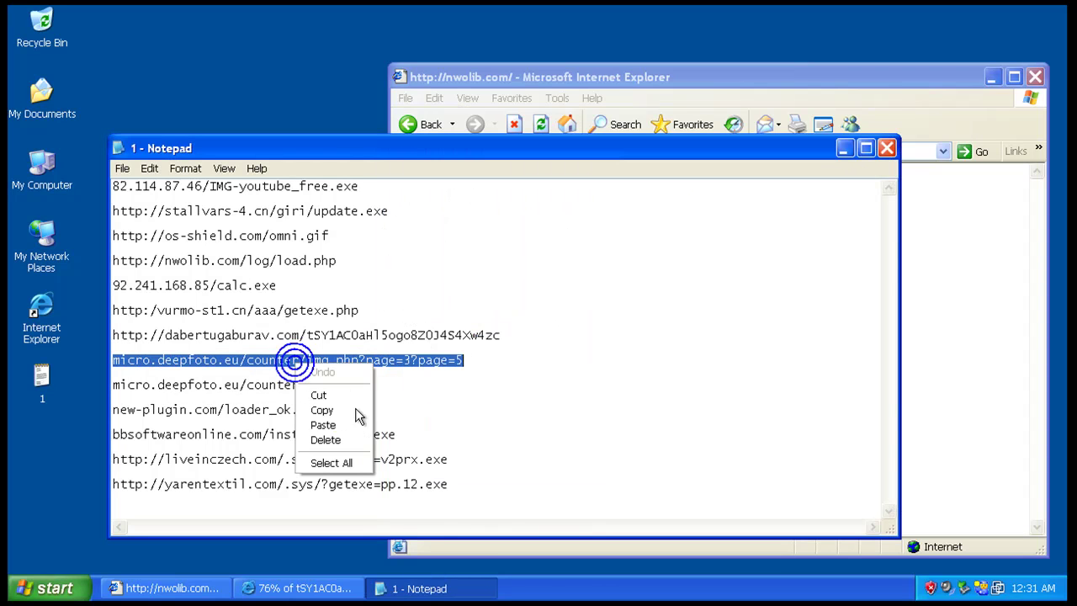
{"action": "left_click", "coordinate": [323, 410]}
{"action": "left_click", "coordinate": [600, 74]}
{"action": "left_click", "coordinate": [617, 160]}
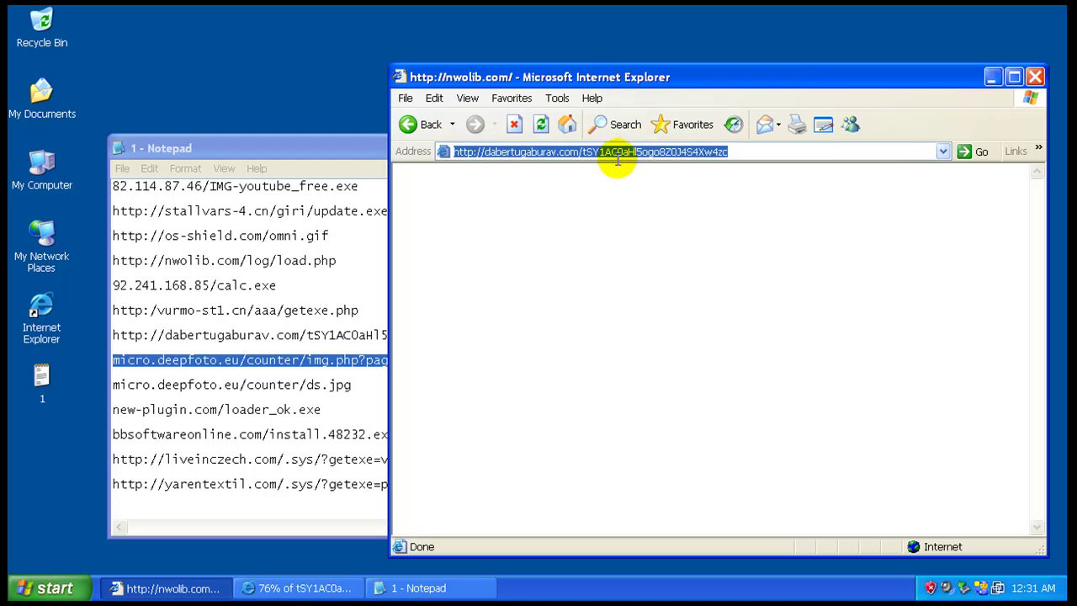
{"action": "right_click", "coordinate": [618, 160]}
{"action": "left_click", "coordinate": [644, 214]}
{"action": "key", "text": "Return"}
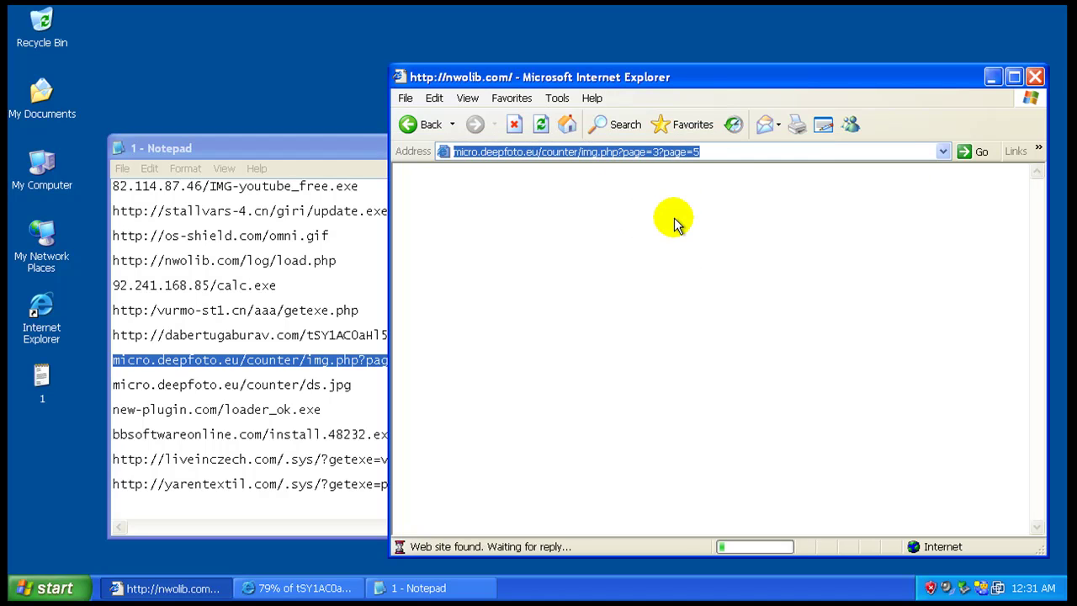
Load micro.deepfoto.eu/counter/ds.jpg, which displays garbled binary text.
{"action": "left_click", "coordinate": [315, 385]}
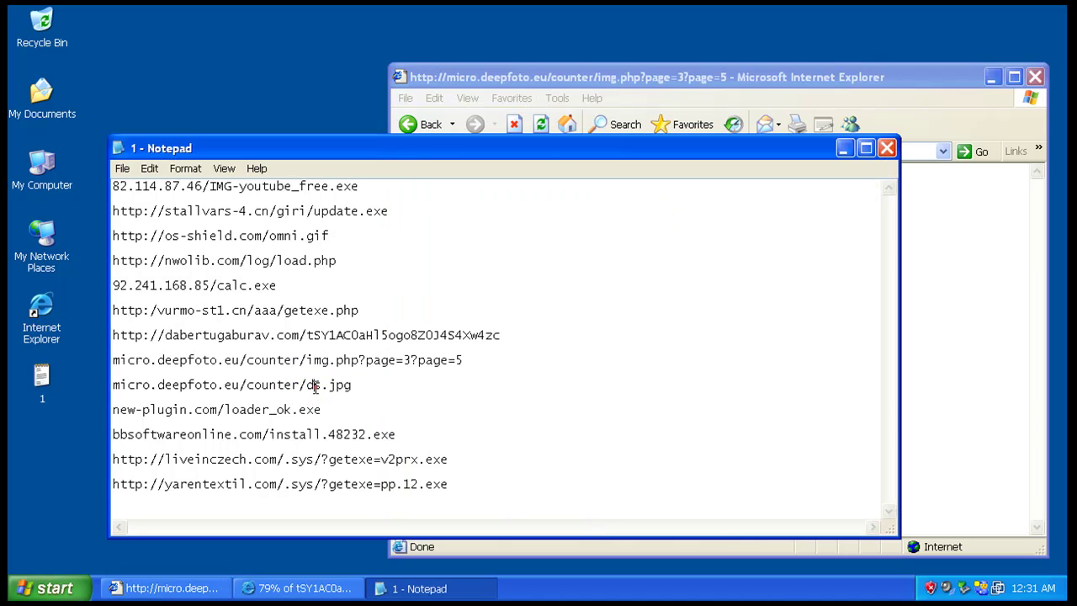
{"action": "double_click", "coordinate": [315, 385]}
{"action": "right_click", "coordinate": [315, 386]}
{"action": "left_click", "coordinate": [379, 436]}
{"action": "left_click", "coordinate": [742, 74]}
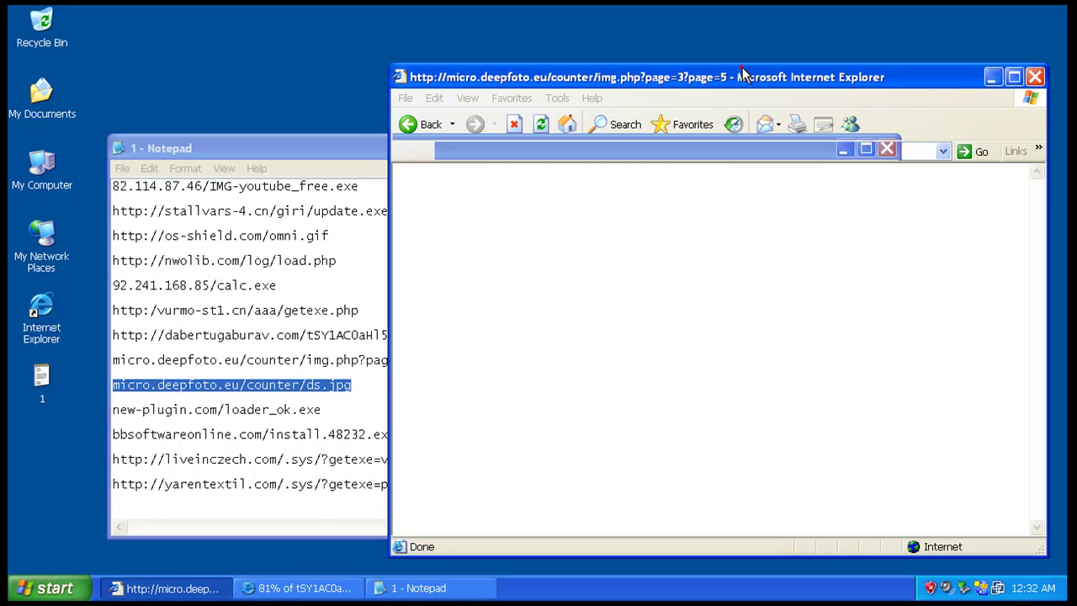
{"action": "left_click", "coordinate": [722, 150]}
{"action": "right_click", "coordinate": [720, 151]}
{"action": "left_click", "coordinate": [775, 215]}
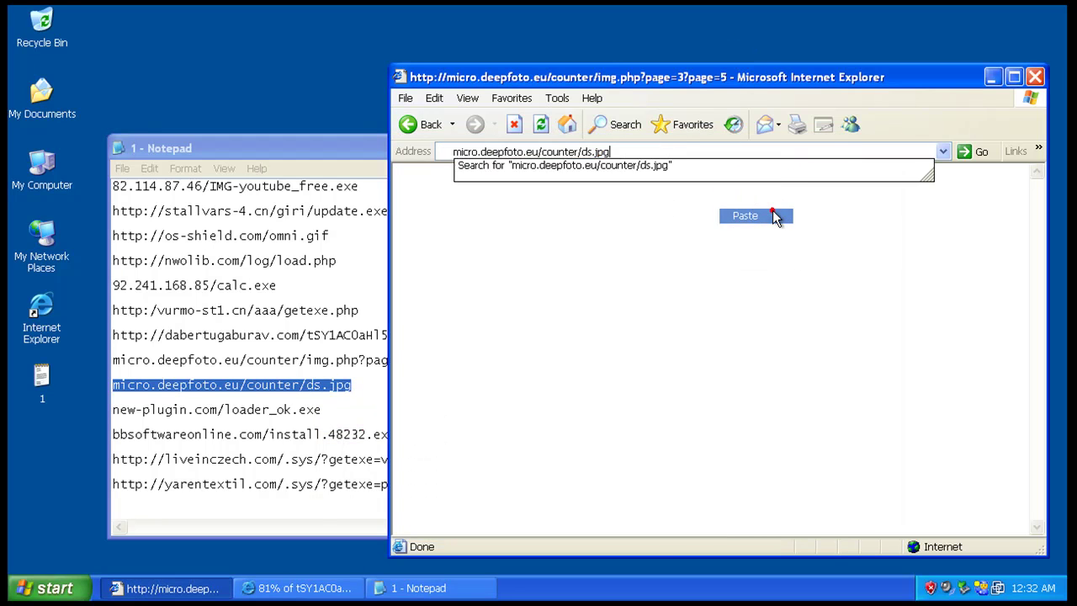
{"action": "key", "text": "Return"}
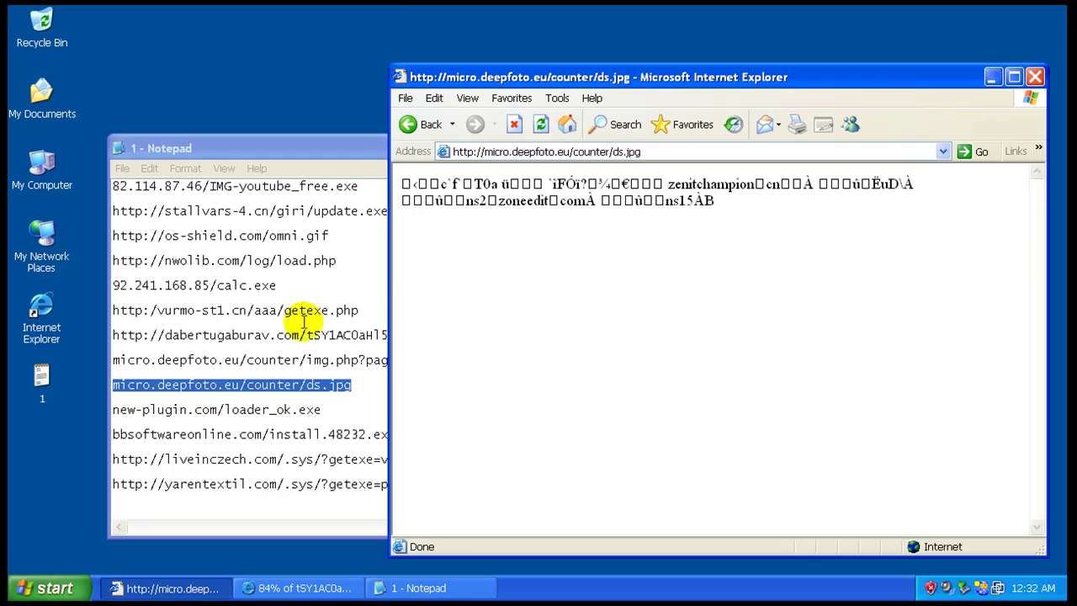
Copy the new-plugin.com/loader_ok.exe URL for the browser.
{"action": "double_click", "coordinate": [265, 410]}
{"action": "right_click", "coordinate": [265, 408]}
{"action": "left_click", "coordinate": [315, 452]}
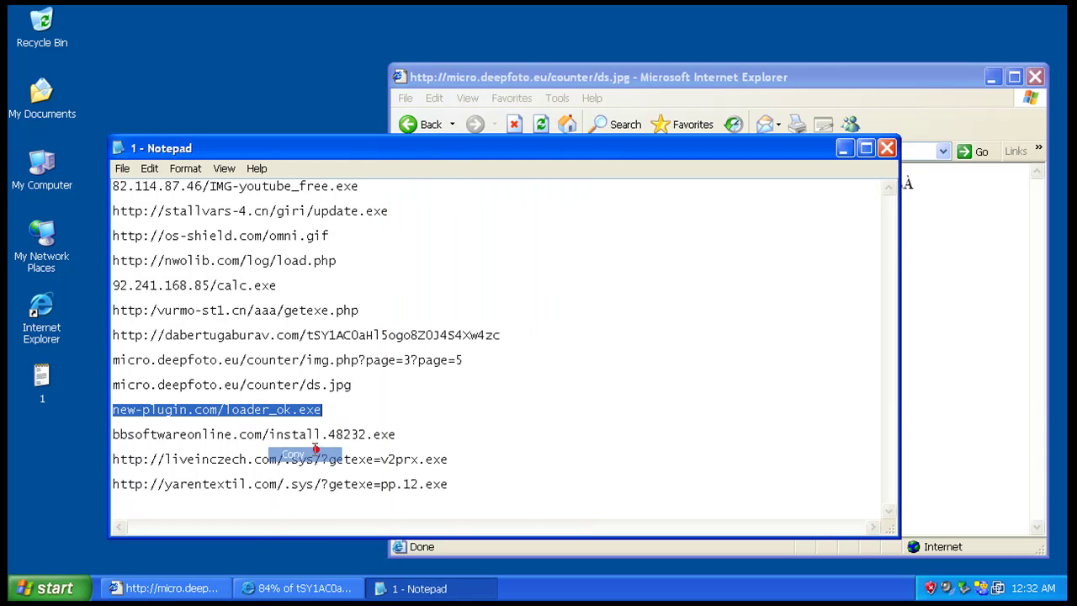
{"action": "left_click", "coordinate": [494, 76]}
Load and run loader_ok.exe, then block its new process.
{"action": "left_click", "coordinate": [518, 151]}
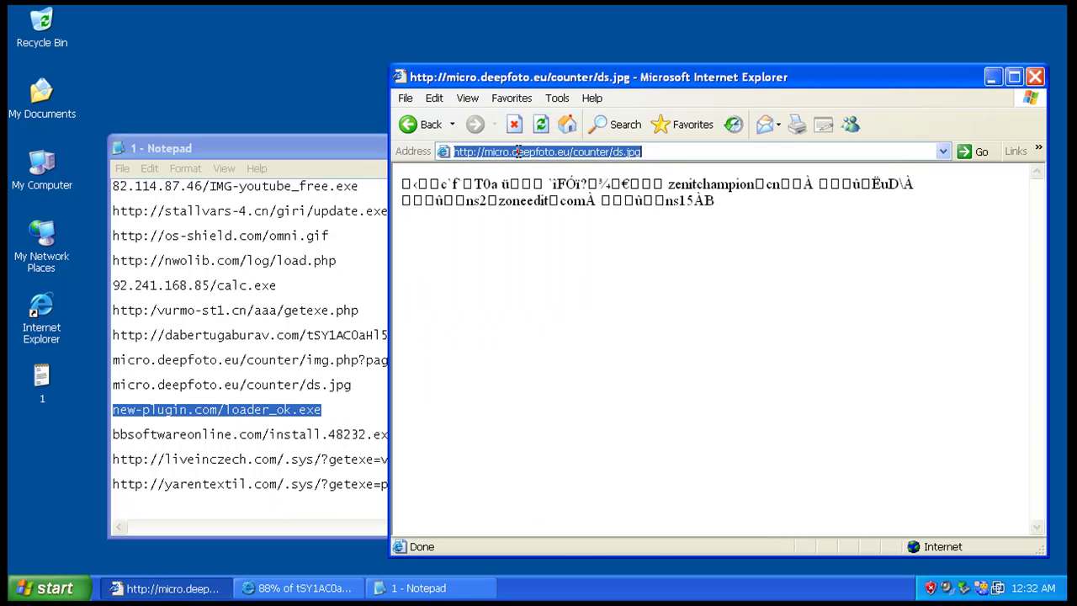
{"action": "right_click", "coordinate": [518, 151]}
{"action": "left_click", "coordinate": [547, 214]}
{"action": "key", "text": "Return"}
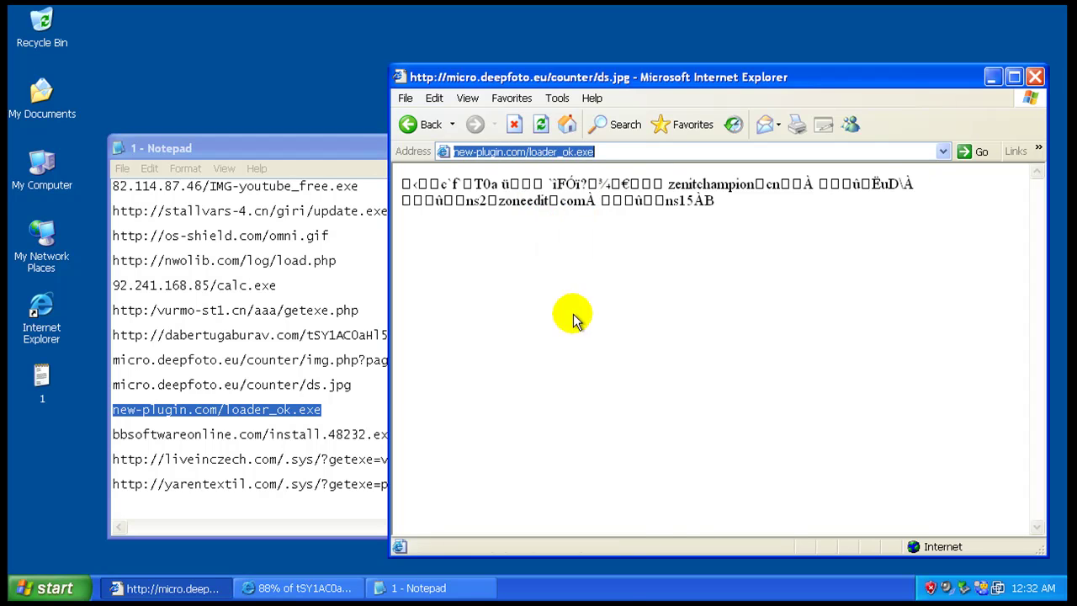
{"action": "left_click", "coordinate": [515, 310]}
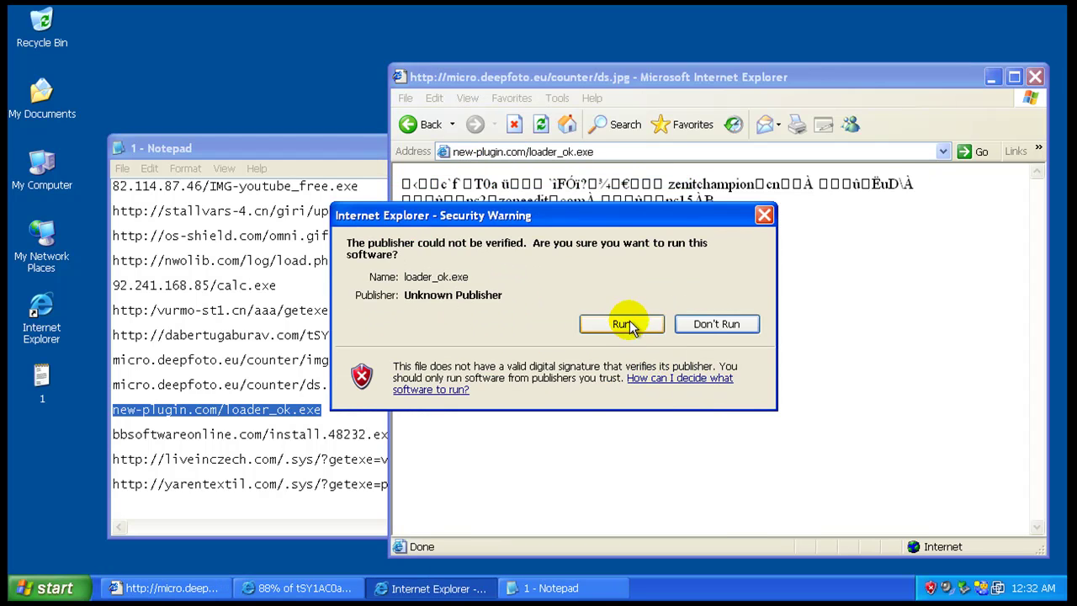
{"action": "left_click", "coordinate": [686, 323]}
{"action": "left_click", "coordinate": [1025, 534]}
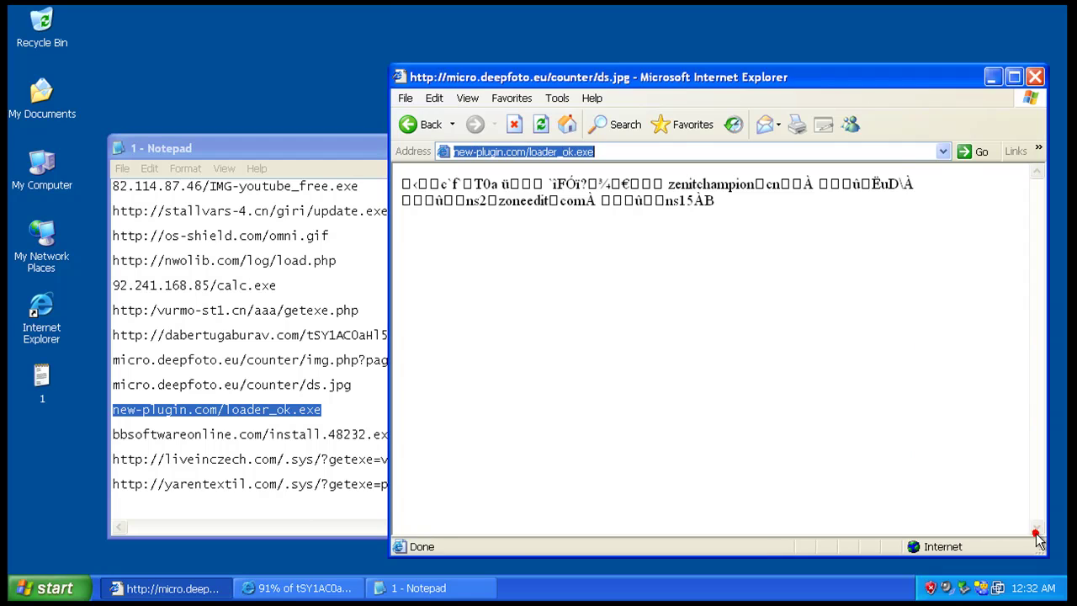
Run Install.exe, block Install[1].exe, and load bbsoftwareonline.com/install.48232.exe.
{"action": "double_click", "coordinate": [307, 434]}
{"action": "right_click", "coordinate": [308, 434]}
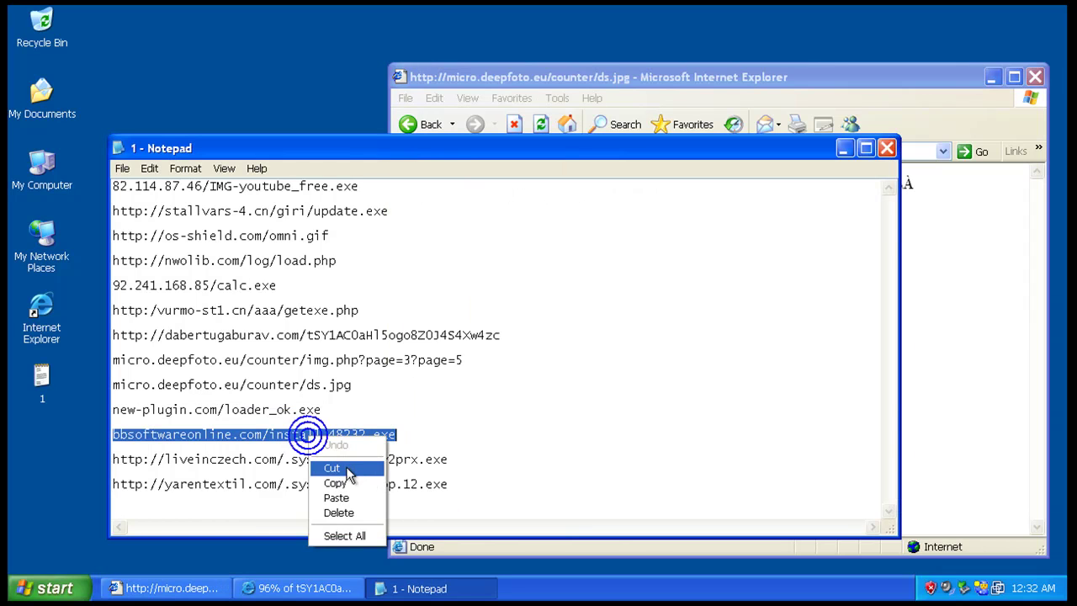
{"action": "left_click", "coordinate": [333, 483]}
{"action": "left_click", "coordinate": [637, 95]}
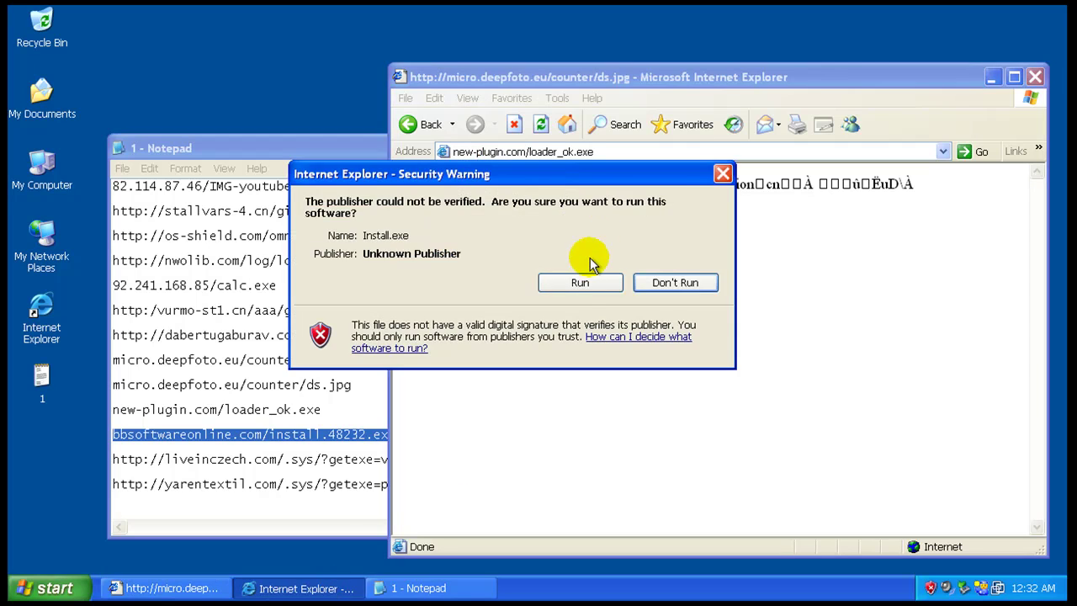
{"action": "left_click", "coordinate": [588, 282]}
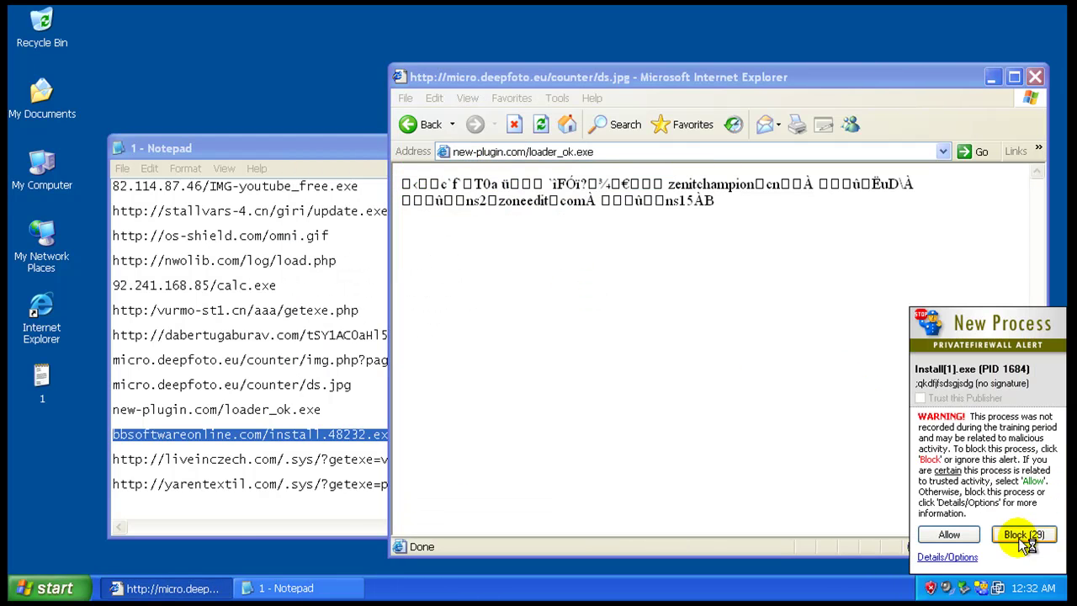
{"action": "left_click", "coordinate": [1033, 539]}
{"action": "right_click", "coordinate": [548, 151]}
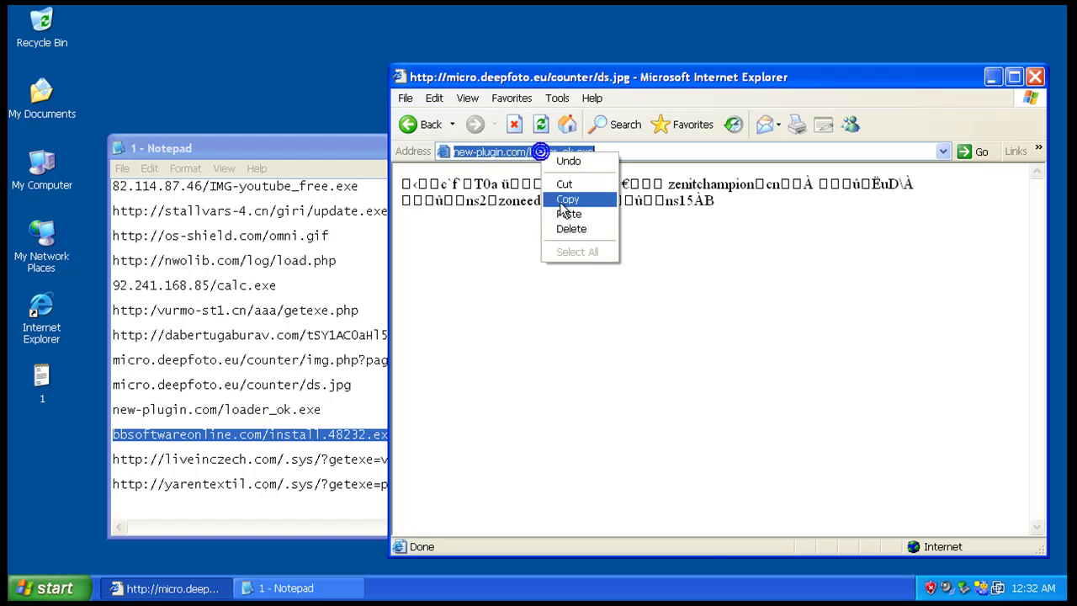
{"action": "left_click", "coordinate": [570, 216]}
{"action": "key", "text": "Return"}
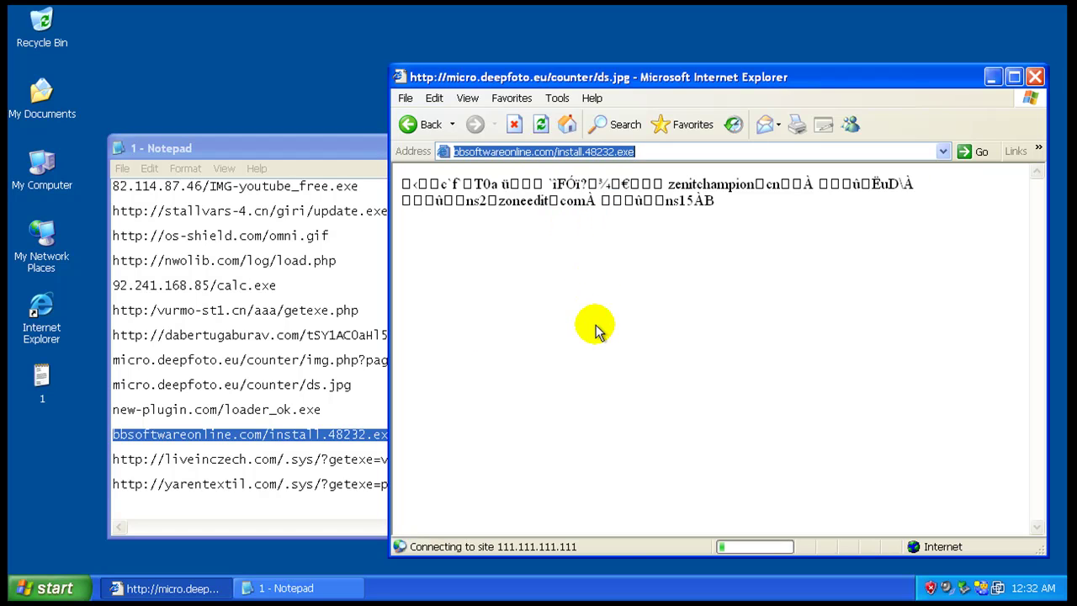
Load the liveinczech.com link, run v2prx.exe and block v2prx[1].exe.
{"action": "double_click", "coordinate": [263, 460]}
{"action": "right_click", "coordinate": [263, 460]}
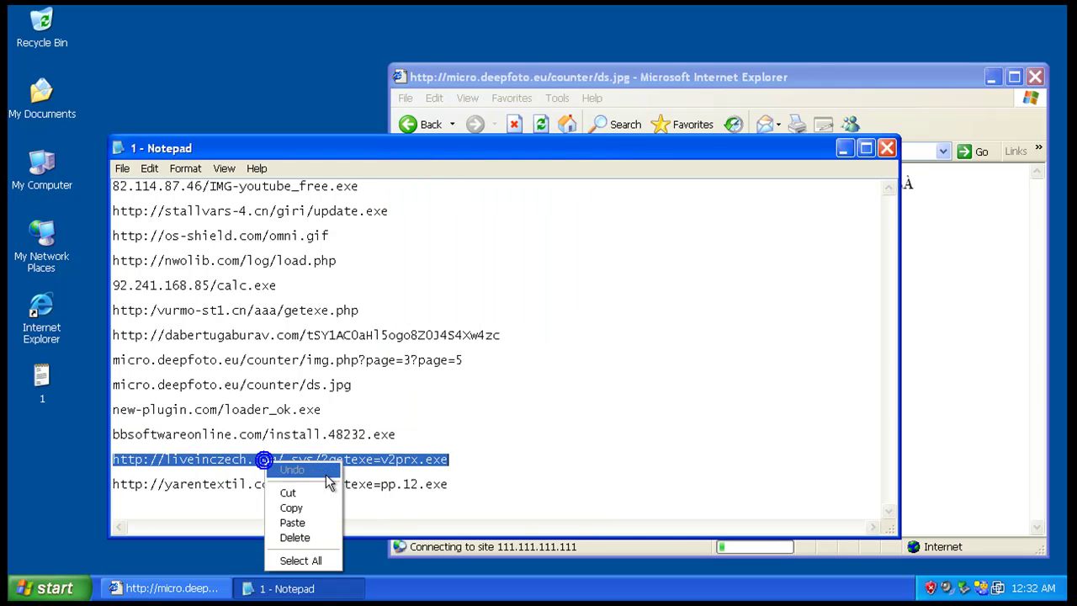
{"action": "left_click", "coordinate": [312, 507]}
{"action": "left_click", "coordinate": [698, 78]}
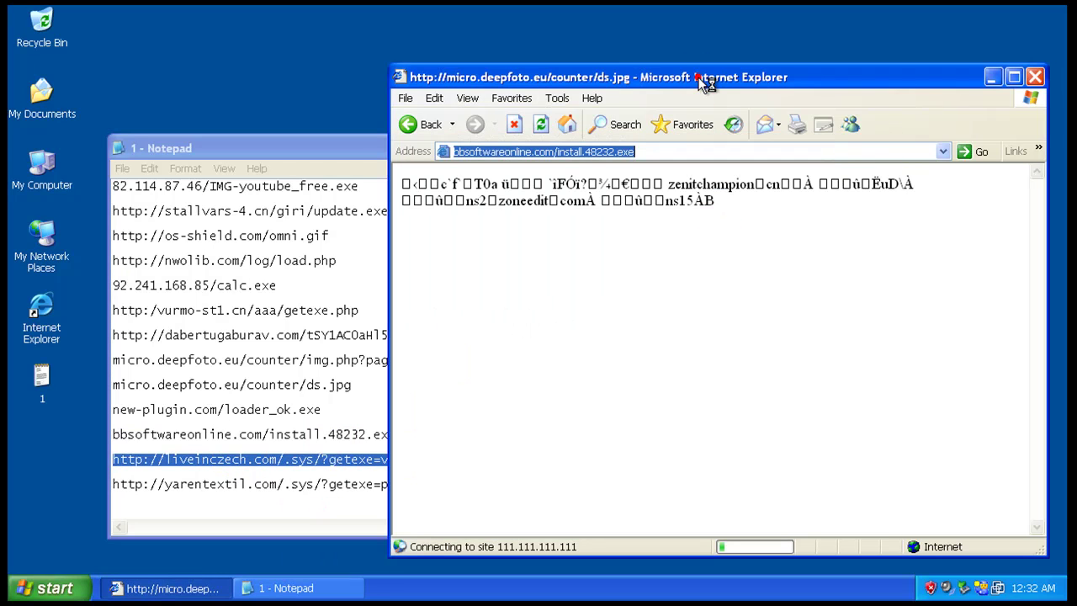
{"action": "right_click", "coordinate": [588, 155]}
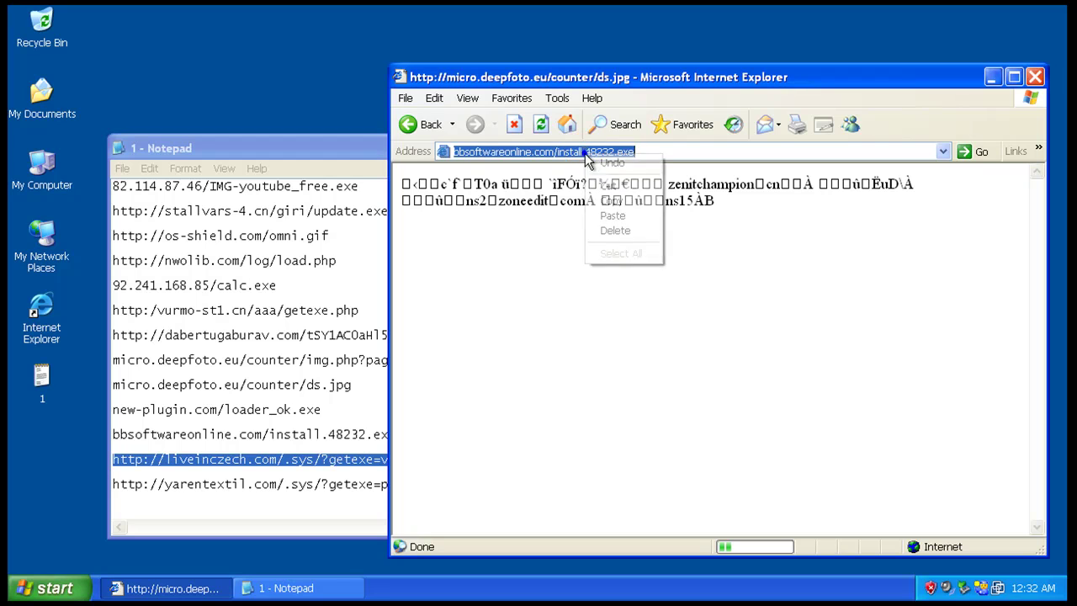
{"action": "left_click", "coordinate": [613, 216]}
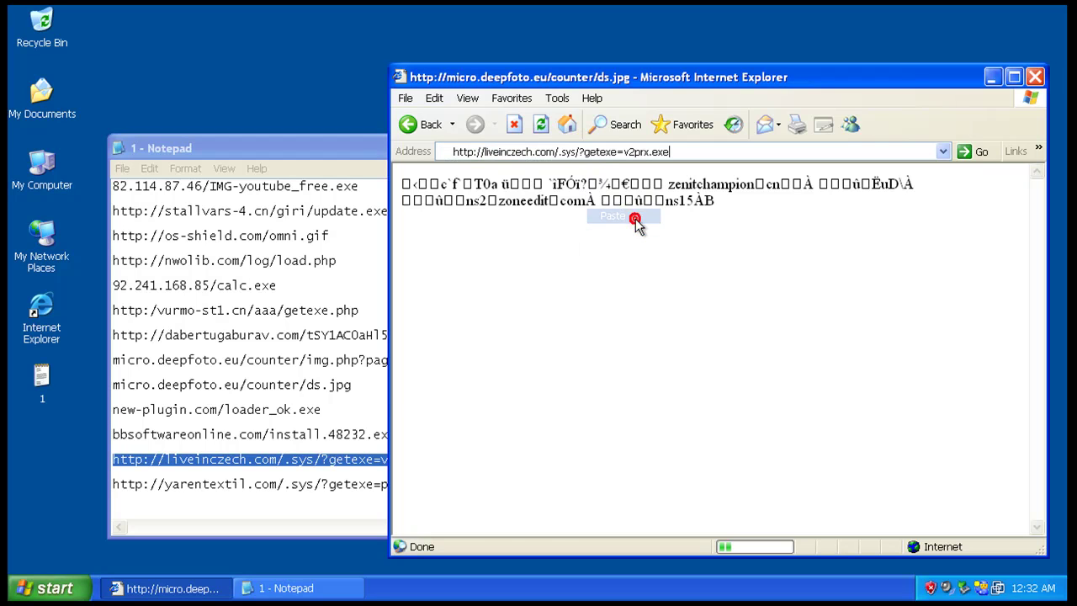
{"action": "left_click", "coordinate": [517, 308]}
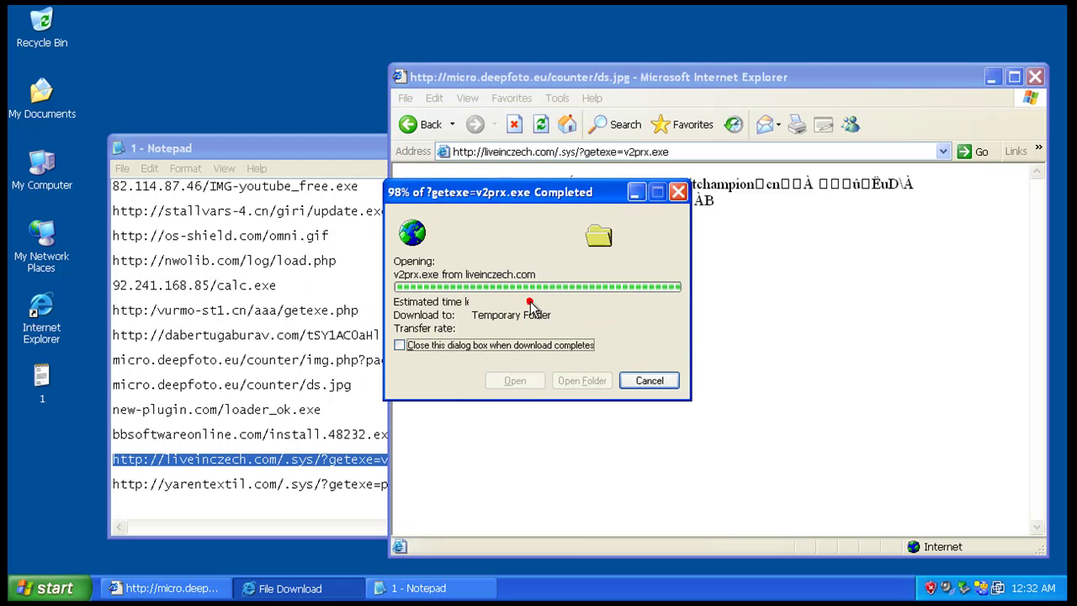
{"action": "left_click", "coordinate": [613, 313]}
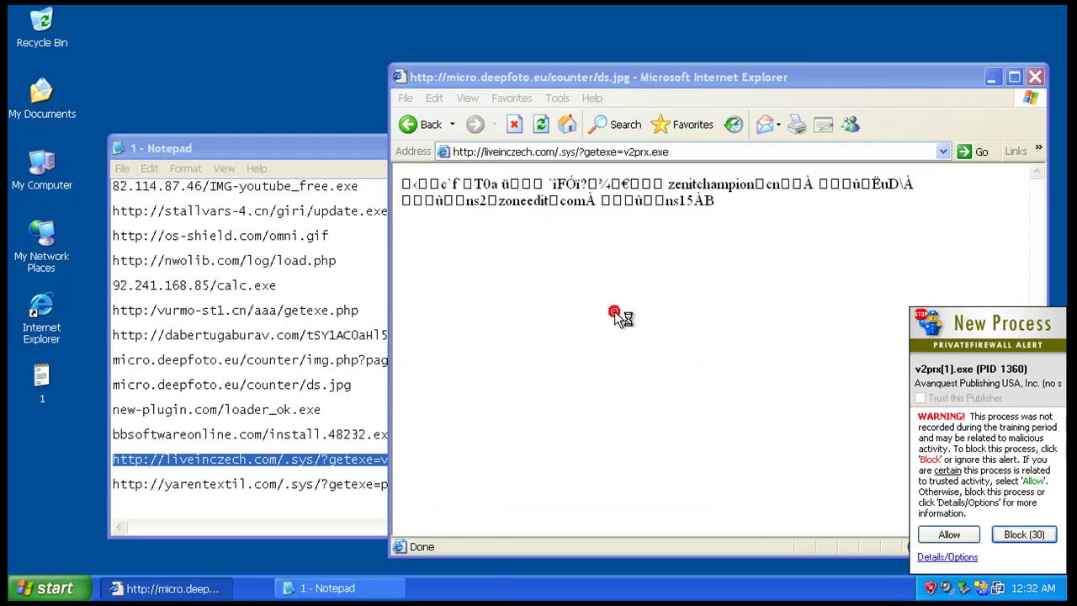
{"action": "left_click", "coordinate": [1029, 532]}
Load the yarentextil.com pp.12.exe link, run it and block its process.
{"action": "left_click", "coordinate": [318, 492]}
{"action": "double_click", "coordinate": [310, 491]}
{"action": "right_click", "coordinate": [310, 492]}
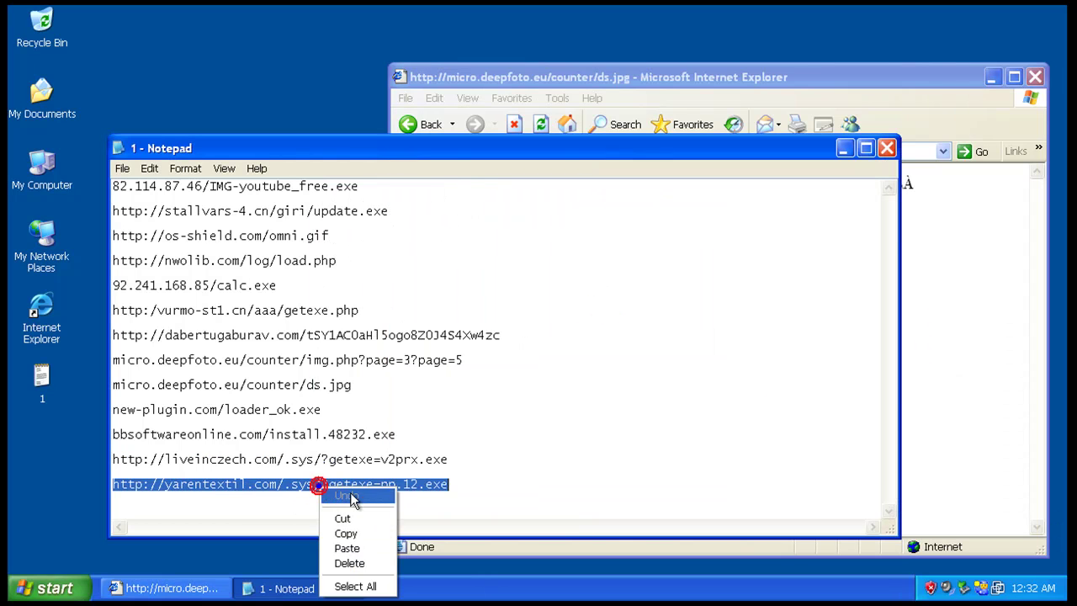
{"action": "left_click", "coordinate": [364, 533]}
{"action": "left_click", "coordinate": [570, 81]}
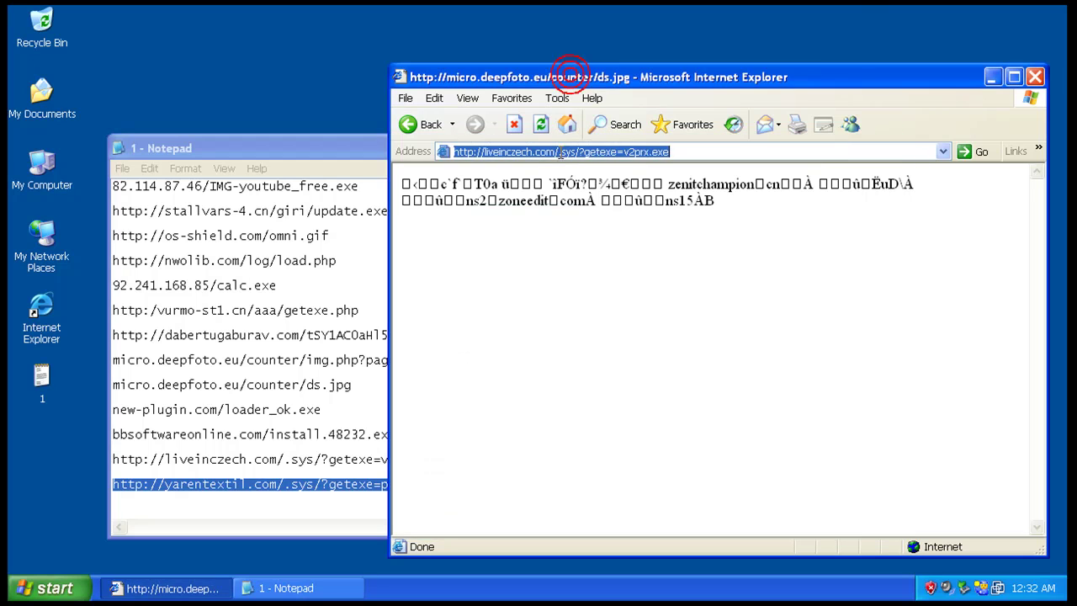
{"action": "right_click", "coordinate": [562, 152]}
{"action": "left_click", "coordinate": [594, 214]}
{"action": "key", "text": "Return"}
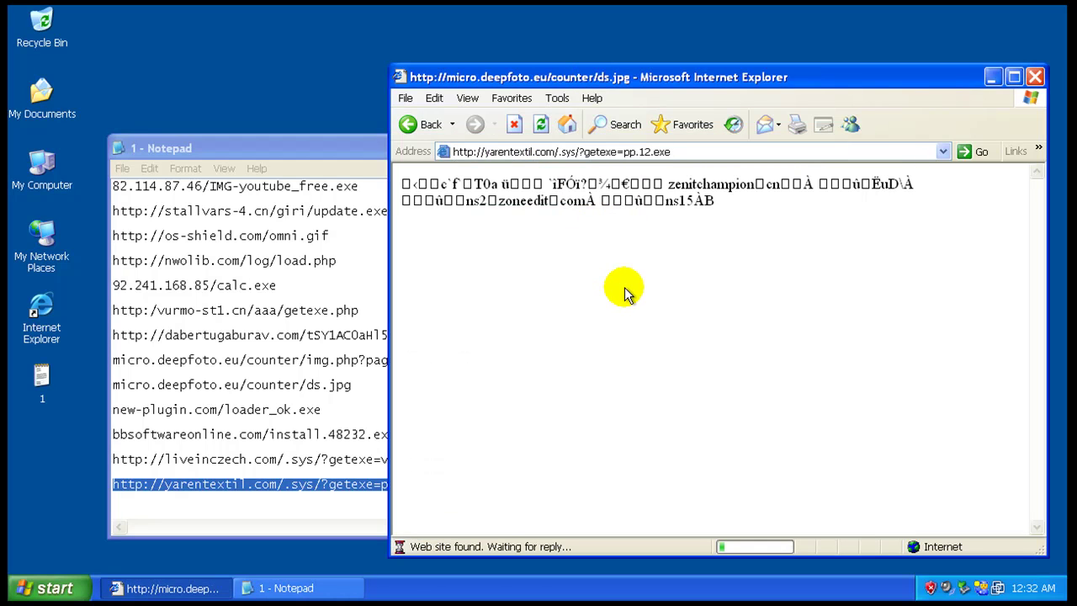
{"action": "left_click", "coordinate": [512, 311]}
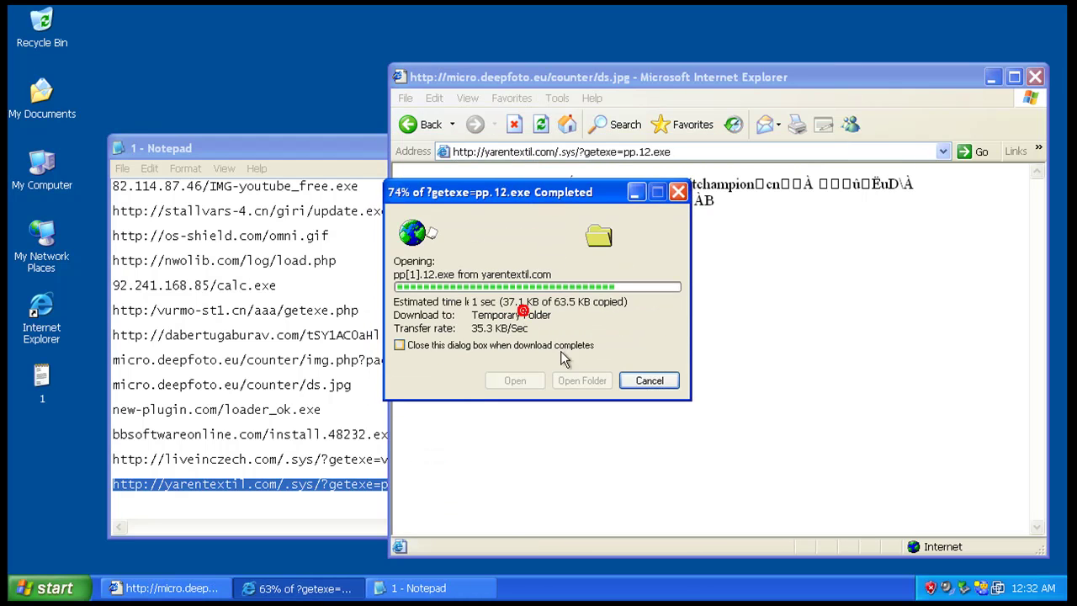
{"action": "left_click", "coordinate": [632, 304]}
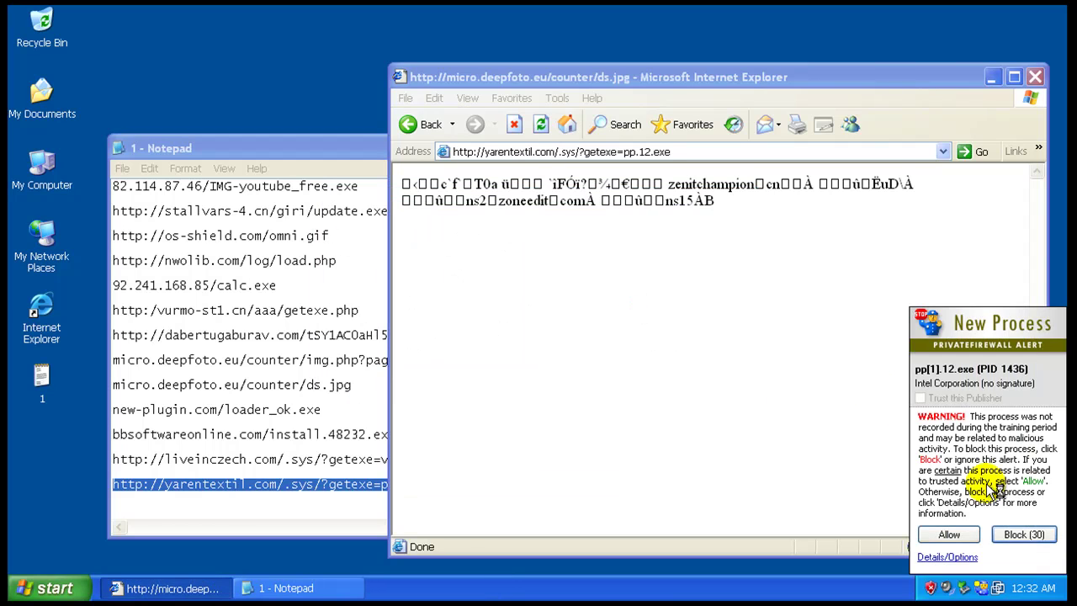
{"action": "left_click", "coordinate": [1024, 535]}
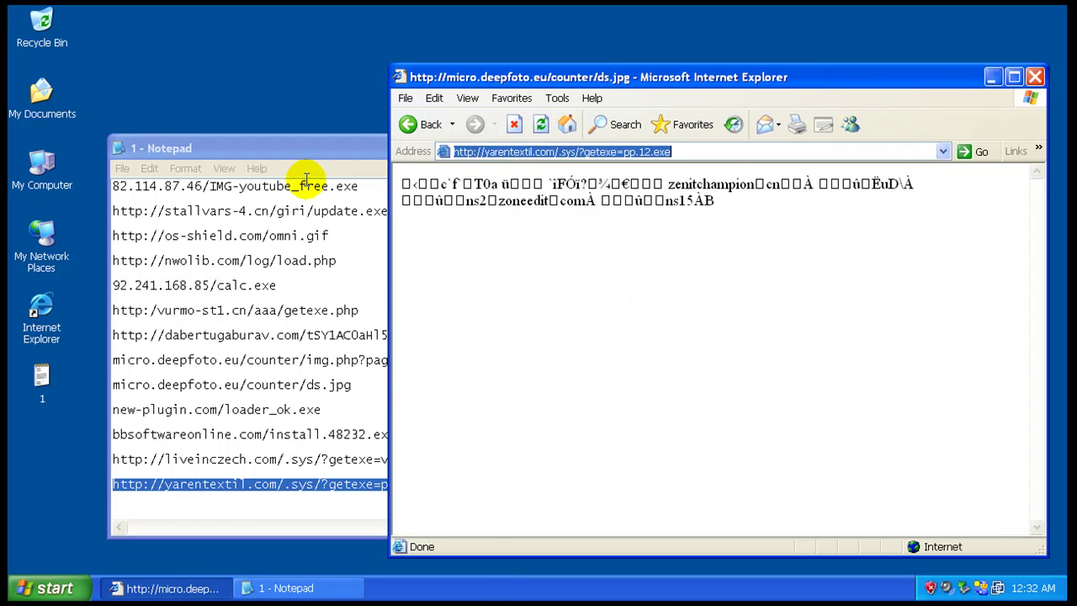
Load the liveinczech.com URL again in Internet Explorer.
{"action": "double_click", "coordinate": [299, 459]}
{"action": "right_click", "coordinate": [299, 458]}
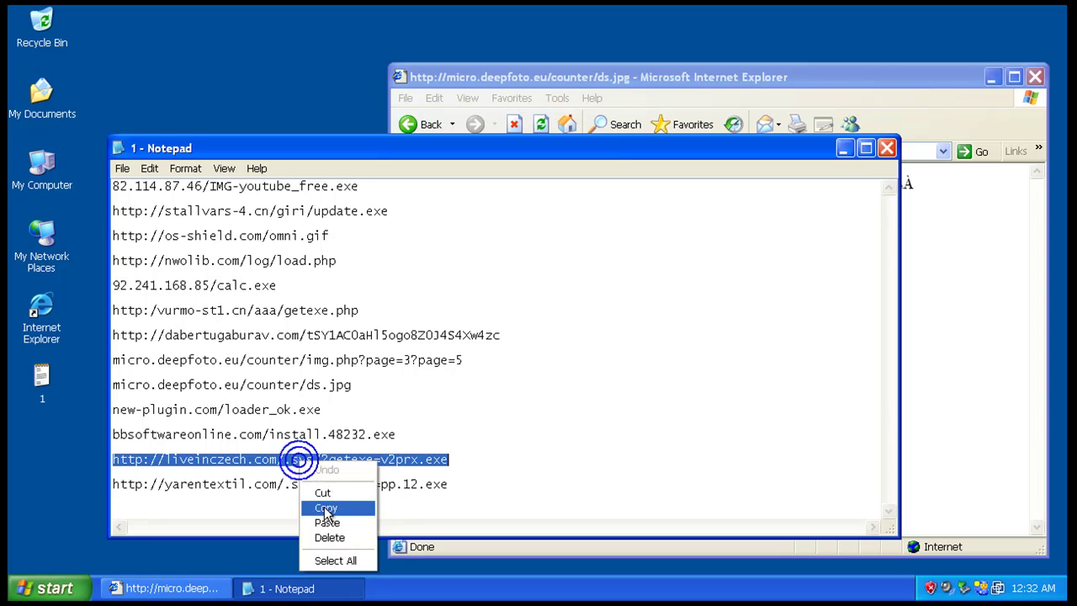
{"action": "left_click", "coordinate": [325, 507]}
{"action": "left_click", "coordinate": [568, 67]}
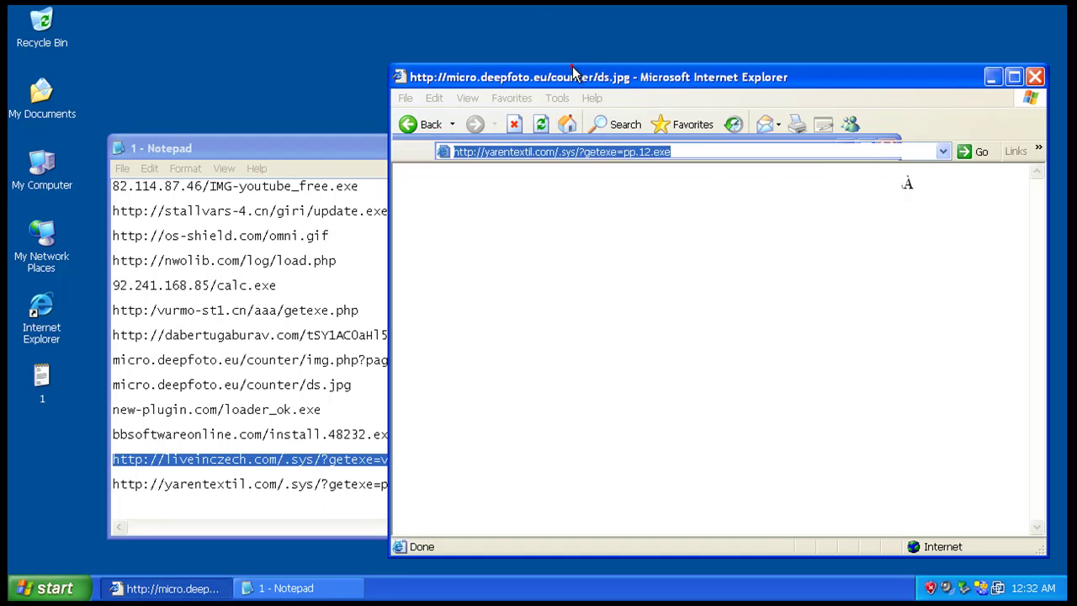
{"action": "right_click", "coordinate": [543, 152]}
{"action": "left_click", "coordinate": [581, 216]}
{"action": "key", "text": "Return"}
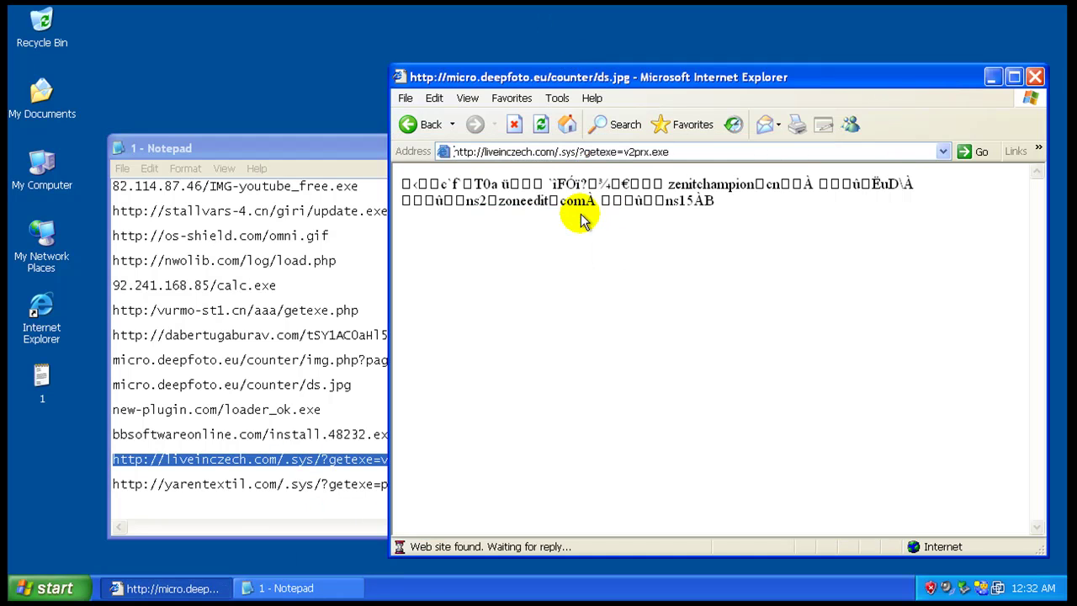
Run v2prx.exe and allow the v2prx[1].exe process in Privatefirewall.
{"action": "left_click", "coordinate": [512, 307]}
{"action": "left_click", "coordinate": [555, 285]}
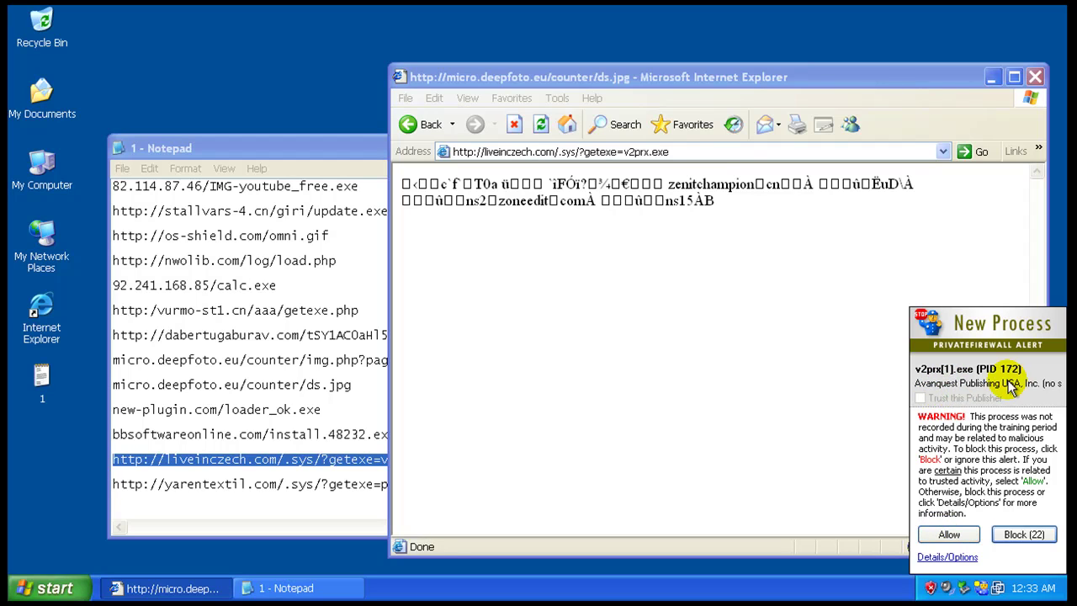
{"action": "left_click", "coordinate": [973, 536]}
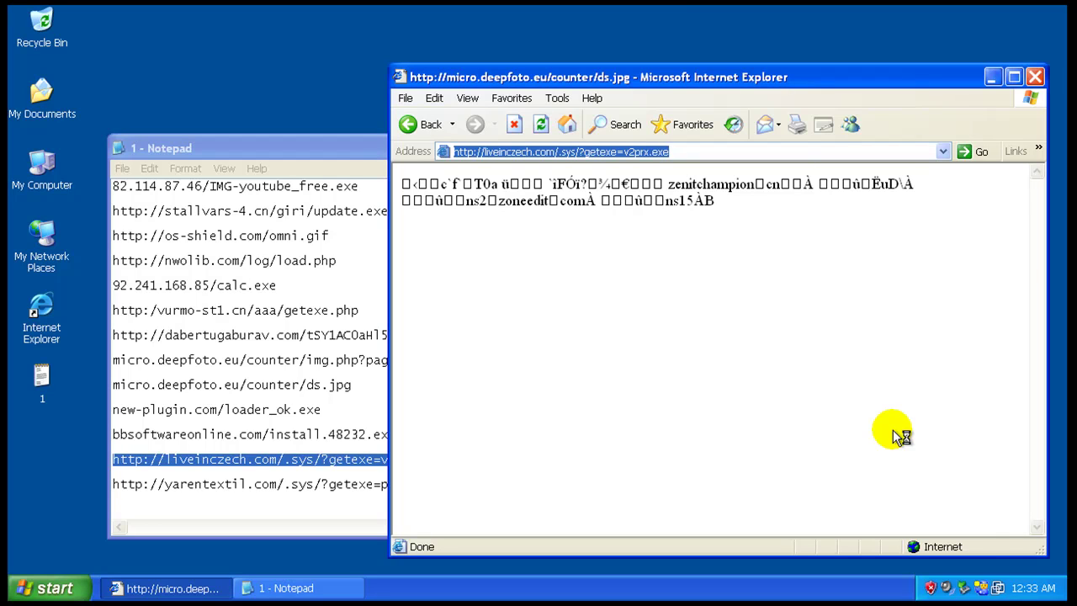
{"action": "left_click", "coordinate": [981, 589]}
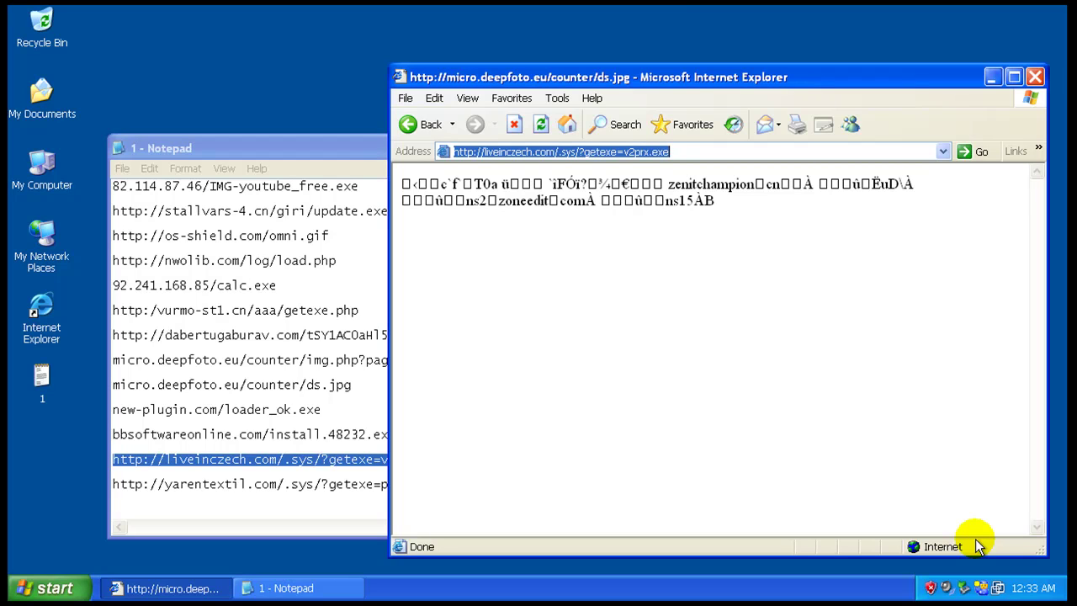
{"action": "left_click", "coordinate": [1040, 80]}
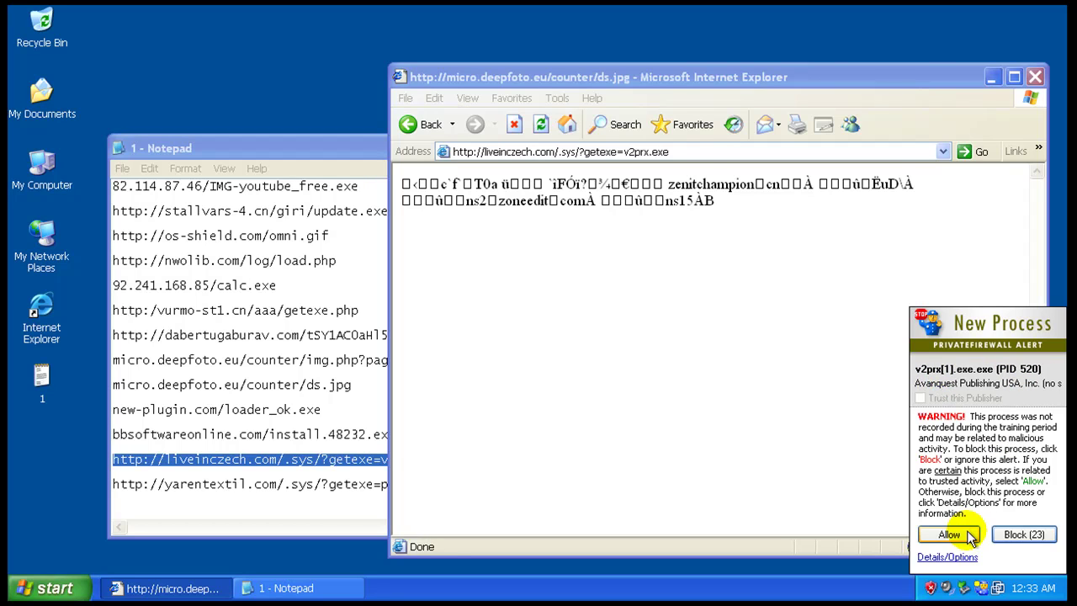
Allow the second v2prx[1].exe process and look up v2prx.exe's Virustotal report via web search.
{"action": "left_click", "coordinate": [965, 562]}
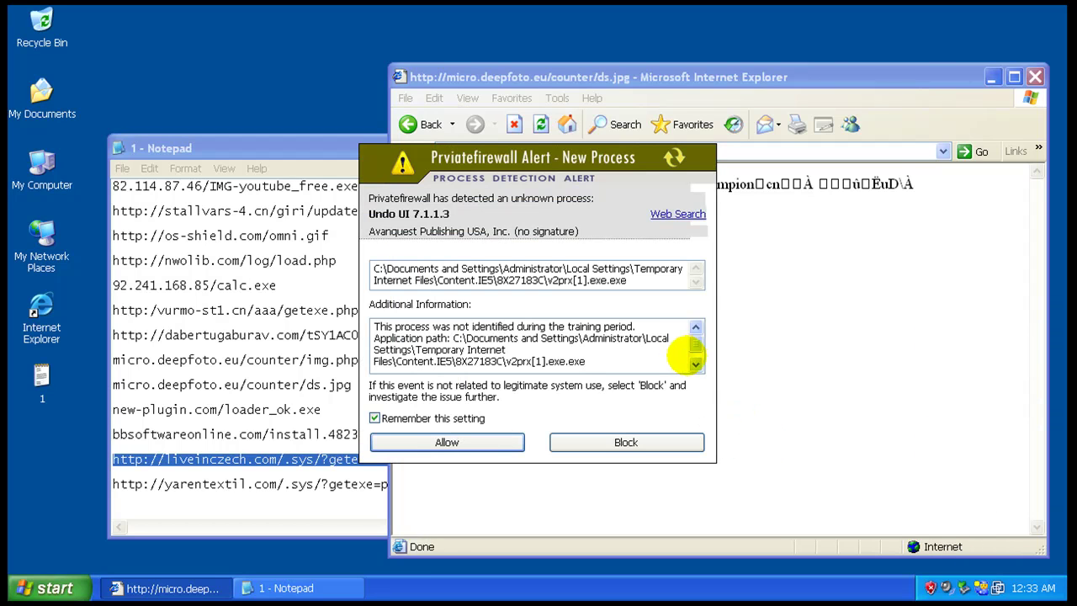
{"action": "left_click", "coordinate": [677, 213]}
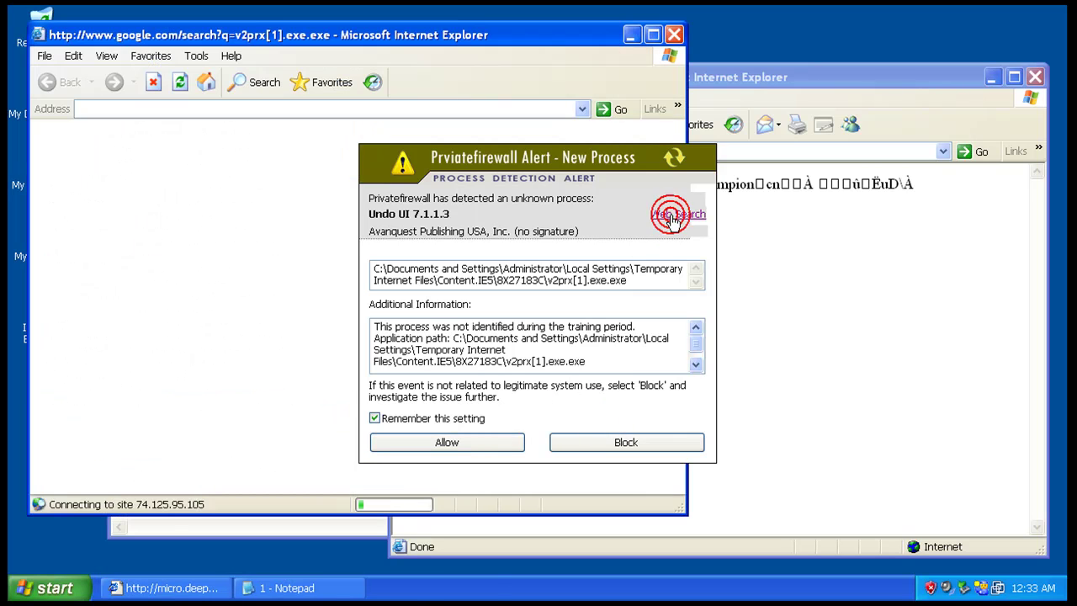
{"action": "left_click_drag", "start_coordinate": [592, 180], "coordinate": [707, 172]}
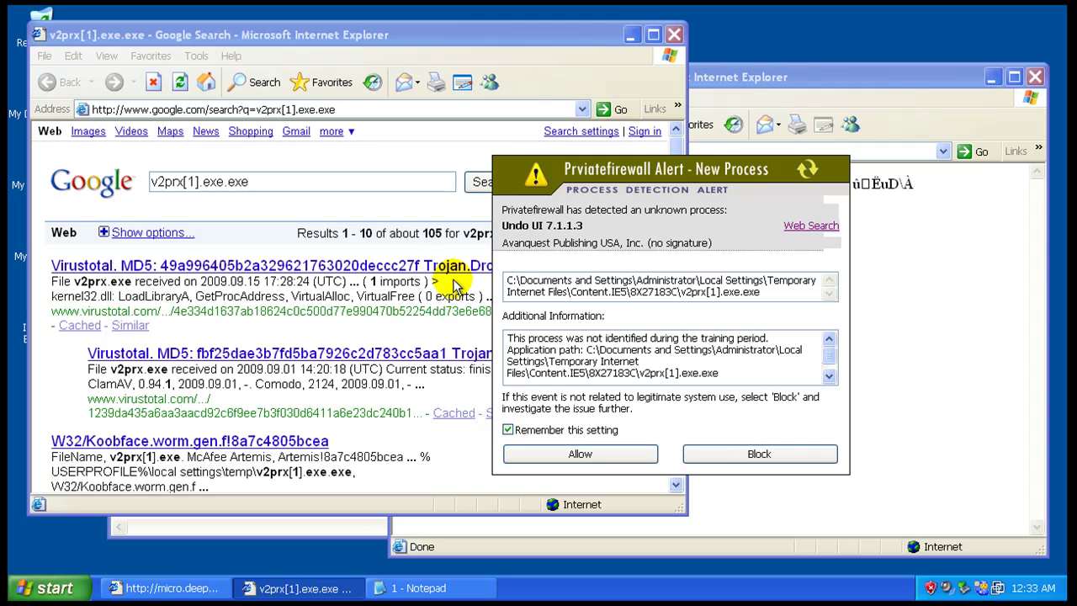
{"action": "left_click", "coordinate": [416, 271]}
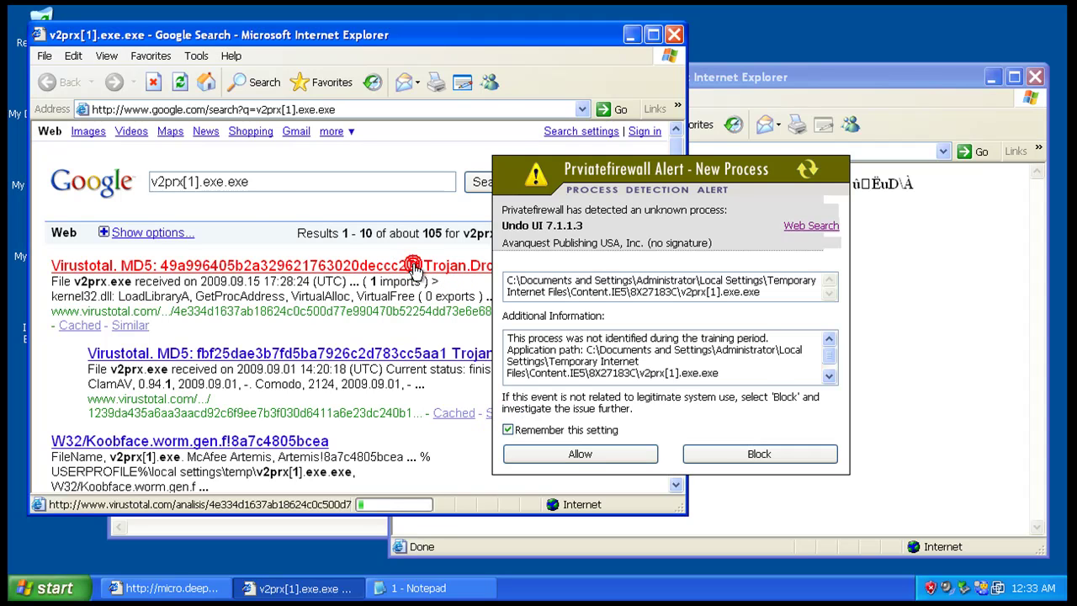
Review the Virustotal report showing 26 of 41 detections, then allow the Undo UI process.
{"action": "left_click_drag", "start_coordinate": [594, 167], "coordinate": [766, 166]}
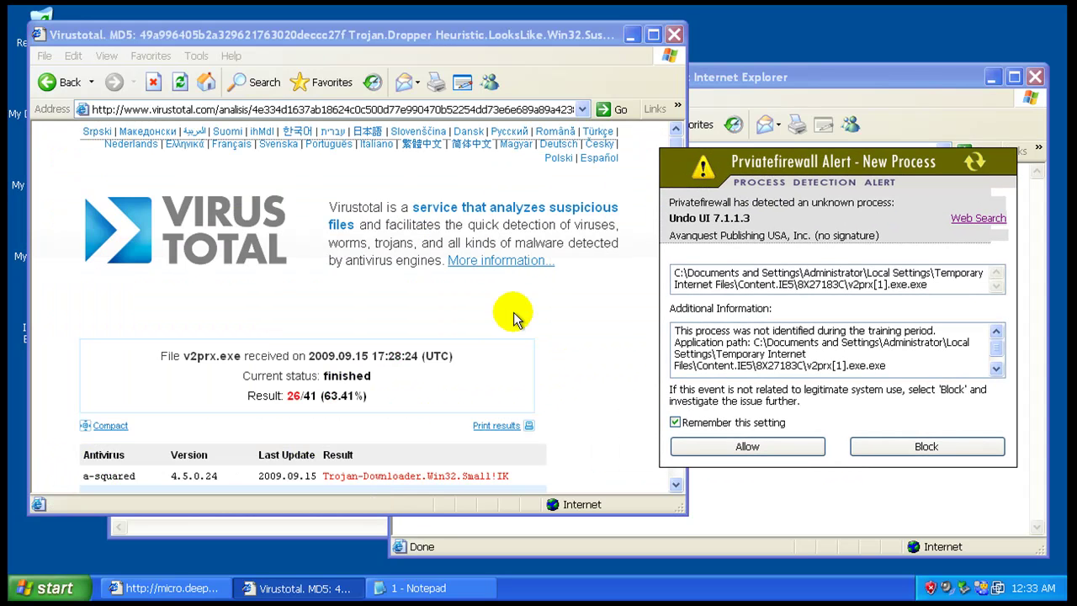
{"action": "left_click", "coordinate": [559, 303]}
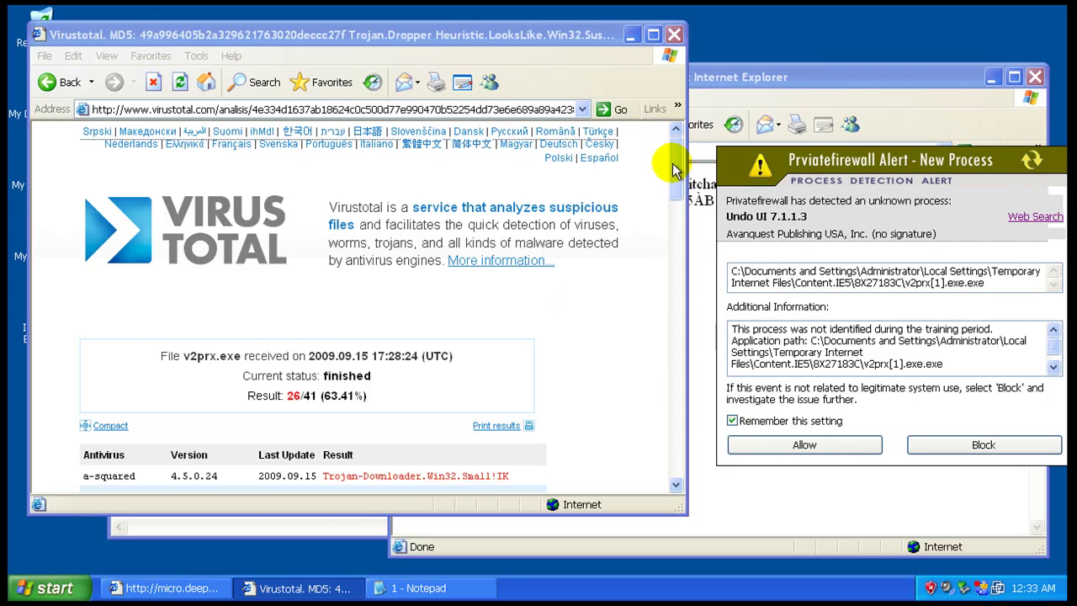
{"action": "left_click_drag", "start_coordinate": [673, 163], "coordinate": [670, 308]}
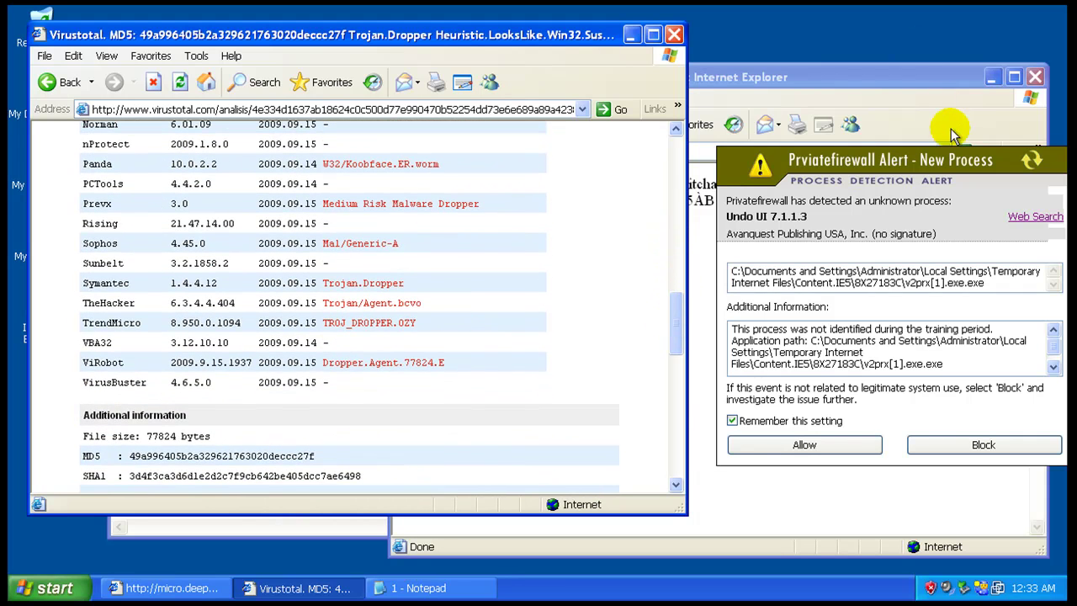
{"action": "left_click_drag", "start_coordinate": [968, 168], "coordinate": [712, 168]}
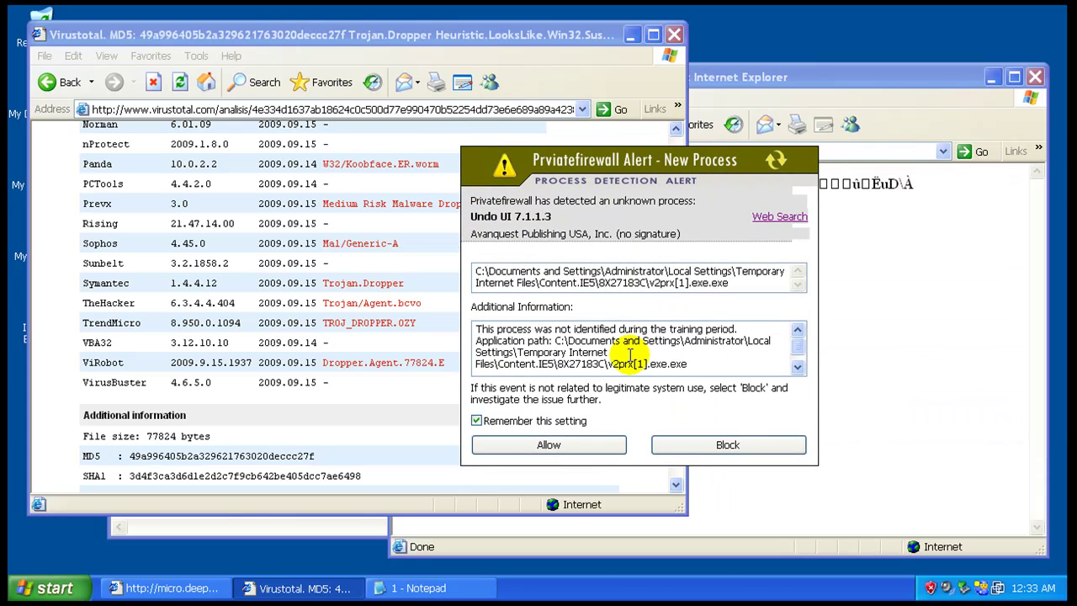
{"action": "left_click", "coordinate": [578, 448]}
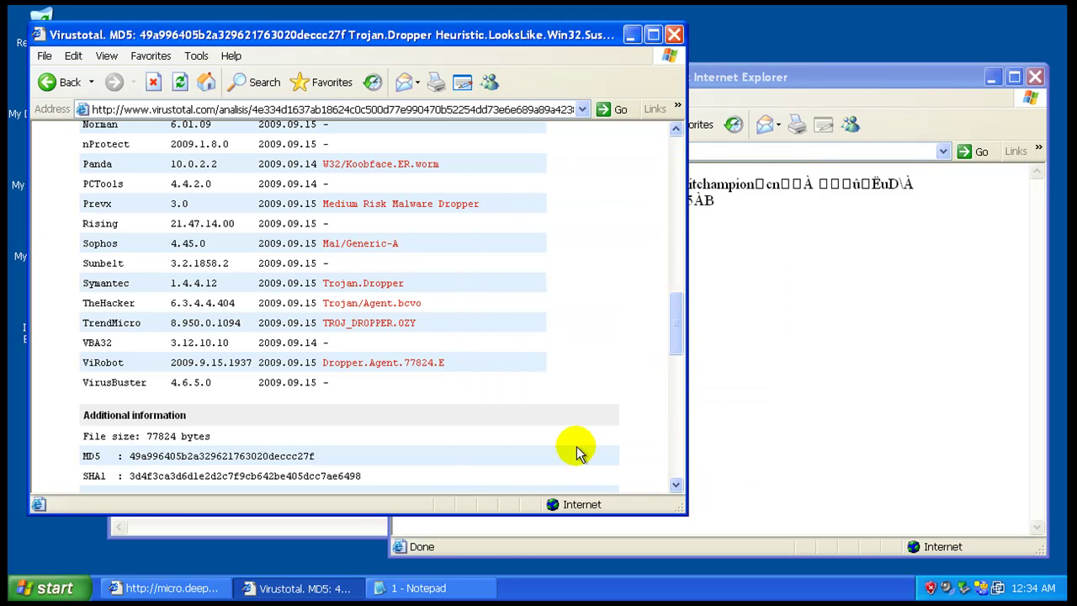
Close the Virustotal report window and the Notepad URL list.
{"action": "left_click", "coordinate": [674, 34]}
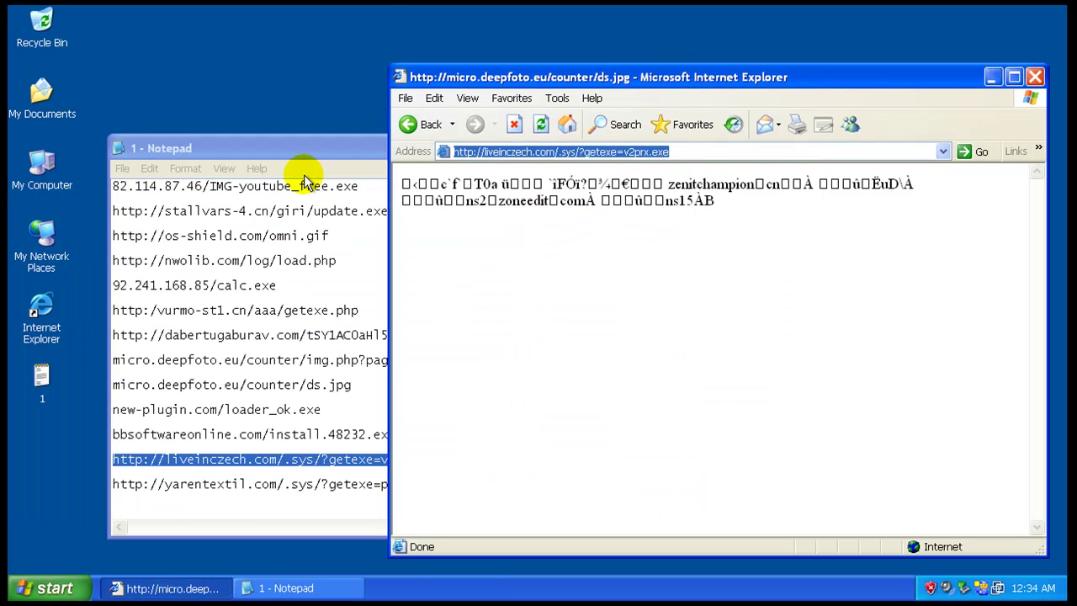
{"action": "left_click", "coordinate": [326, 152]}
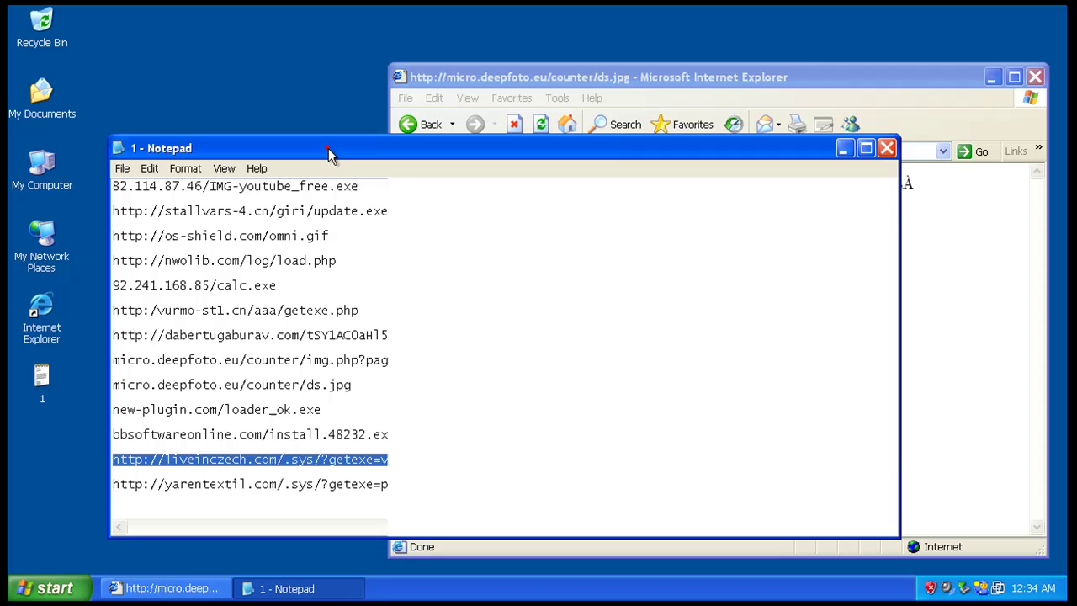
{"action": "left_click", "coordinate": [887, 149]}
In Privatefirewall's main window, review Applications, Process Monitor, Firewall Log and Port Tracking, then close it.
{"action": "right_click", "coordinate": [981, 588]}
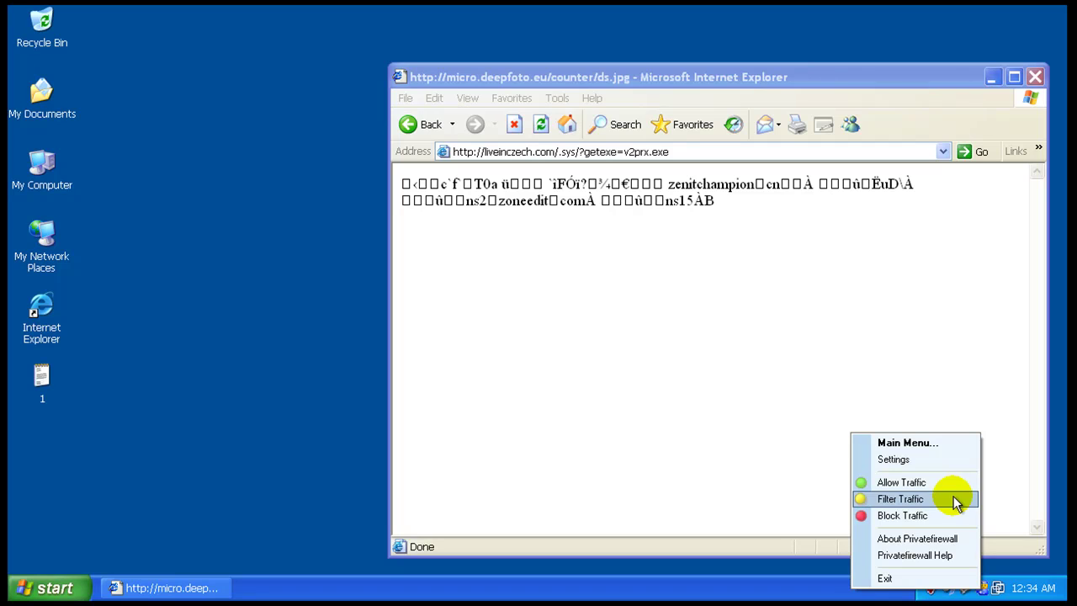
{"action": "left_click", "coordinate": [949, 446]}
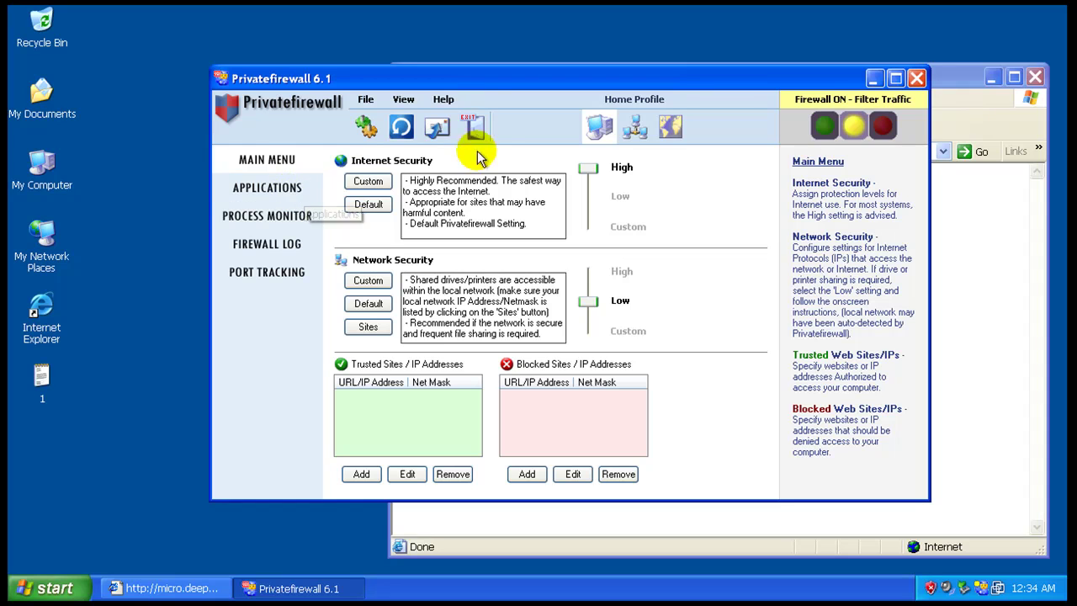
{"action": "left_click", "coordinate": [287, 190]}
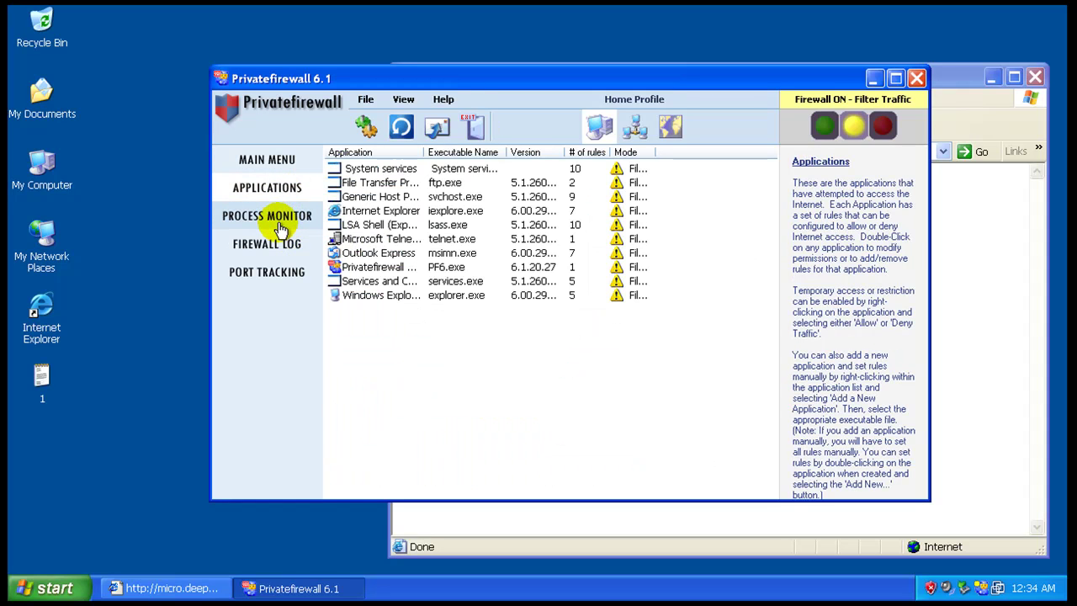
{"action": "left_click", "coordinate": [281, 228]}
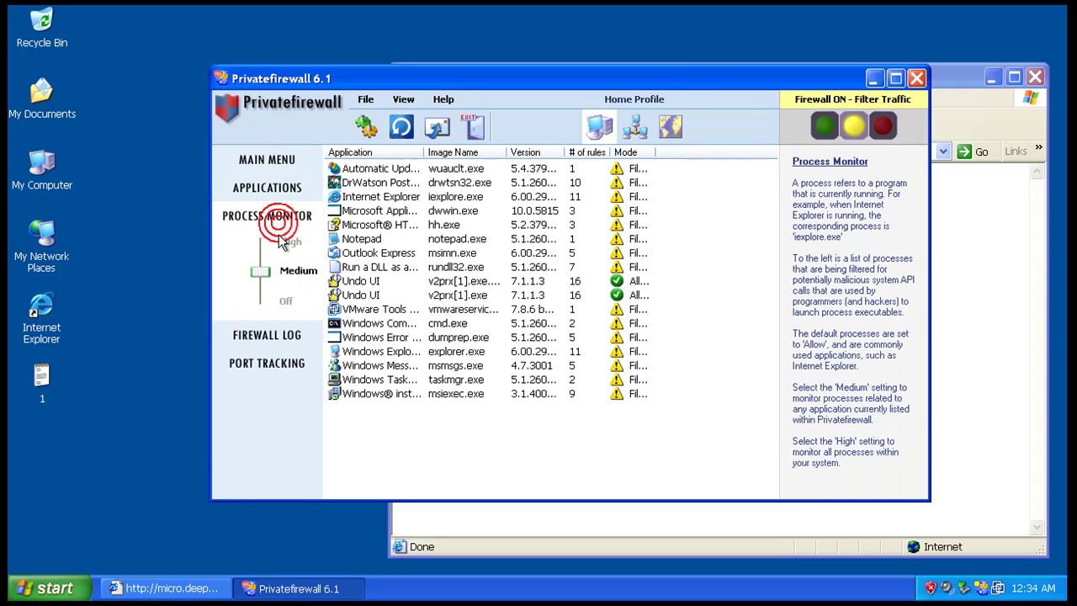
{"action": "left_click", "coordinate": [265, 336]}
{"action": "left_click", "coordinate": [269, 279]}
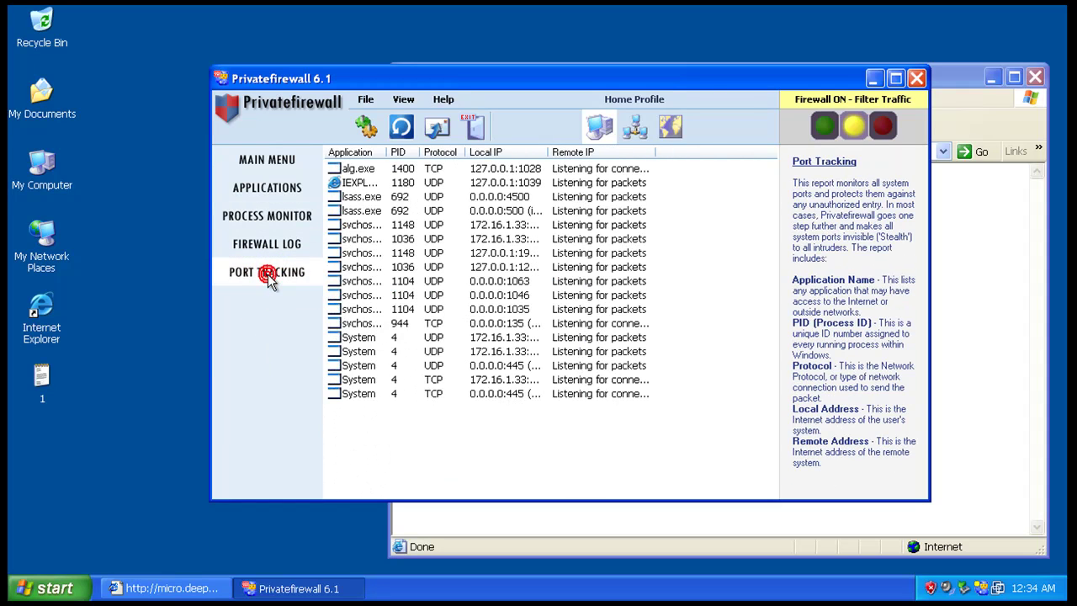
{"action": "left_click", "coordinate": [917, 78]}
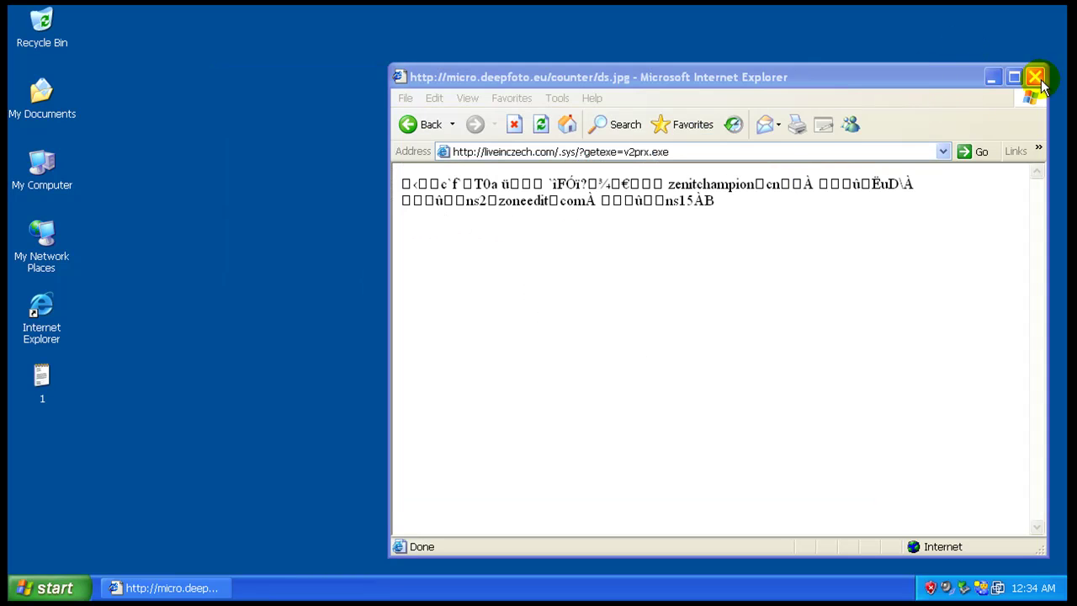
Close the current browser window and start a fresh Internet Explorer session.
{"action": "left_click", "coordinate": [1036, 78]}
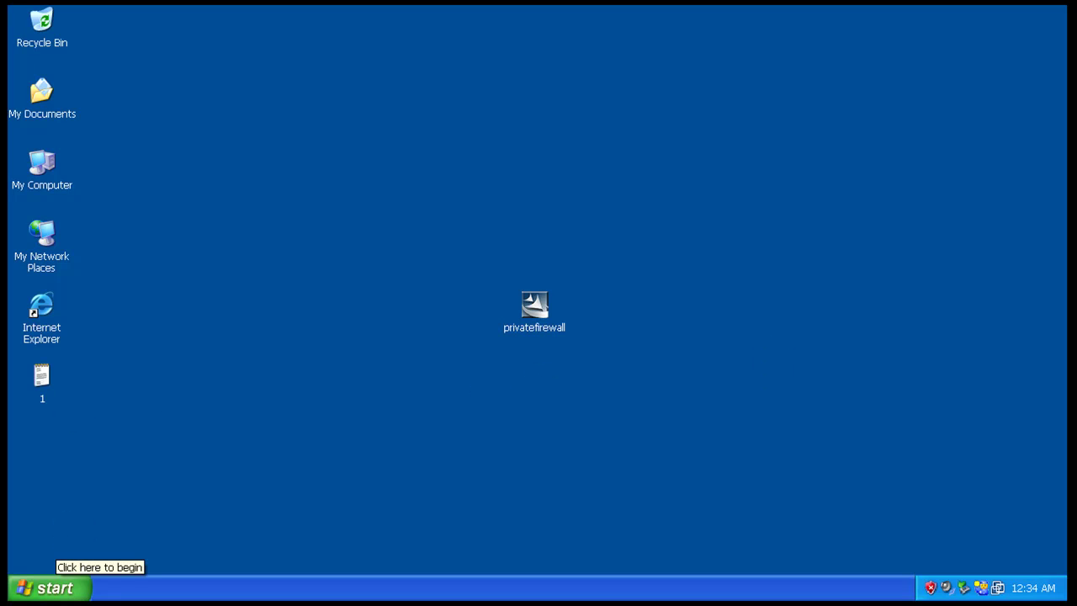
{"action": "left_click", "coordinate": [295, 354]}
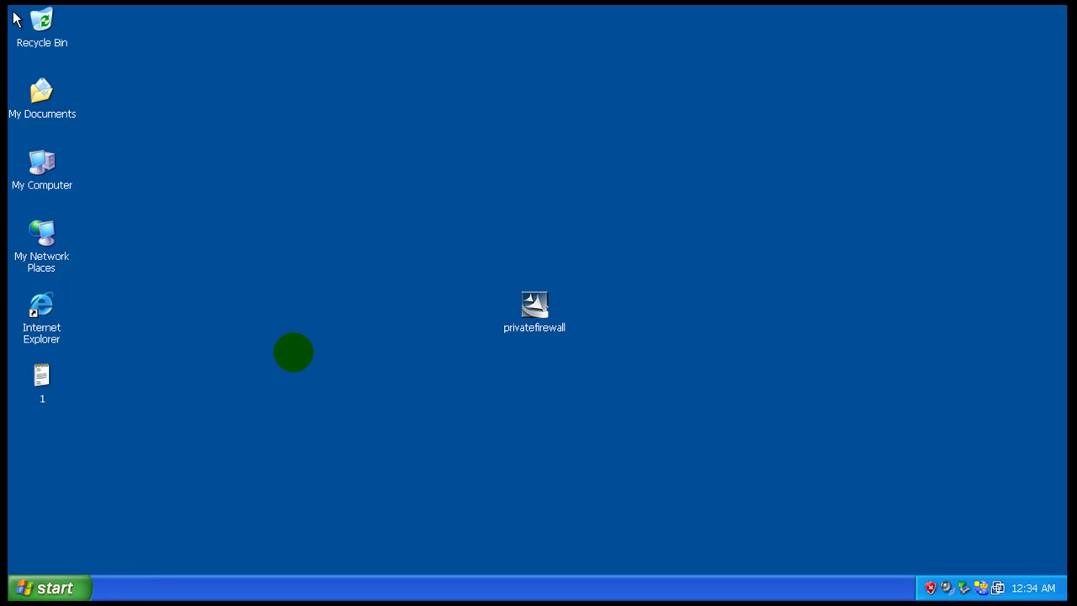
{"action": "left_click", "coordinate": [264, 396]}
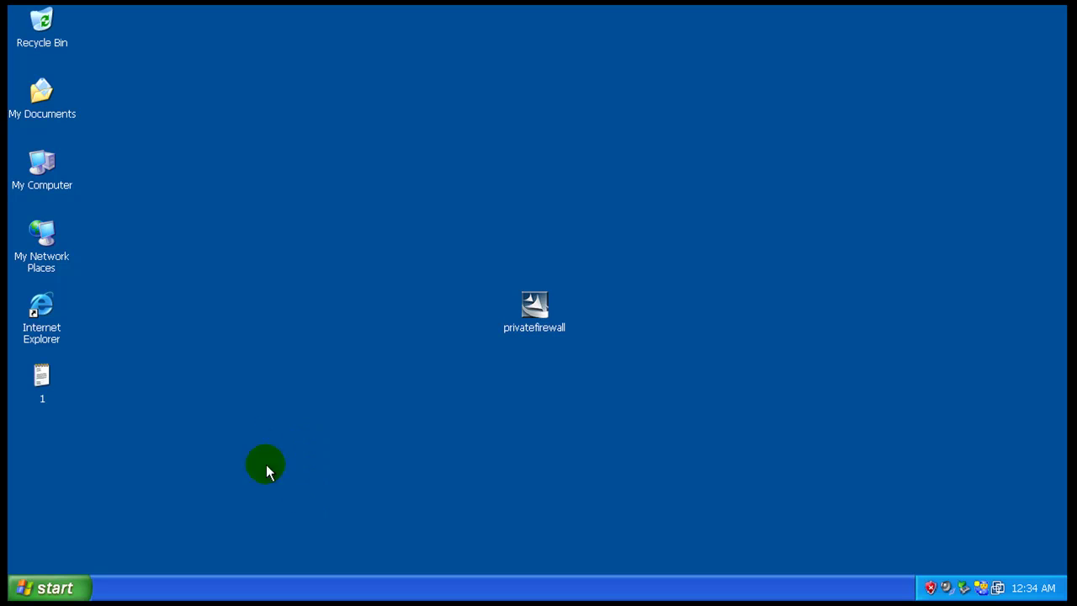
{"action": "double_click", "coordinate": [52, 306]}
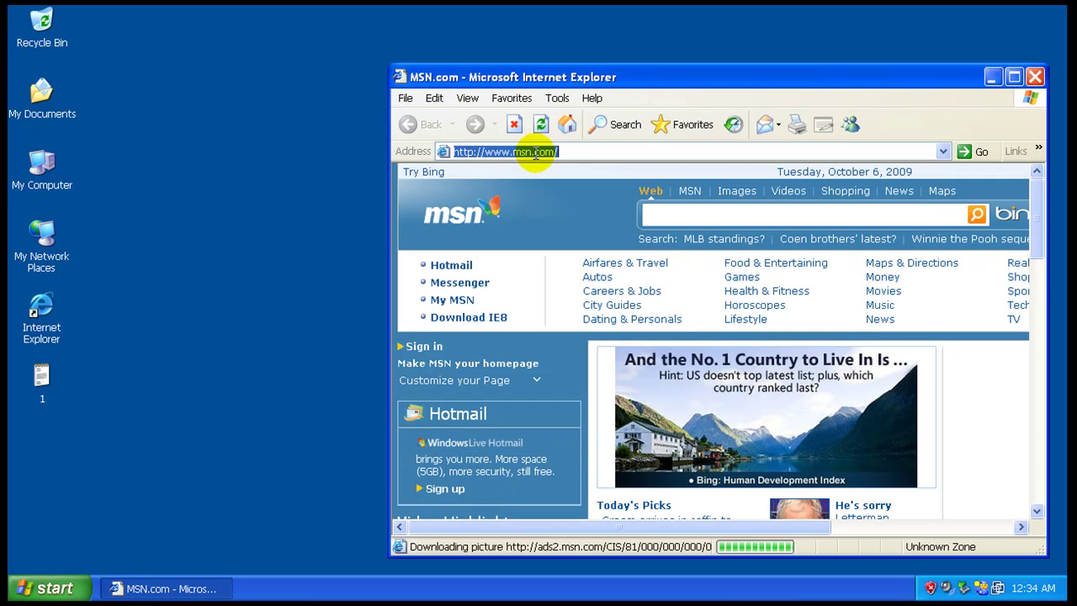
Search for malwarebytes.org, accept the search prompt, and browse the Malwarebytes.org result page.
{"action": "type", "text": "malwarebytes."}
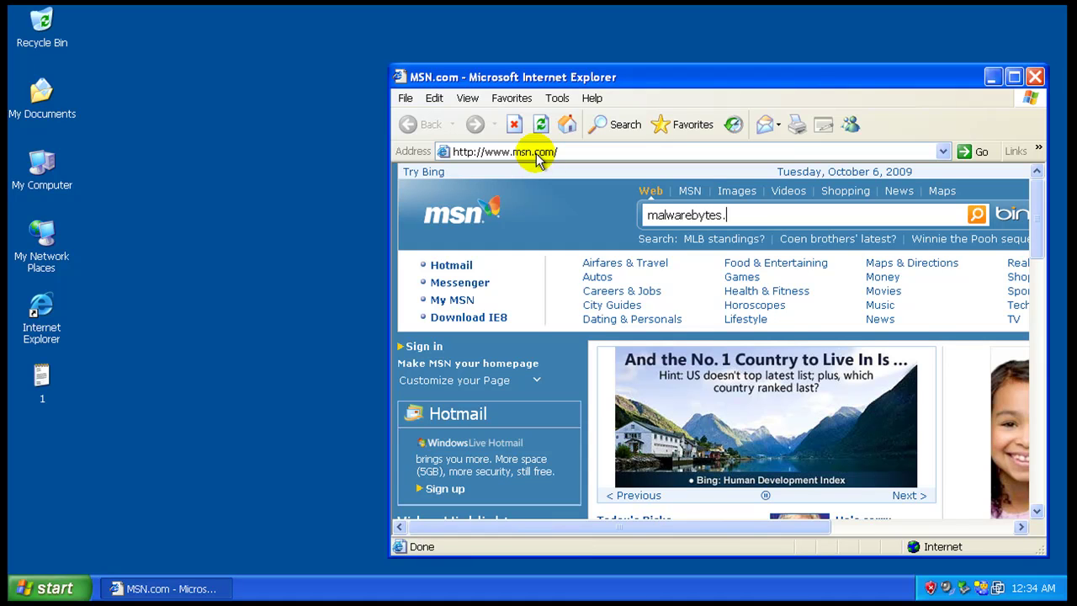
{"action": "type", "text": "org"}
{"action": "key", "text": "Return"}
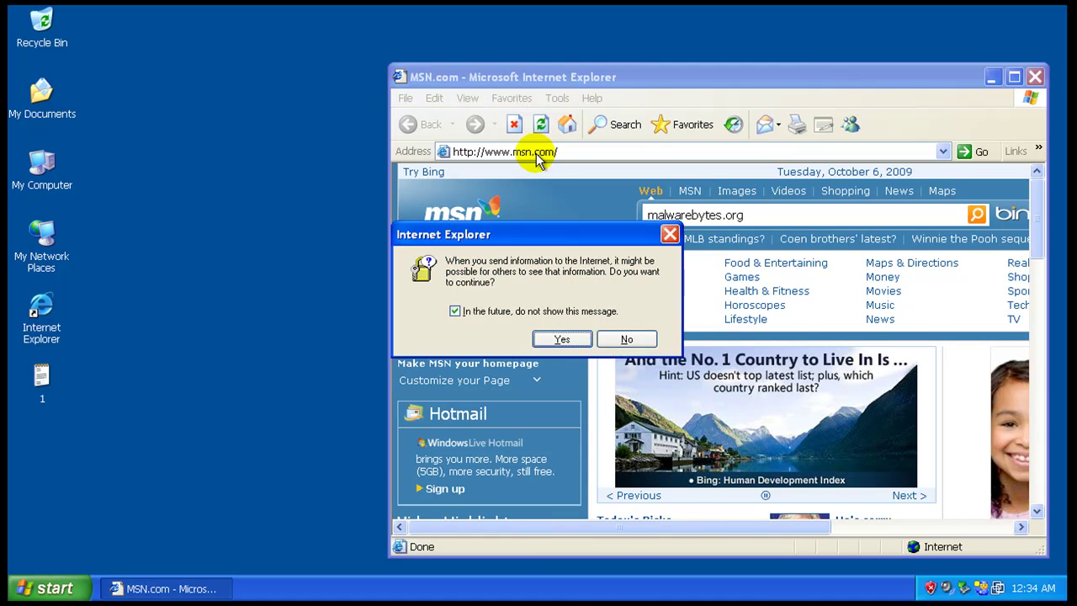
{"action": "left_click", "coordinate": [557, 344]}
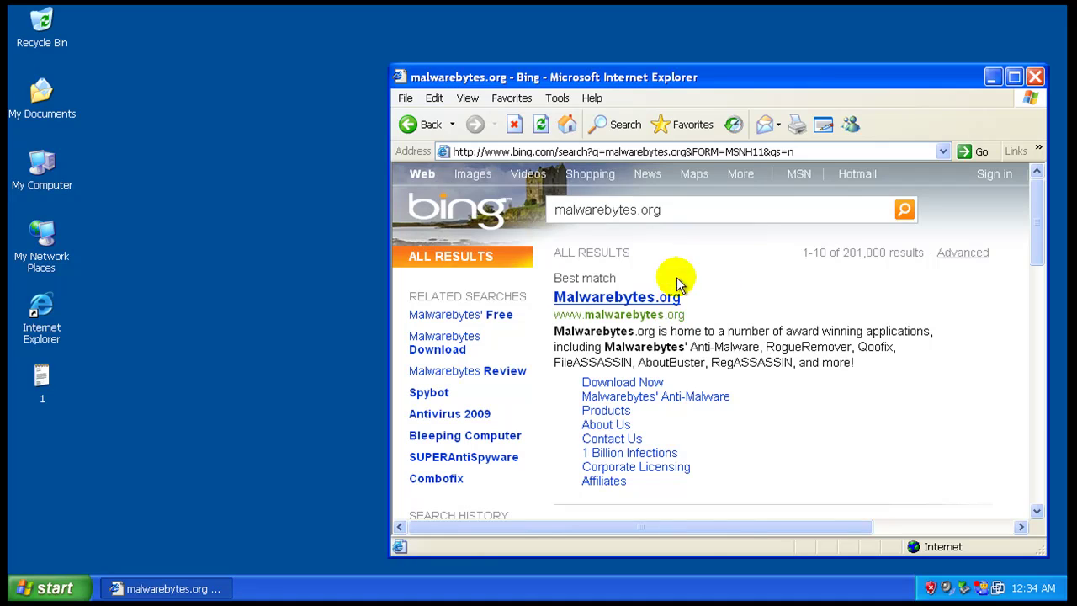
{"action": "left_click", "coordinate": [664, 304]}
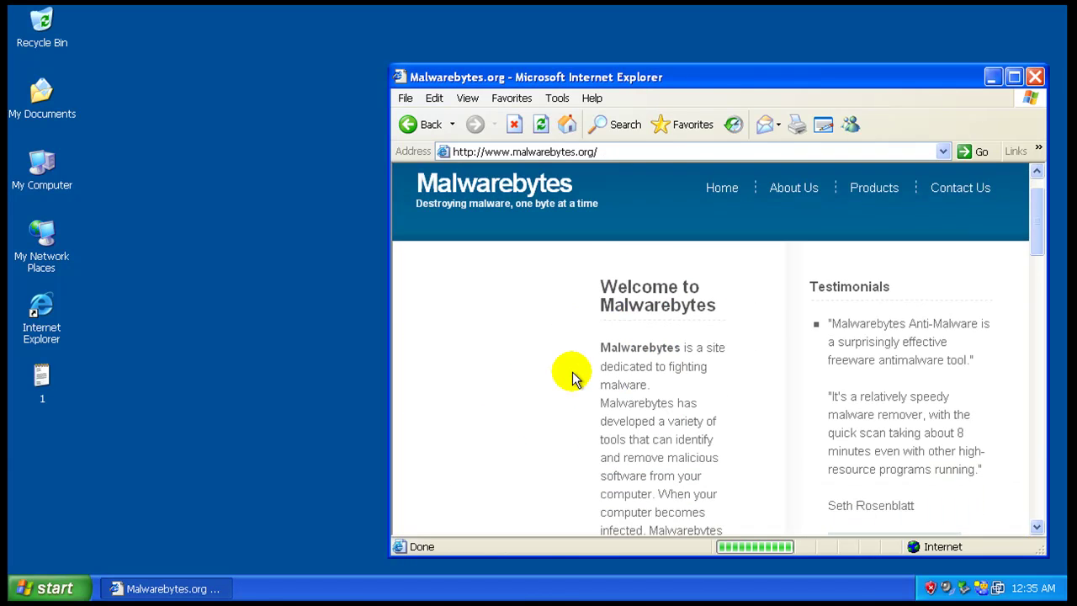
{"action": "scroll", "coordinate": [572, 378], "scroll_direction": "down", "scroll_amount": 5}
{"action": "scroll", "coordinate": [572, 379], "scroll_direction": "down", "scroll_amount": 5}
{"action": "scroll", "coordinate": [572, 379], "scroll_direction": "up", "scroll_amount": 12}
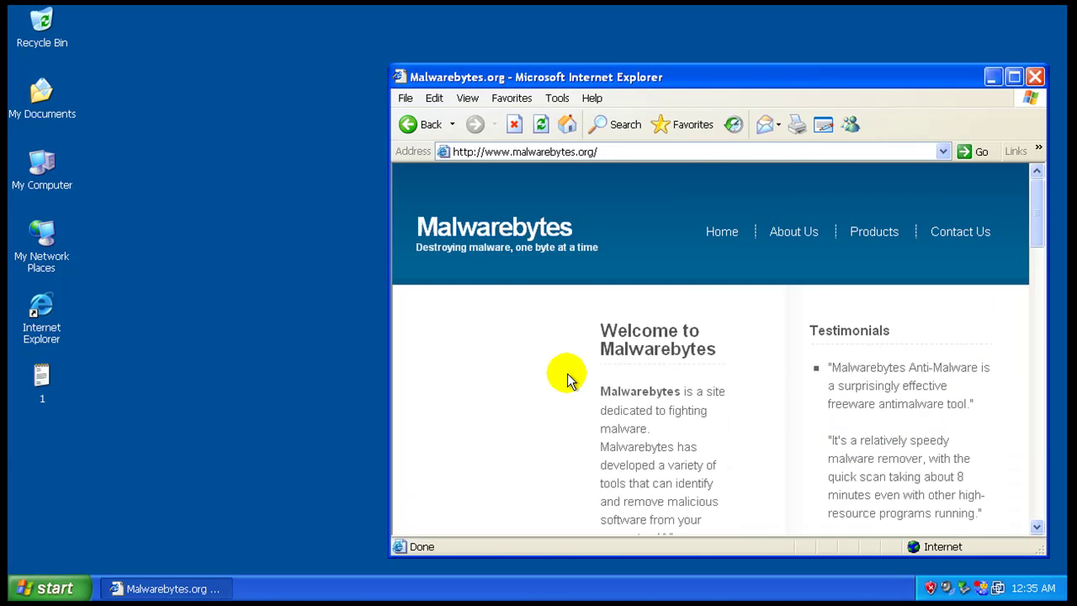
{"action": "scroll", "coordinate": [866, 426], "scroll_direction": "down", "scroll_amount": 15}
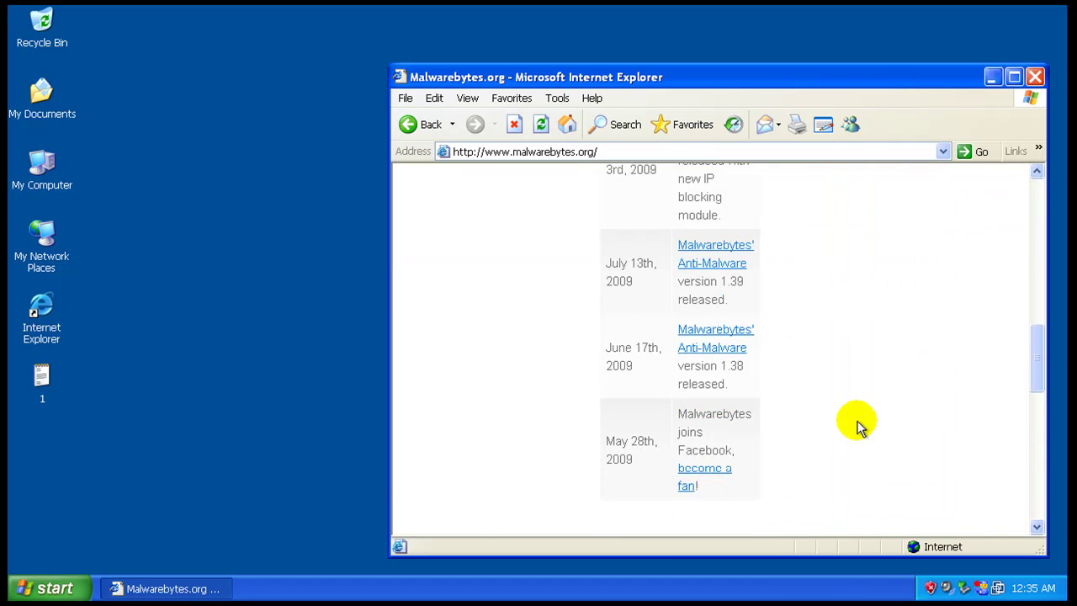
{"action": "scroll", "coordinate": [579, 418], "scroll_direction": "down", "scroll_amount": 4}
Go to the Malwarebytes download page, then inspect PF6.exe and pfsvc.exe memory in Task Manager's name-sorted Processes.
{"action": "left_click", "coordinate": [527, 364]}
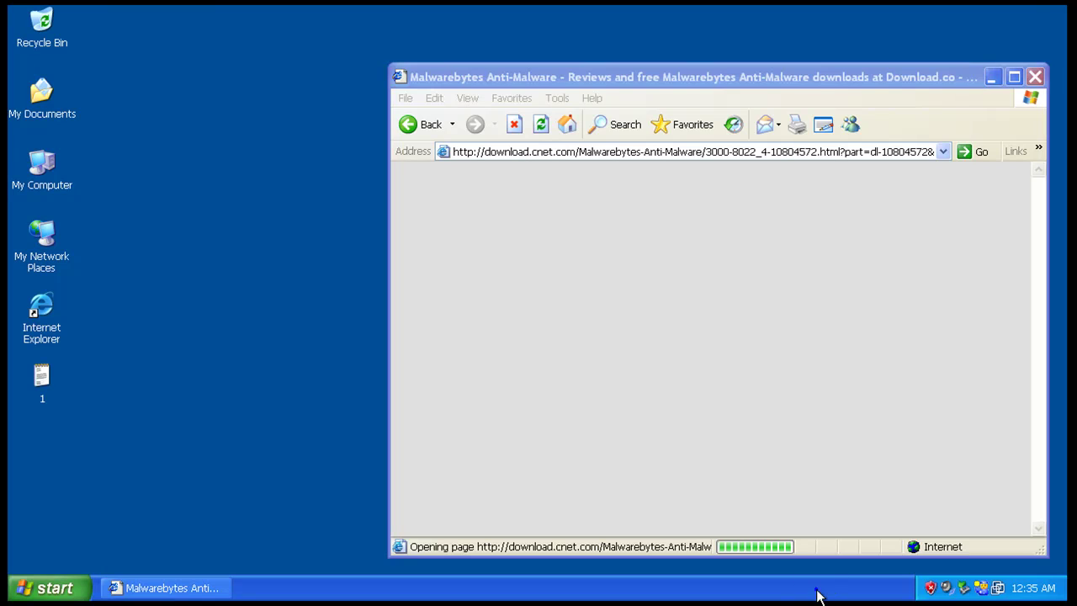
{"action": "right_click", "coordinate": [812, 587]}
{"action": "left_click", "coordinate": [850, 540]}
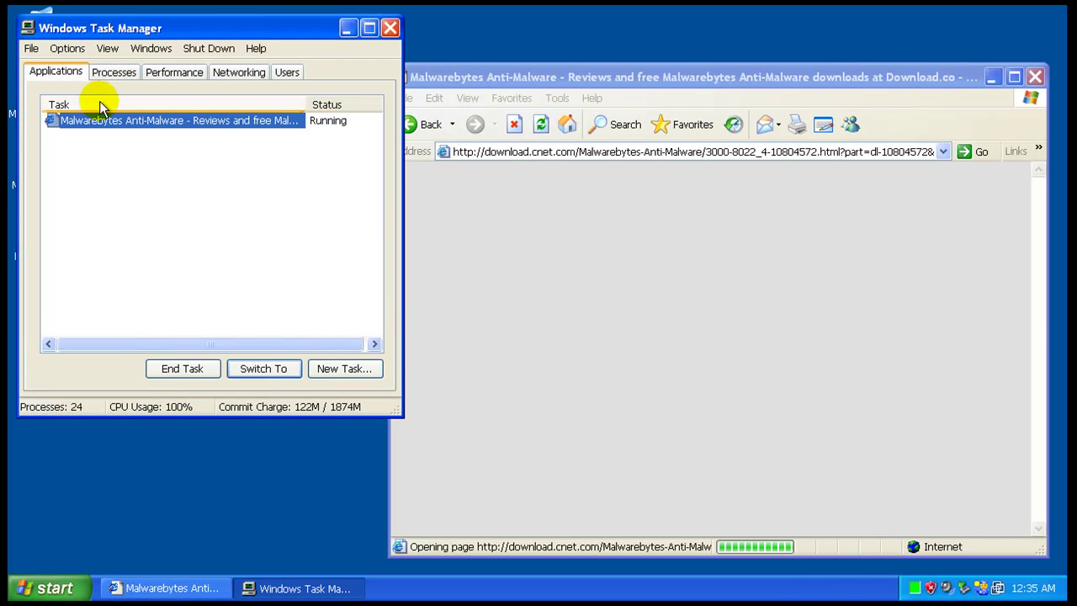
{"action": "left_click", "coordinate": [109, 73]}
{"action": "left_click", "coordinate": [99, 106]}
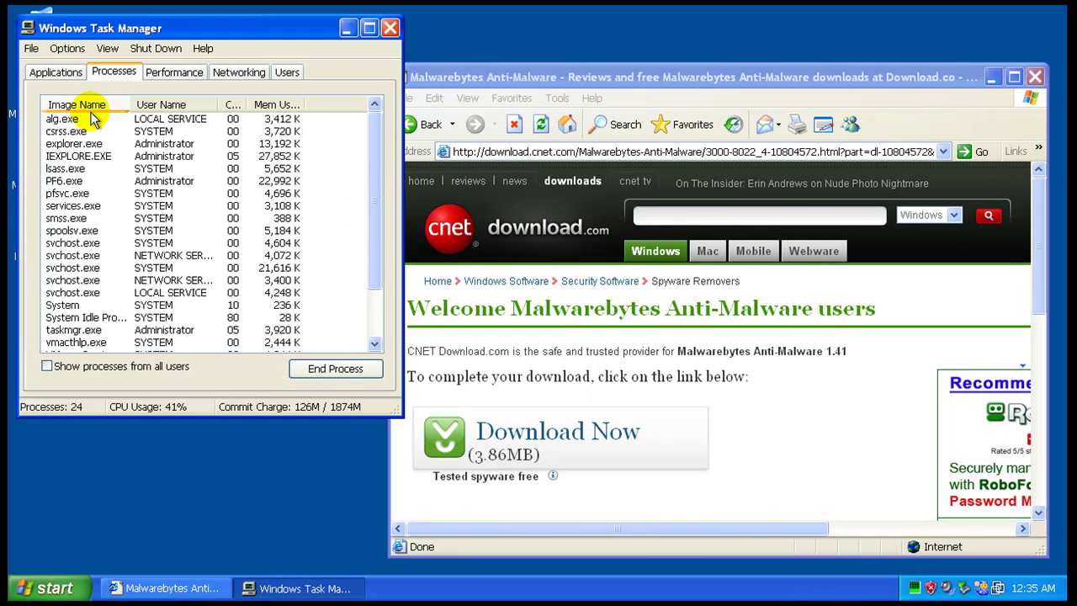
{"action": "left_click", "coordinate": [80, 181]}
{"action": "scroll", "coordinate": [238, 205], "scroll_direction": "down", "scroll_amount": 2}
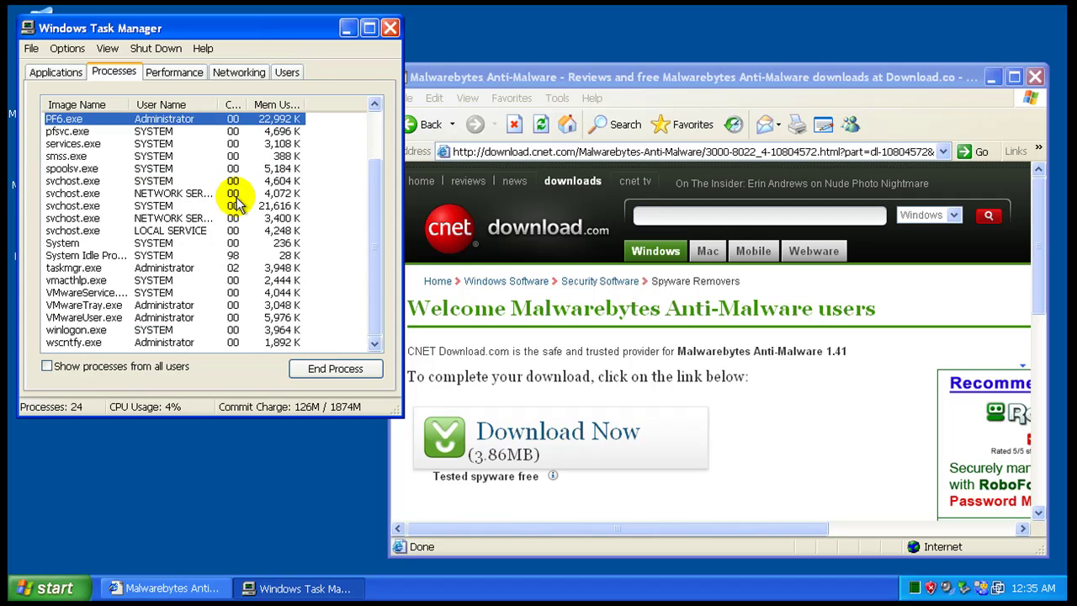
{"action": "scroll", "coordinate": [238, 204], "scroll_direction": "up", "scroll_amount": 2}
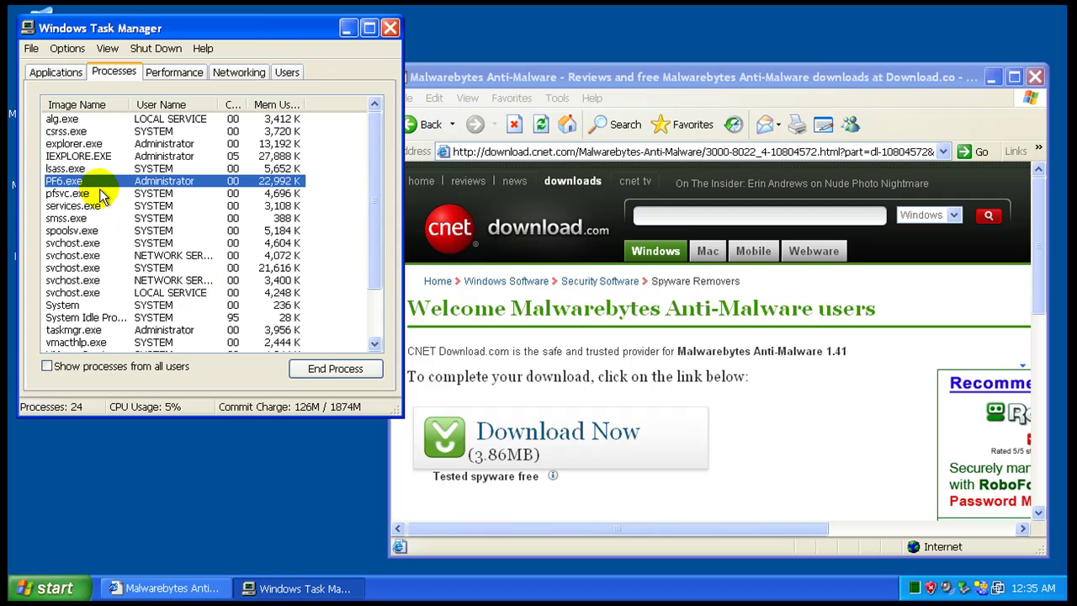
{"action": "key", "text": "Down"}
{"action": "key", "text": "Down"}
{"action": "key", "text": "Down"}
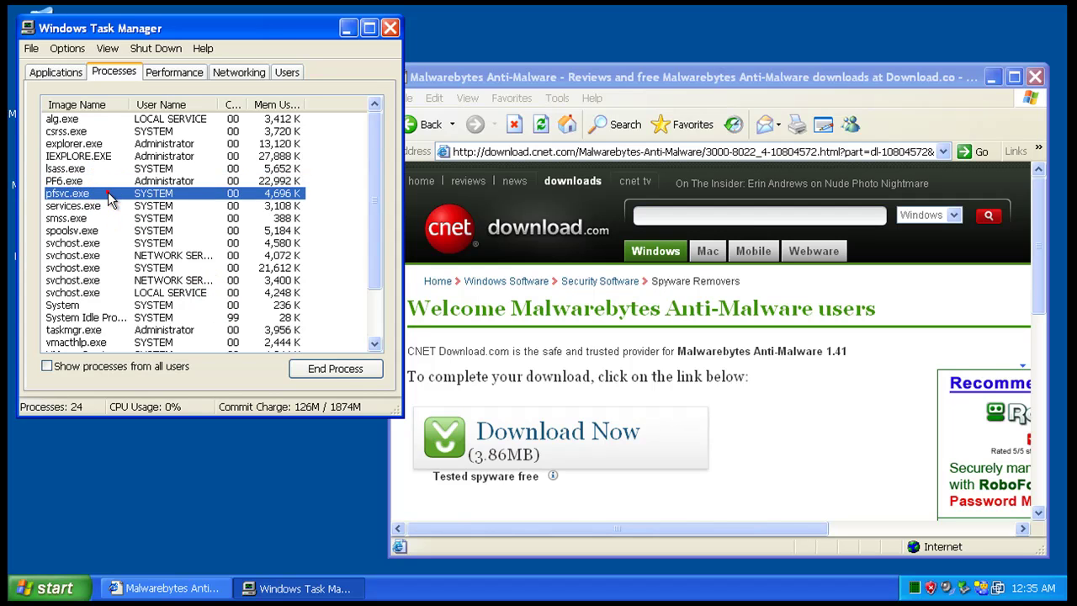
{"action": "scroll", "coordinate": [135, 262], "scroll_direction": "down", "scroll_amount": 2}
{"action": "scroll", "coordinate": [138, 263], "scroll_direction": "up", "scroll_amount": 2}
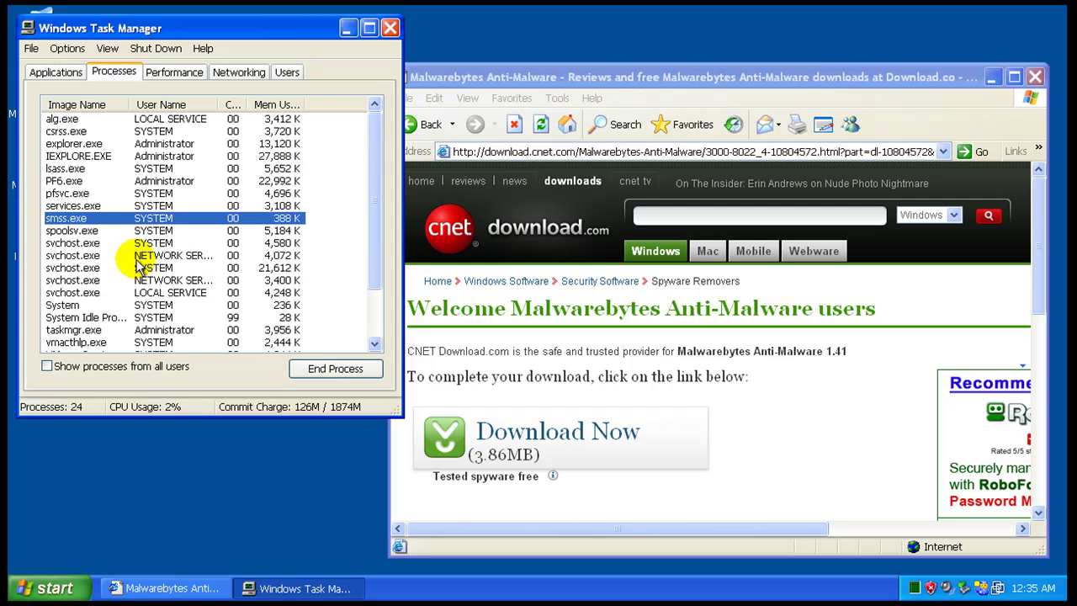
Download mbam-setup.exe from CNET, dismissing the notices and allowing the blocked download, and choose Run.
{"action": "left_click", "coordinate": [391, 27]}
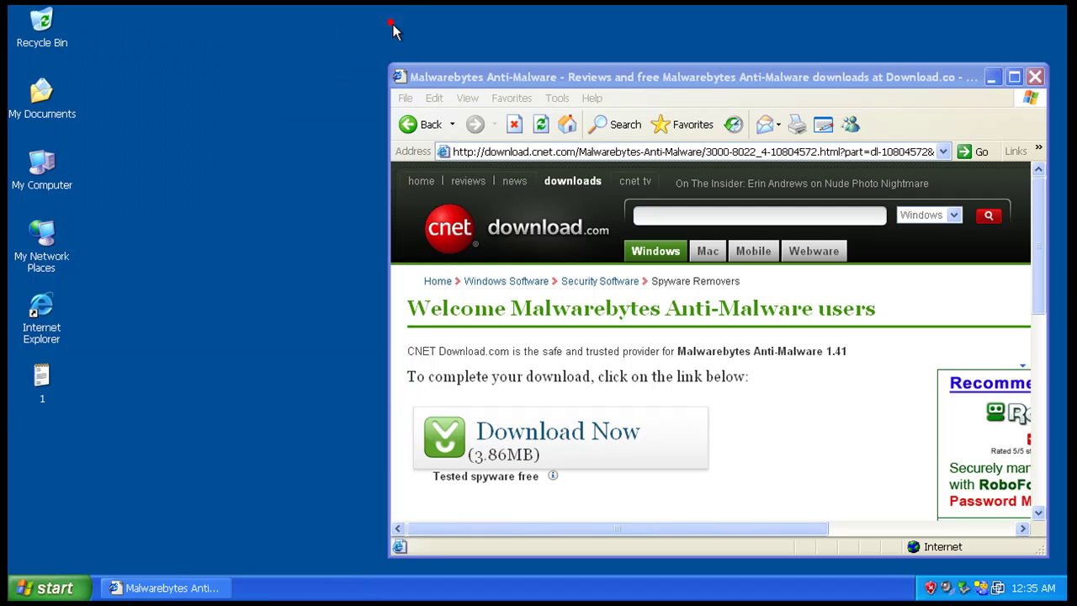
{"action": "left_click", "coordinate": [565, 427]}
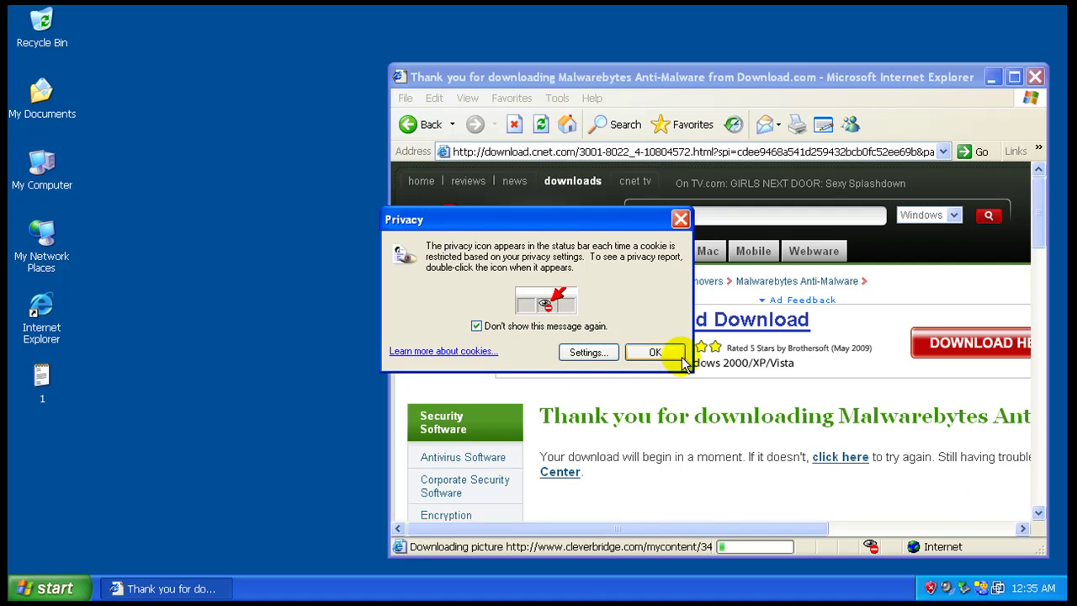
{"action": "left_click", "coordinate": [661, 352]}
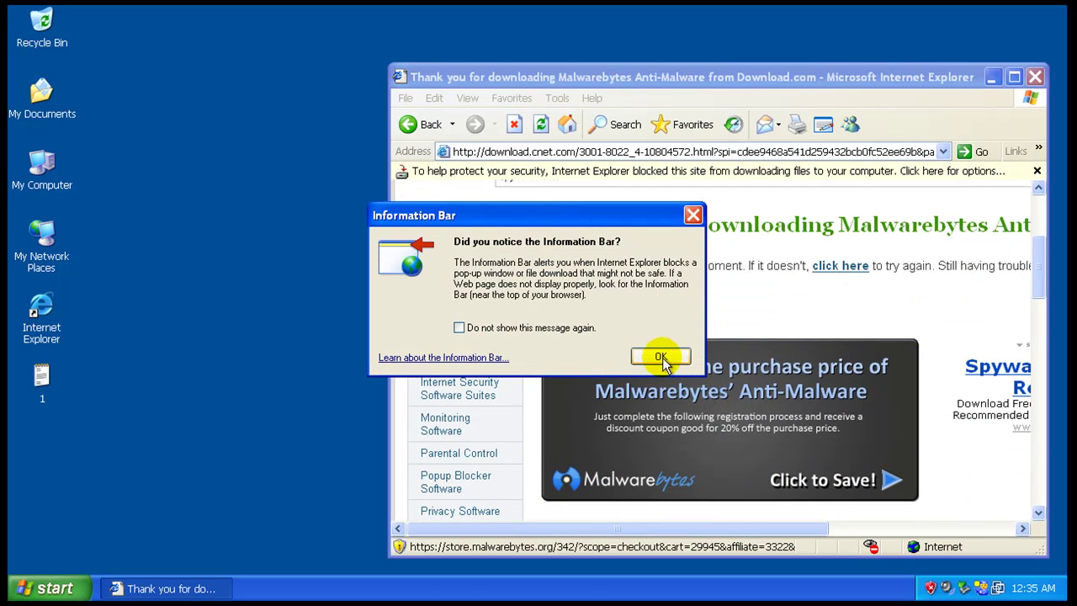
{"action": "left_click", "coordinate": [660, 356]}
{"action": "left_click", "coordinate": [661, 170]}
{"action": "left_click", "coordinate": [680, 180]}
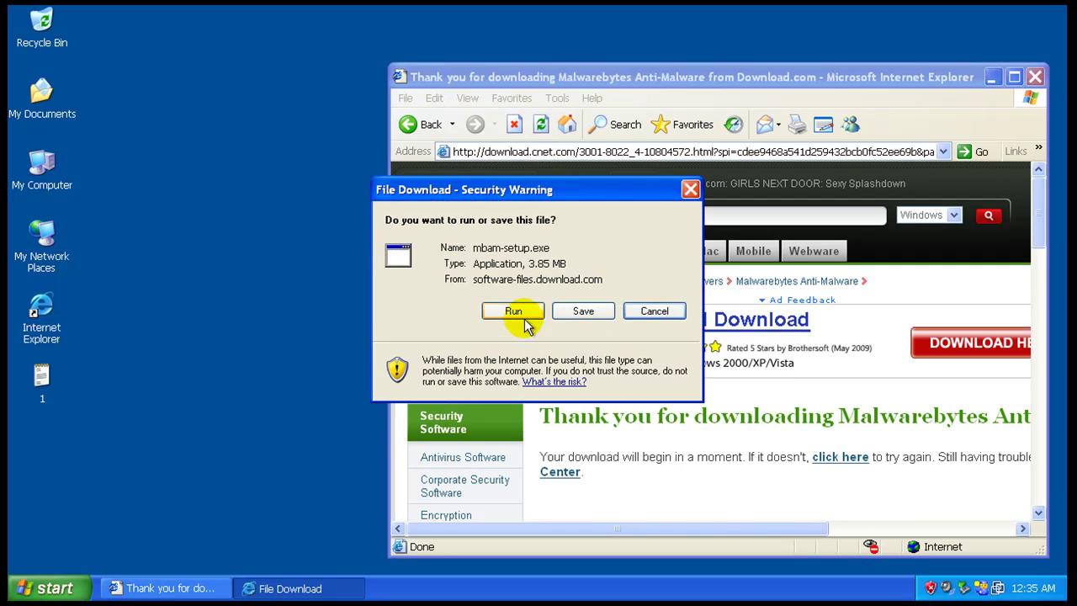
{"action": "left_click", "coordinate": [515, 310]}
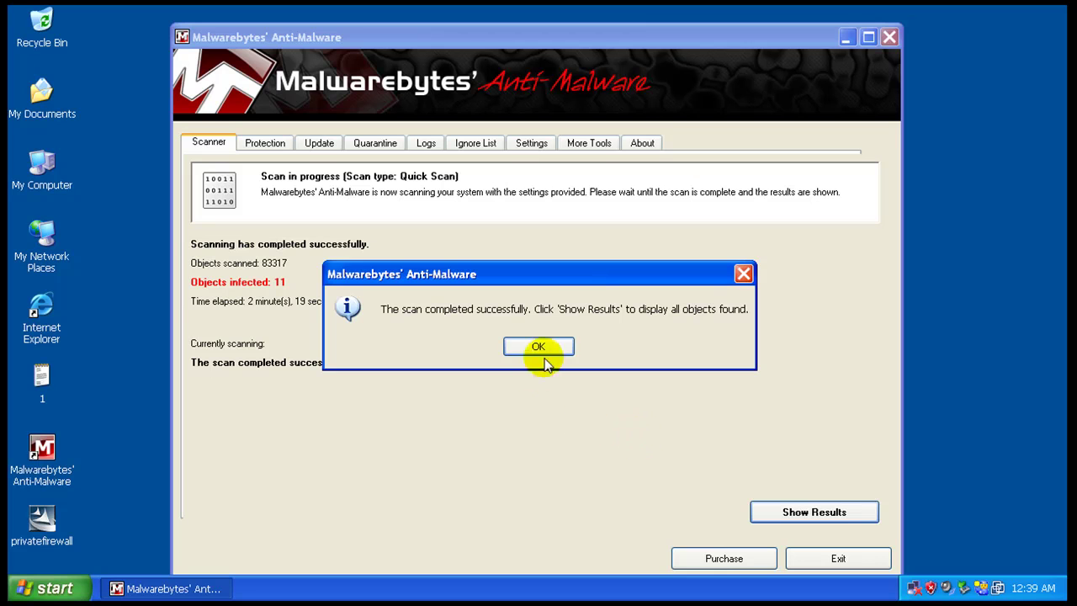
Show the 11 infected objects sorted by vendor, widen the Items column, then choose Exit.
{"action": "left_click", "coordinate": [544, 357]}
{"action": "left_click", "coordinate": [765, 515]}
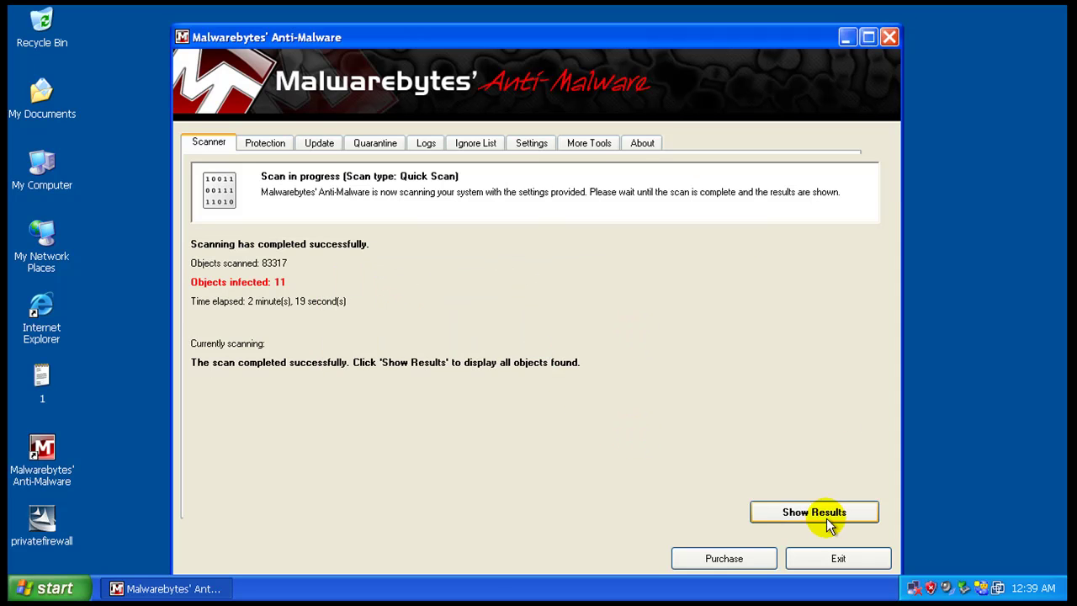
{"action": "left_click", "coordinate": [283, 240]}
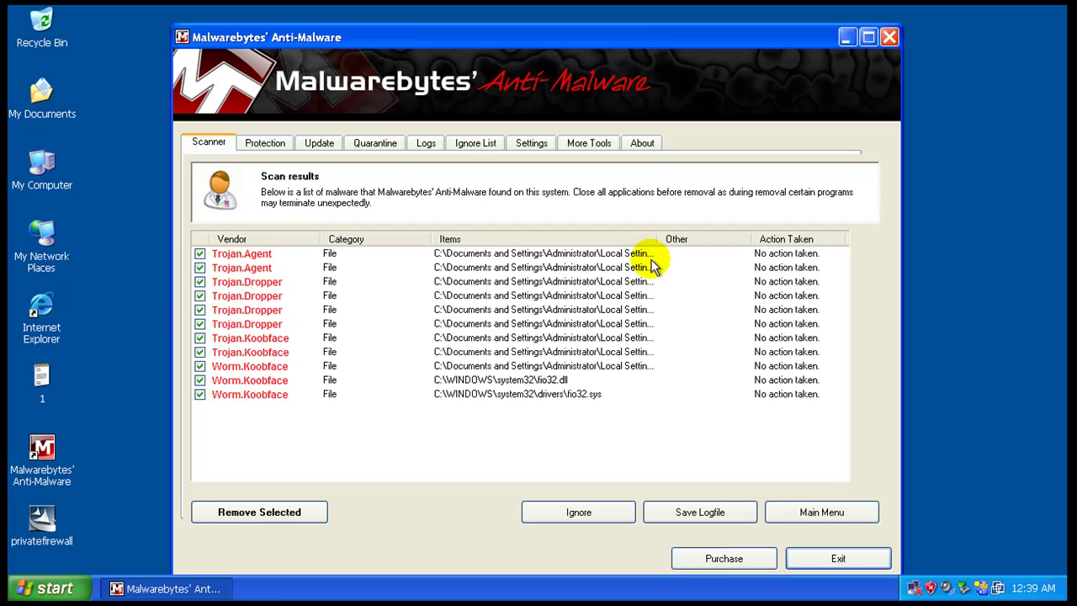
{"action": "left_click_drag", "start_coordinate": [656, 239], "coordinate": [791, 254]}
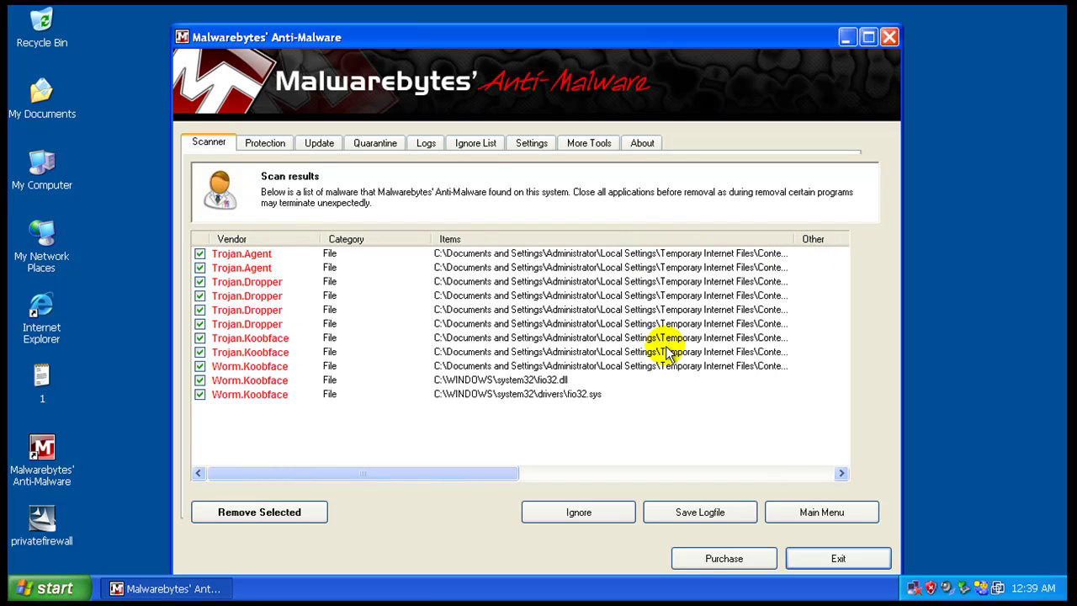
{"action": "left_click", "coordinate": [555, 416]}
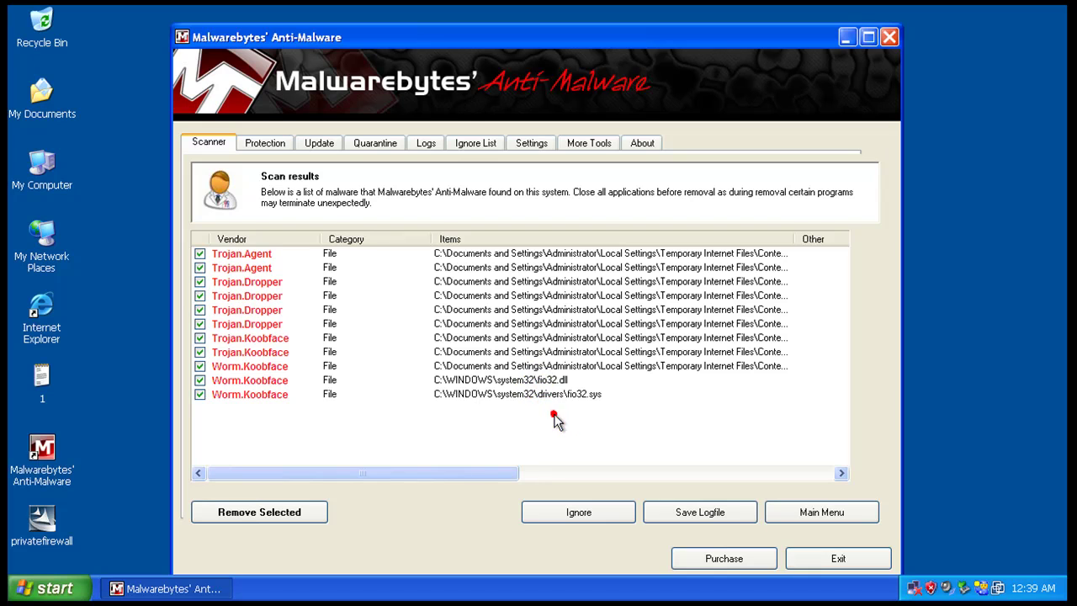
{"action": "left_click", "coordinate": [875, 561]}
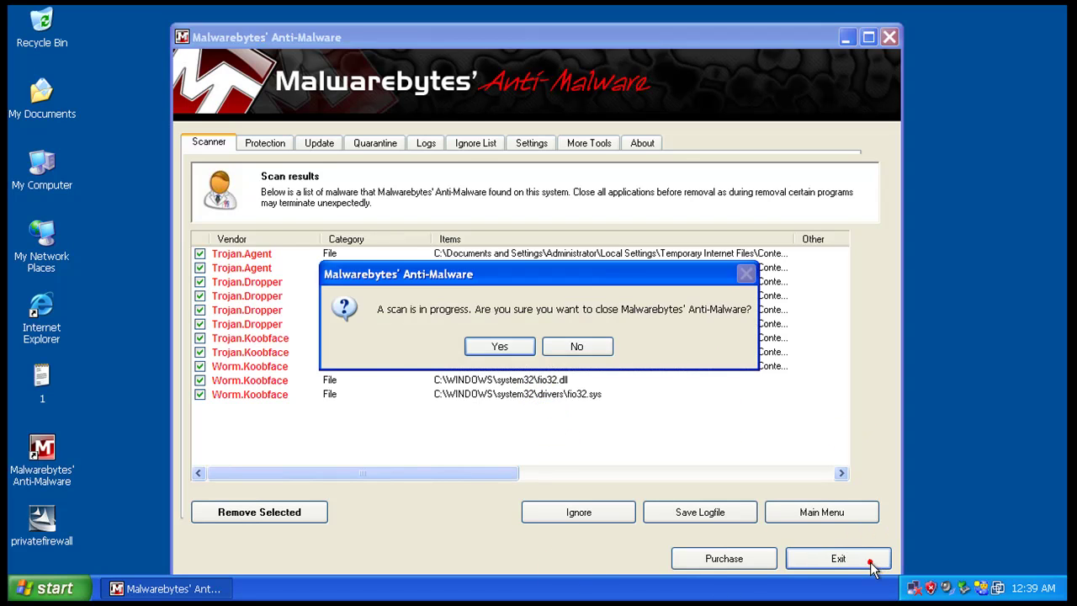
Quit Malwarebytes, then recheck PF6.exe and pfsvc.exe memory in name-sorted Task Manager and close it.
{"action": "left_click", "coordinate": [500, 346]}
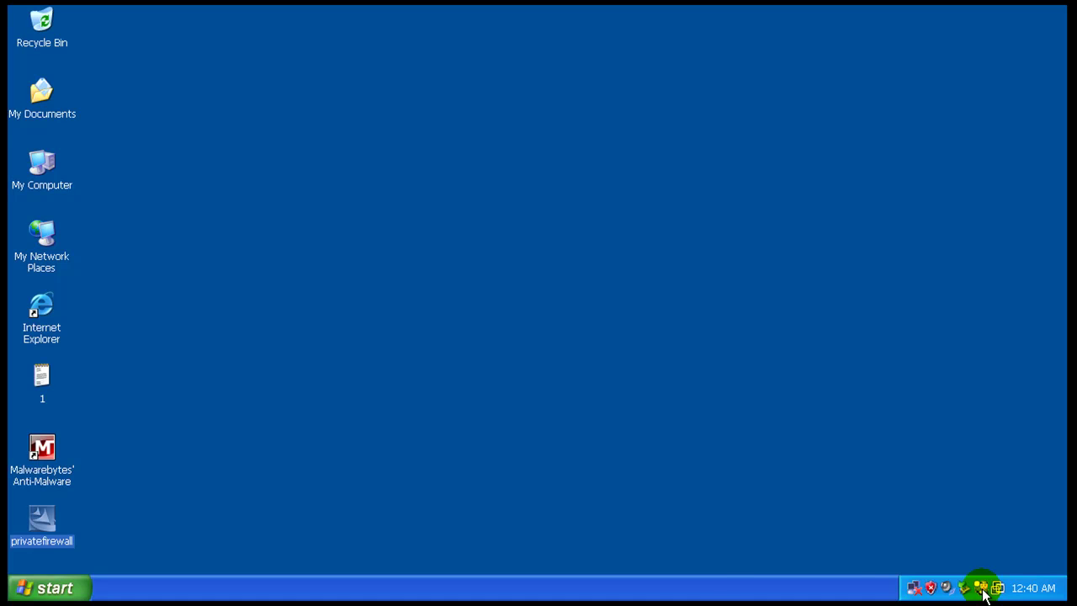
{"action": "right_click", "coordinate": [712, 593]}
{"action": "left_click", "coordinate": [756, 542]}
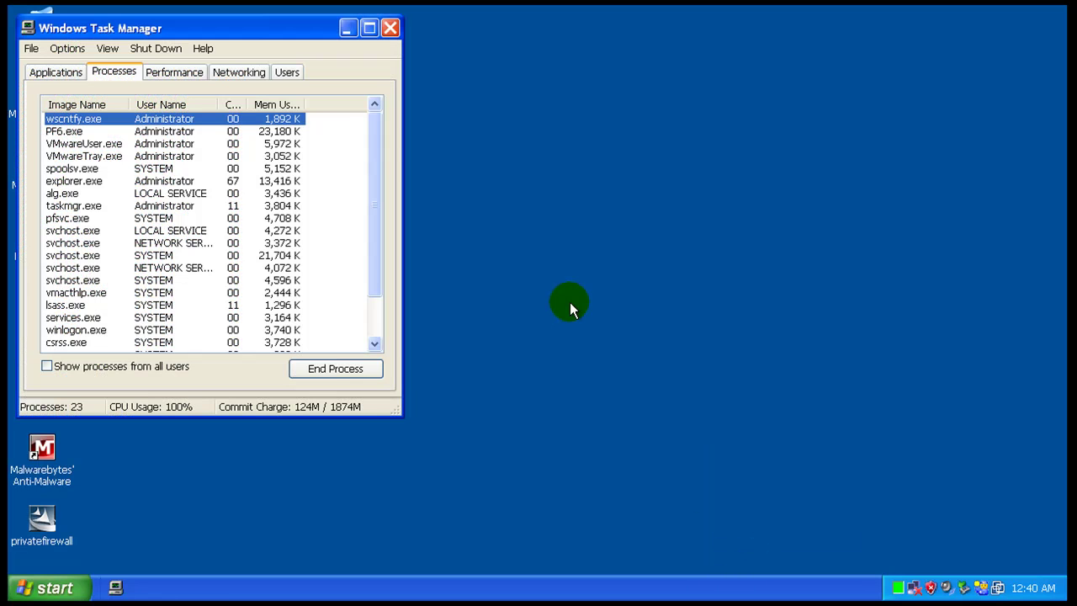
{"action": "left_click", "coordinate": [103, 103]}
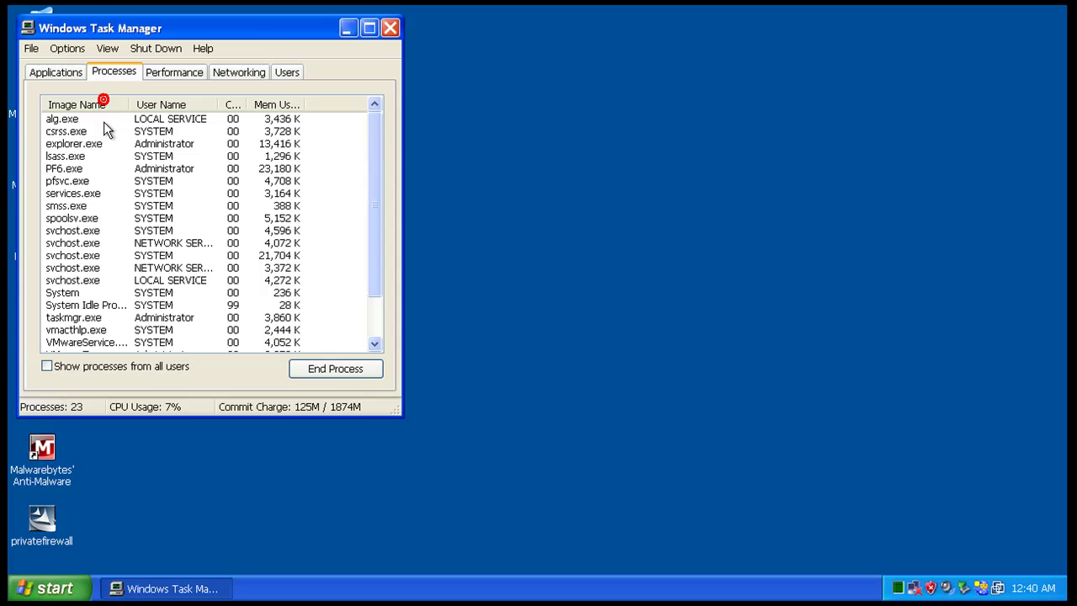
{"action": "left_click", "coordinate": [84, 169]}
{"action": "left_click", "coordinate": [84, 181]}
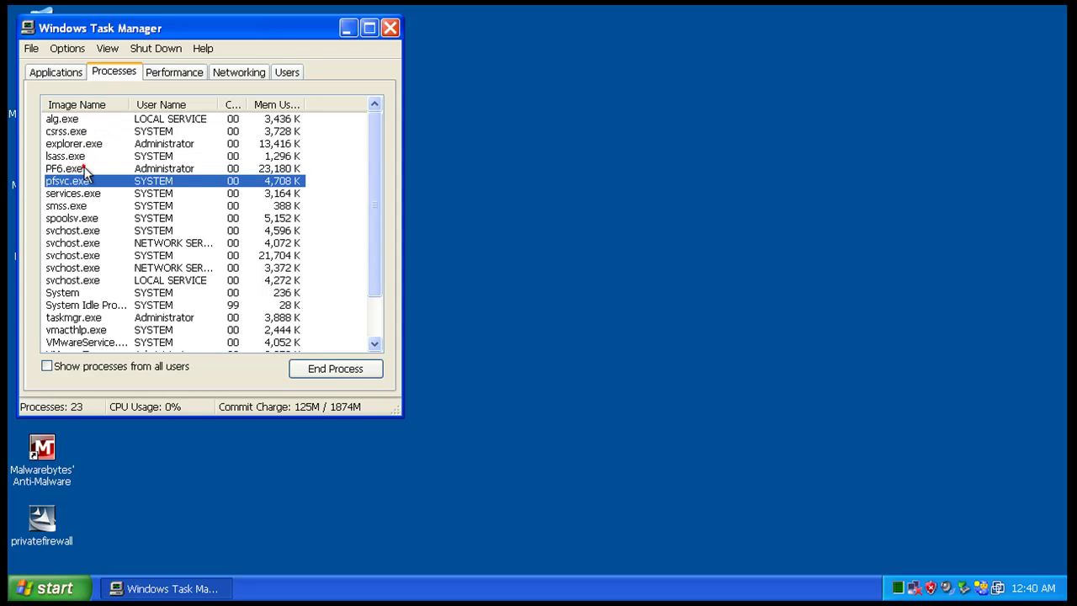
{"action": "left_click", "coordinate": [84, 168]}
{"action": "left_click", "coordinate": [85, 181]}
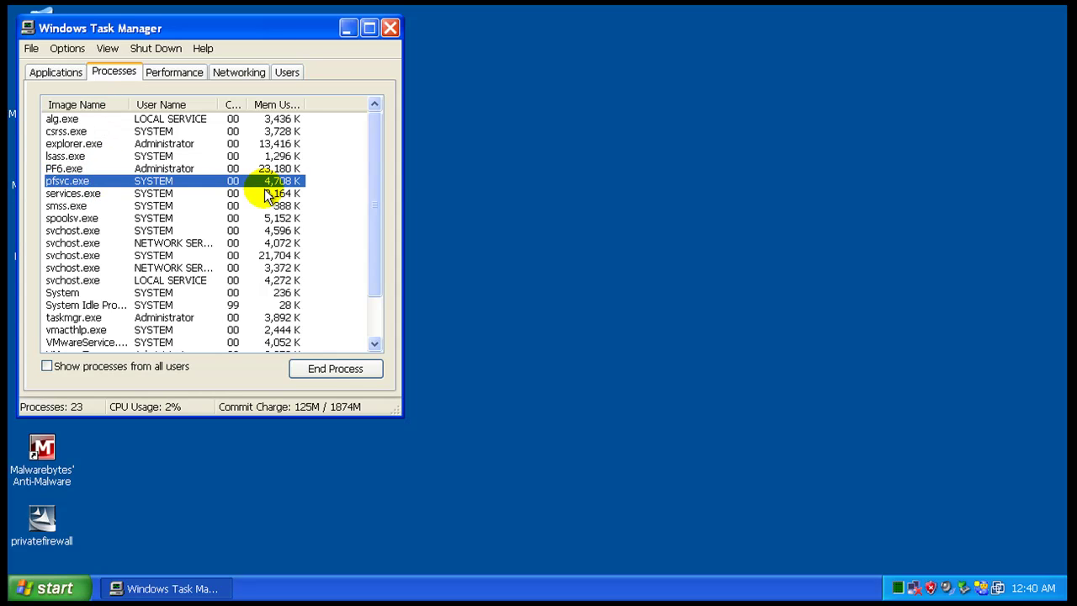
{"action": "left_click", "coordinate": [389, 29]}
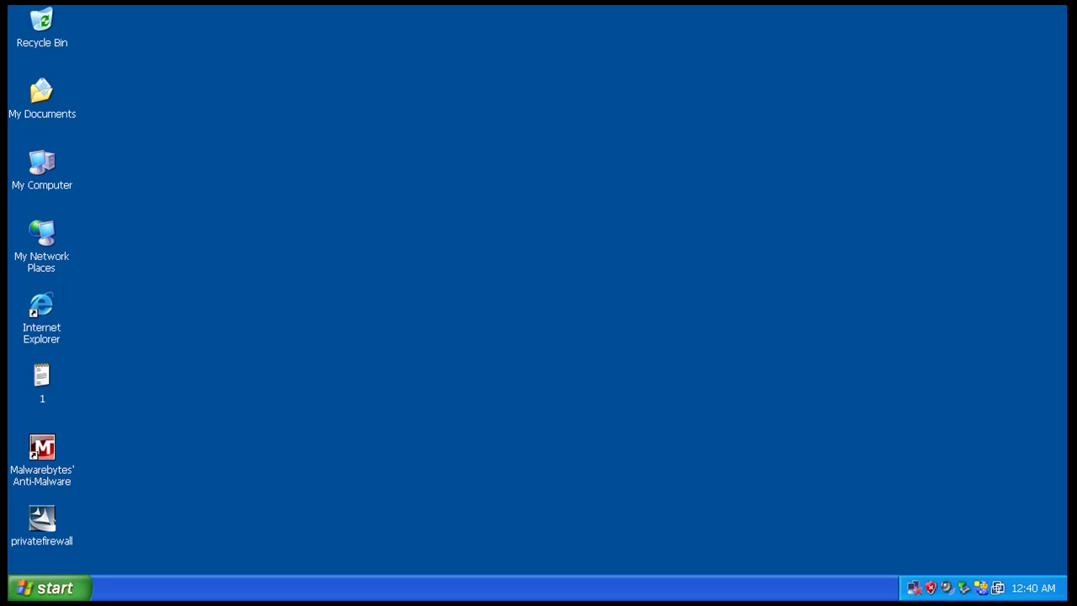